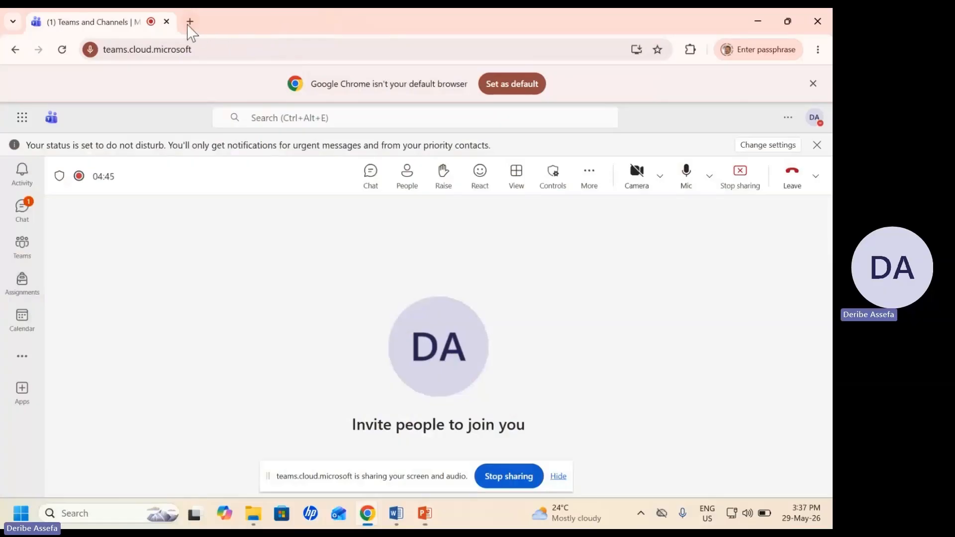
Step: Open kobotoolbox.org in a new browser tab and go to the sign-in page of the non-European server
left_click(190, 22)
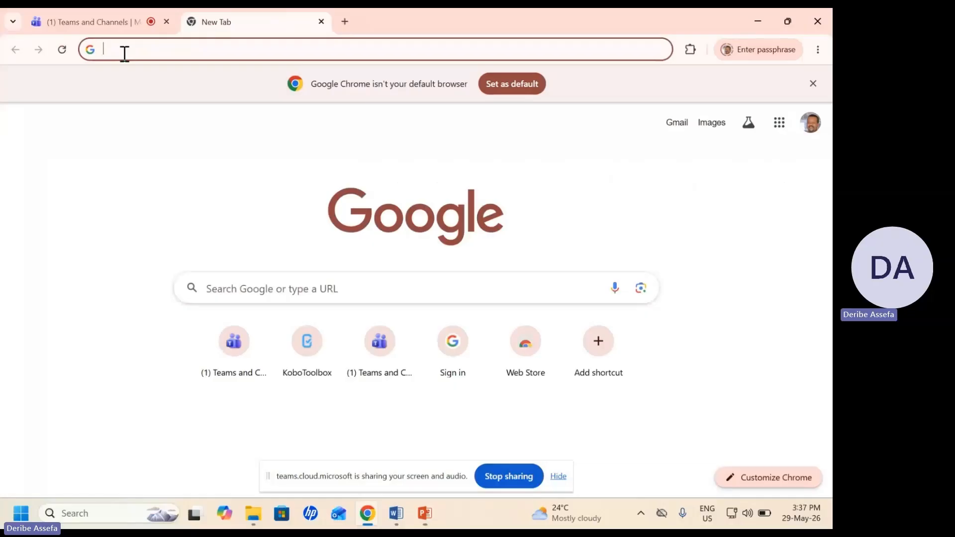
type("kob")
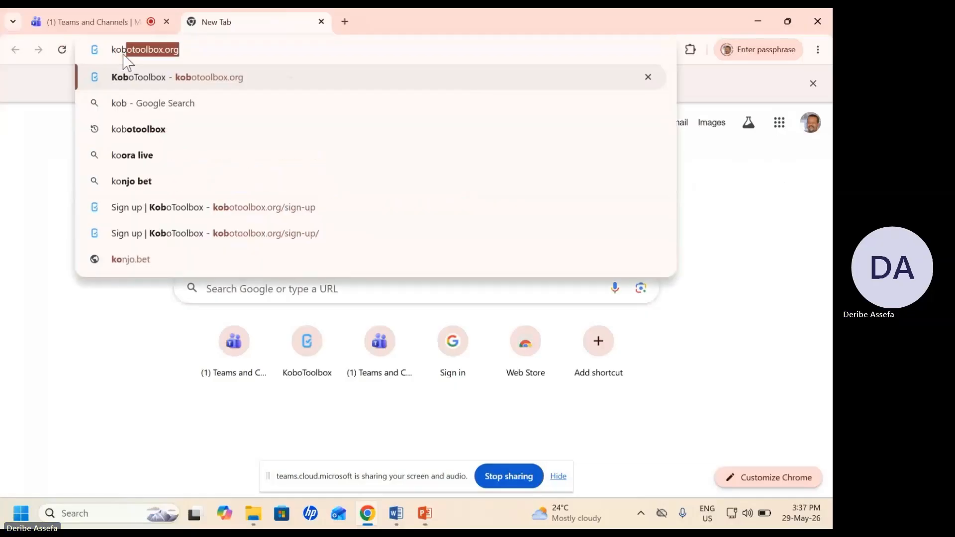
left_click(215, 90)
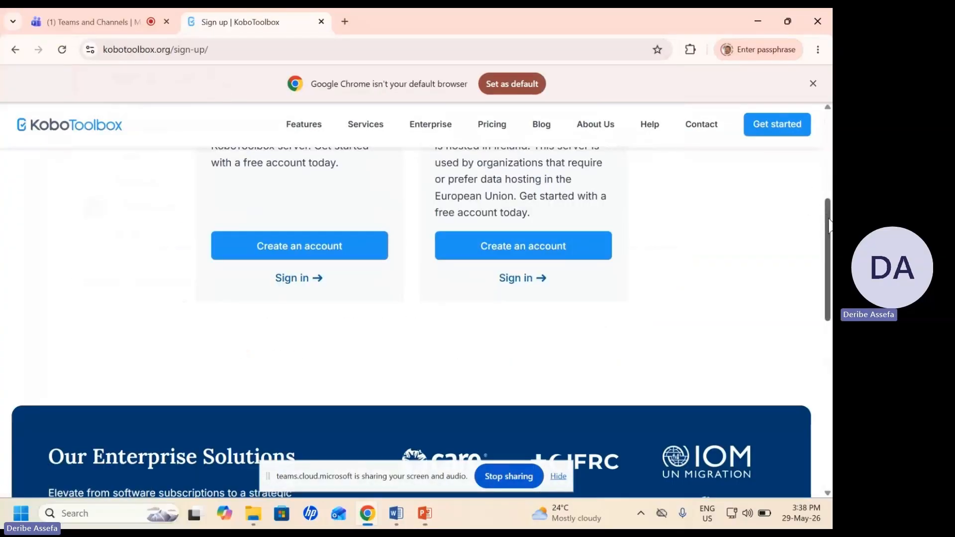
left_click_drag(829, 219, 829, 244)
left_click(293, 239)
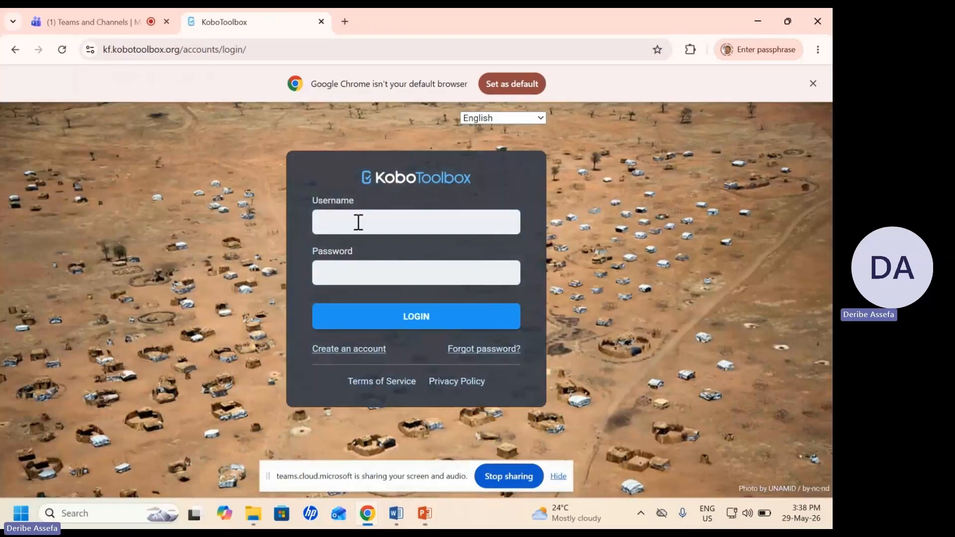
Step: Log in to KoboToolbox with the saved username and the account password
left_click(359, 222)
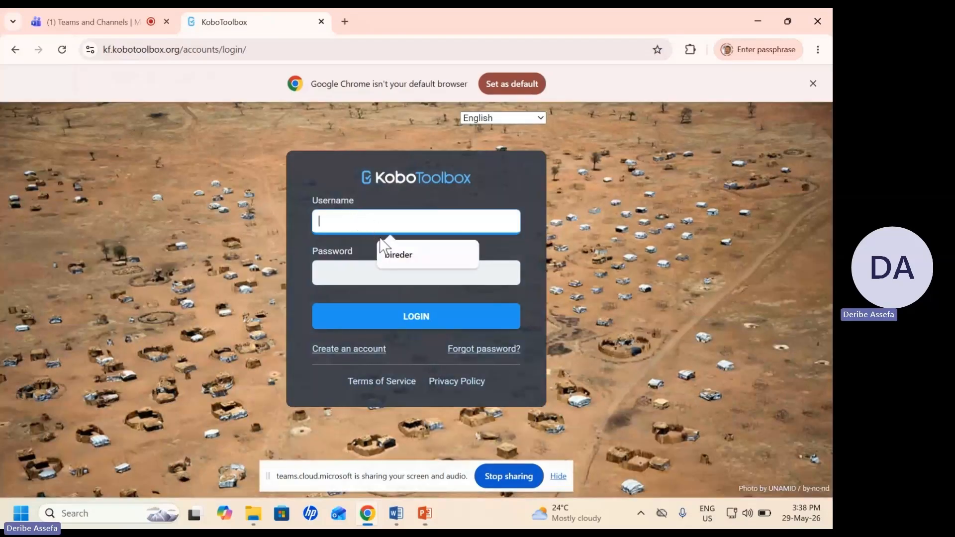
left_click(400, 260)
left_click(344, 274)
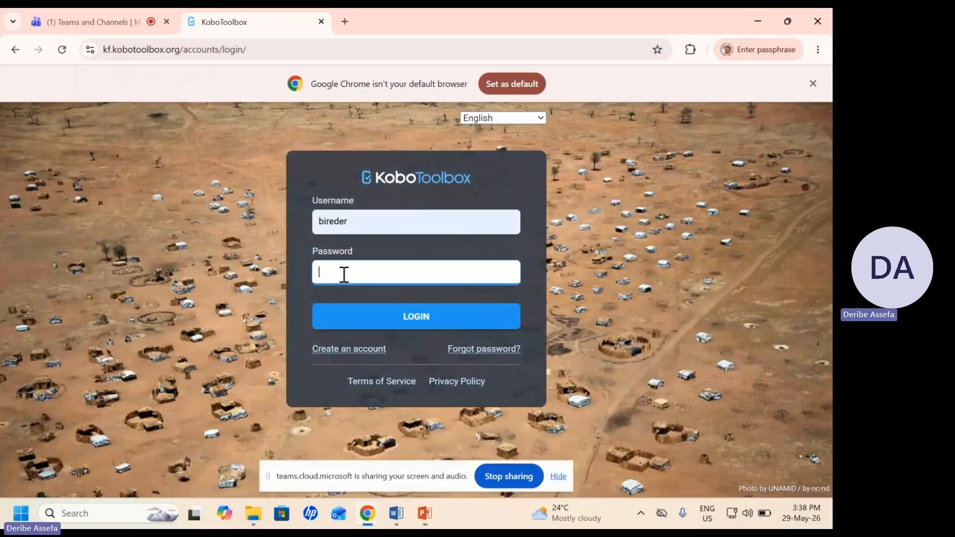
type("•••")
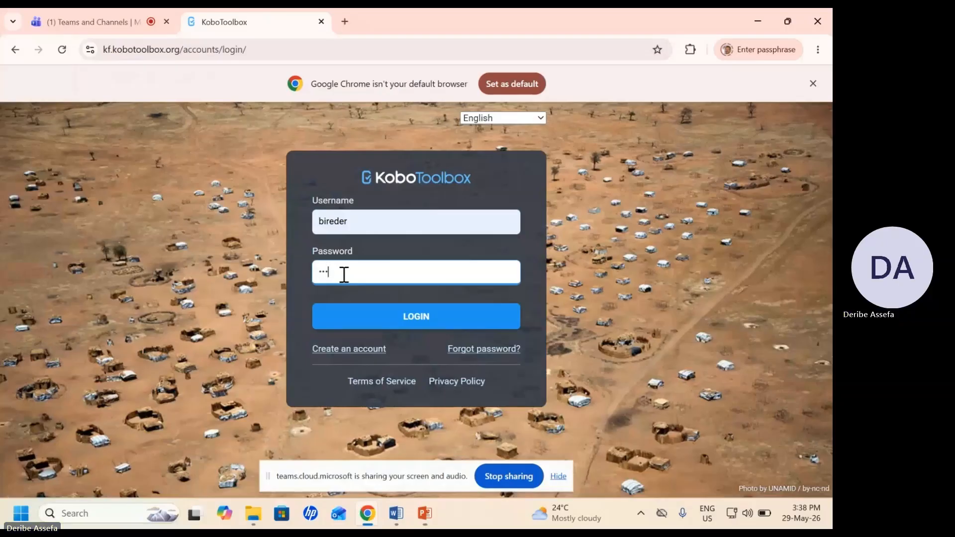
type("••••••")
type("•••")
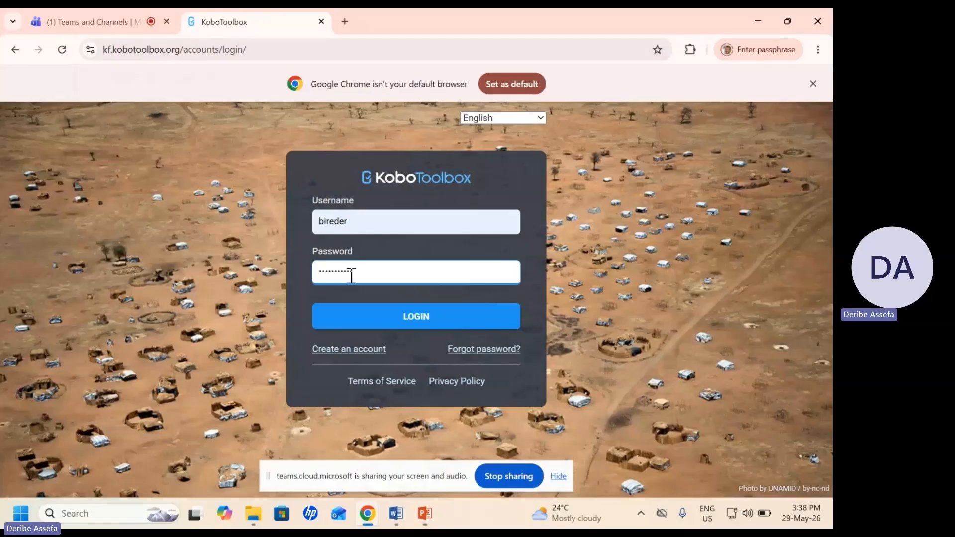
left_click(417, 319)
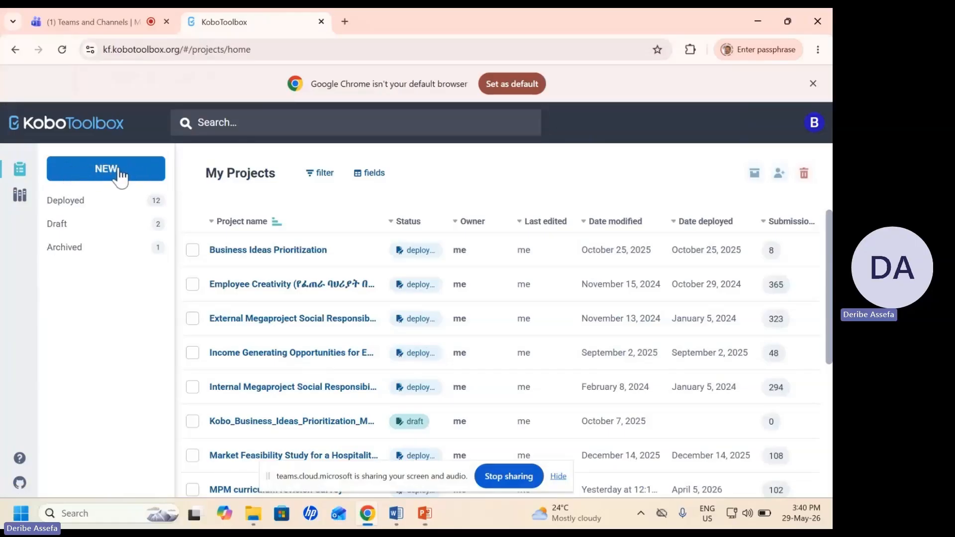
Step: Start a new project that is built from scratch
left_click(106, 172)
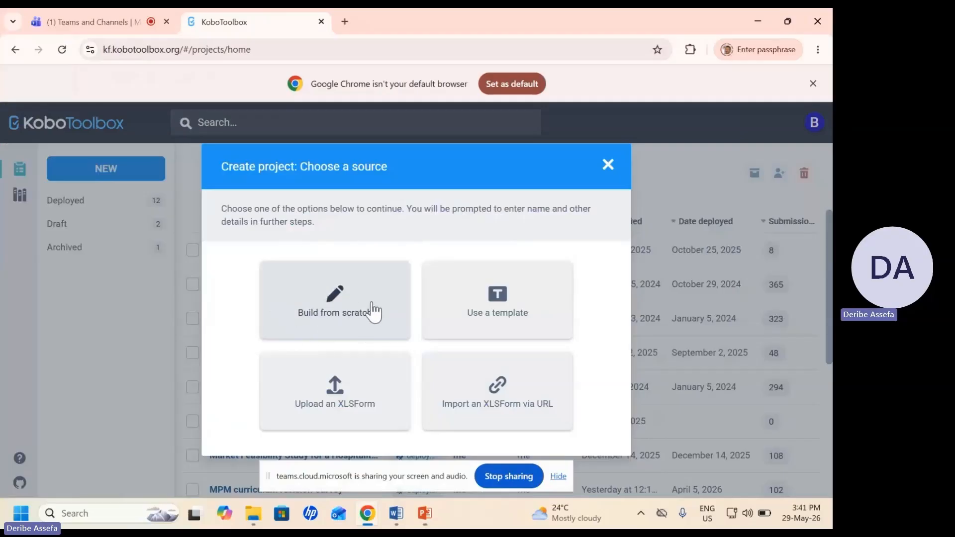
left_click(333, 306)
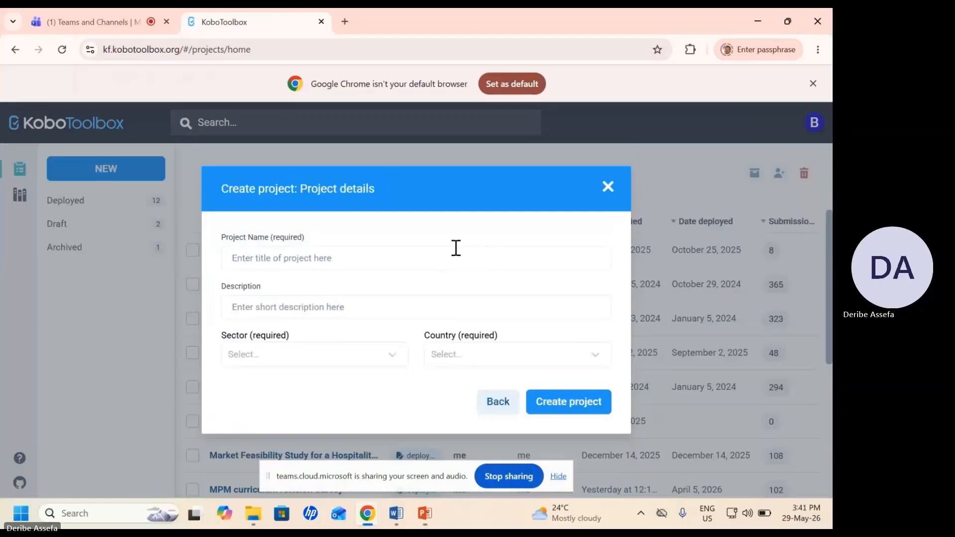
left_click(370, 259)
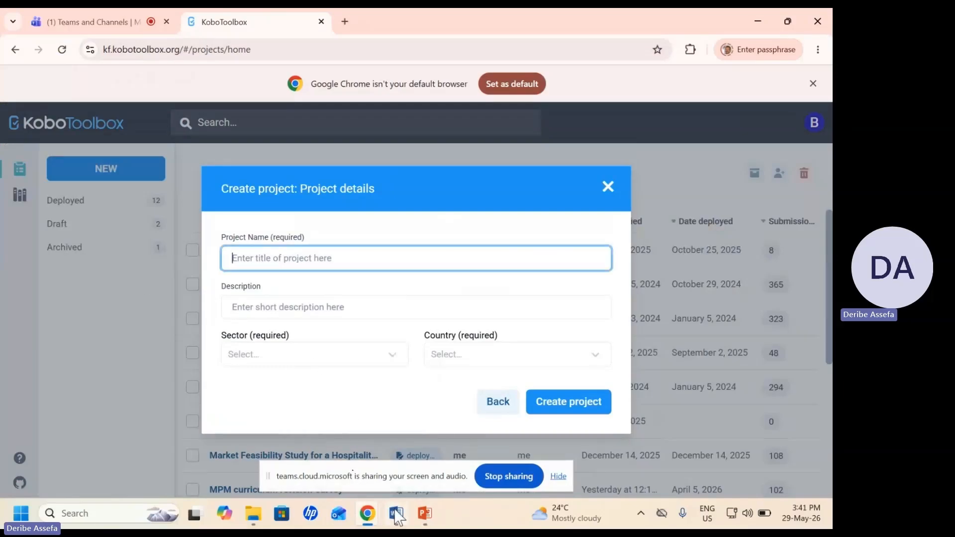
Step: Switch to the "0. Sample question items" Word document and copy "Socio-economic survey" from its title
mouse_move(398, 519)
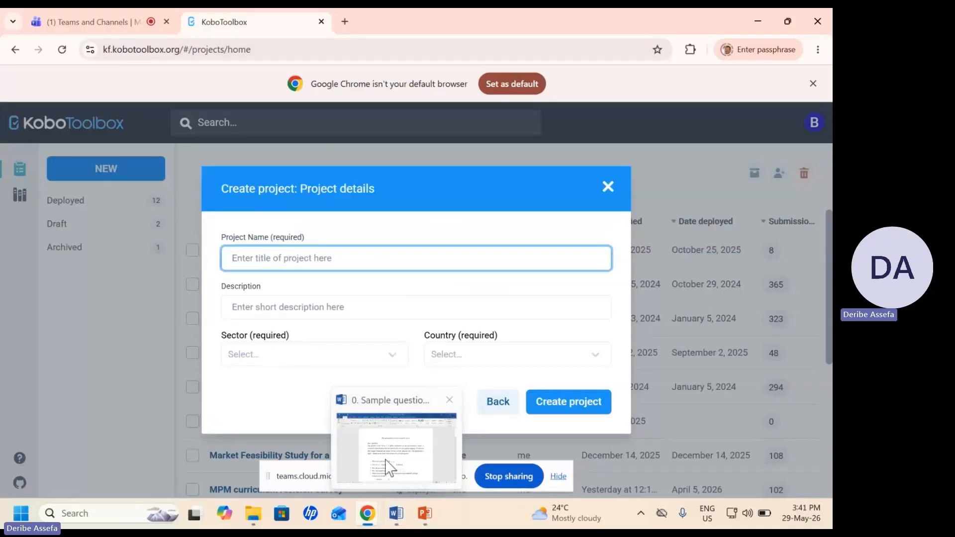
mouse_move(380, 455)
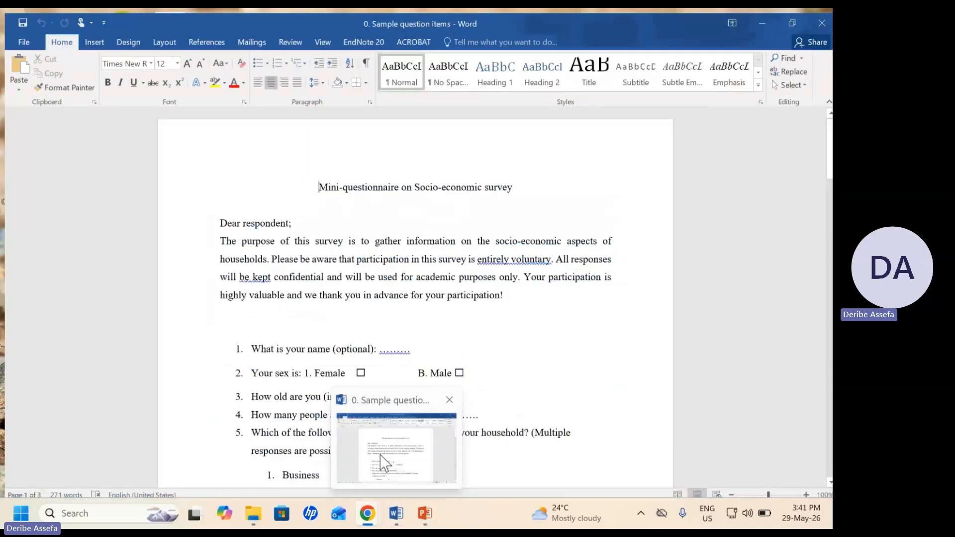
left_click(380, 455)
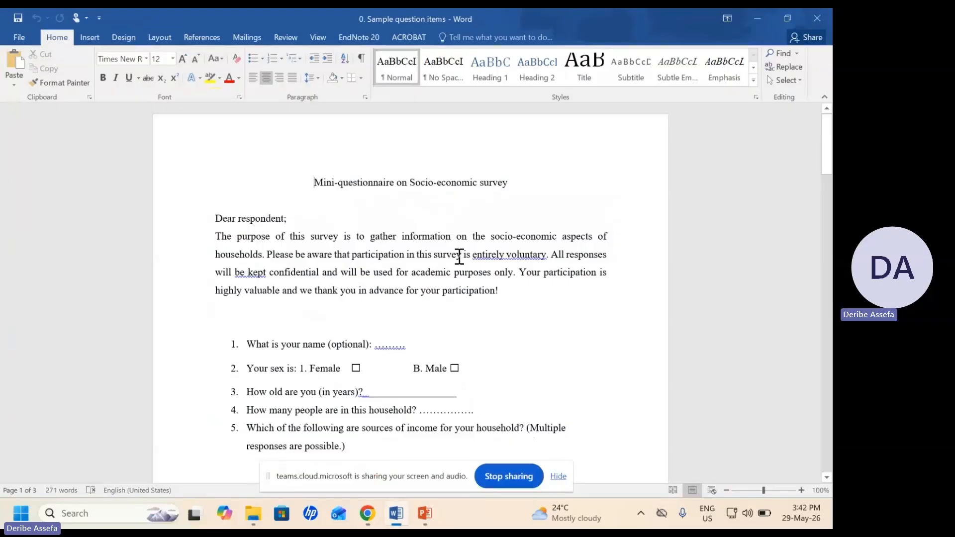
left_click_drag(409, 185, 500, 193)
left_click(494, 185)
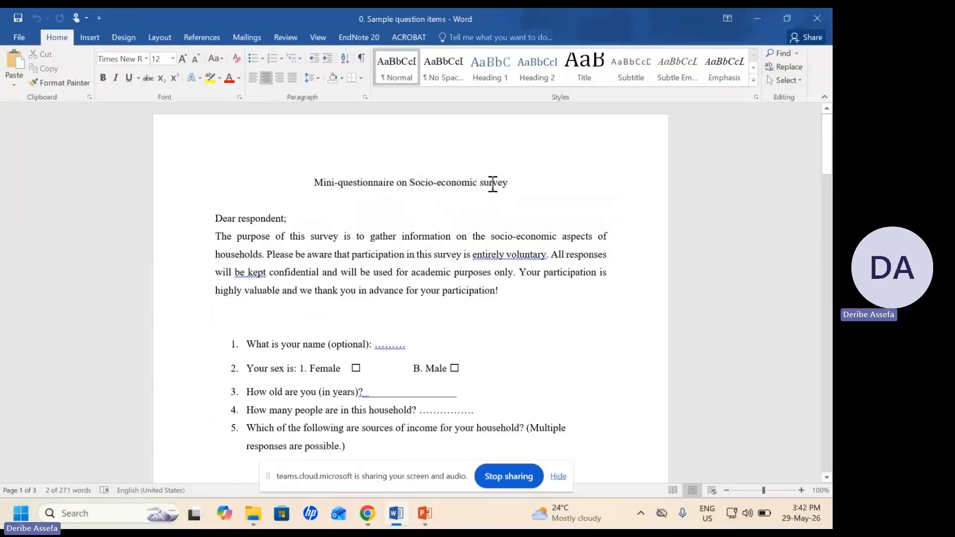
left_click_drag(409, 184, 506, 183)
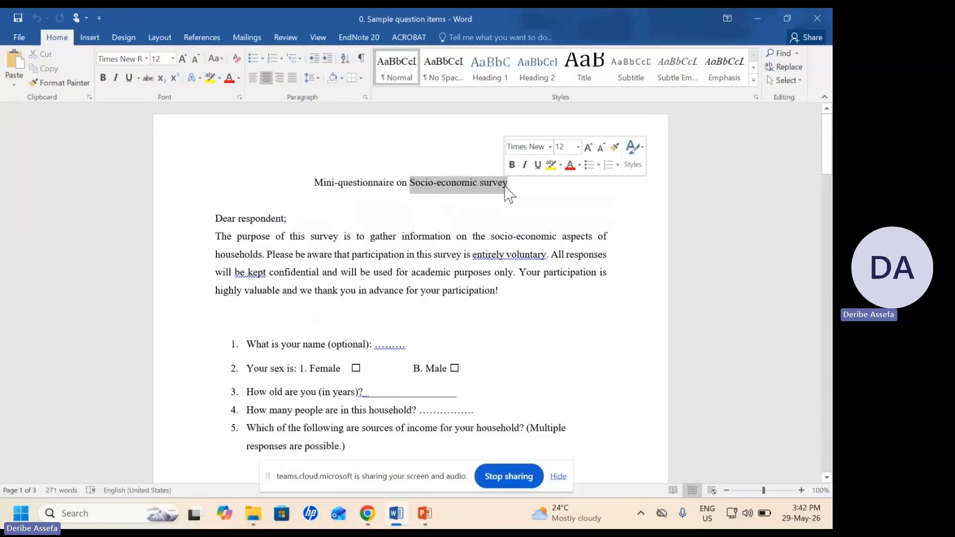
right_click(475, 191)
left_click(504, 211)
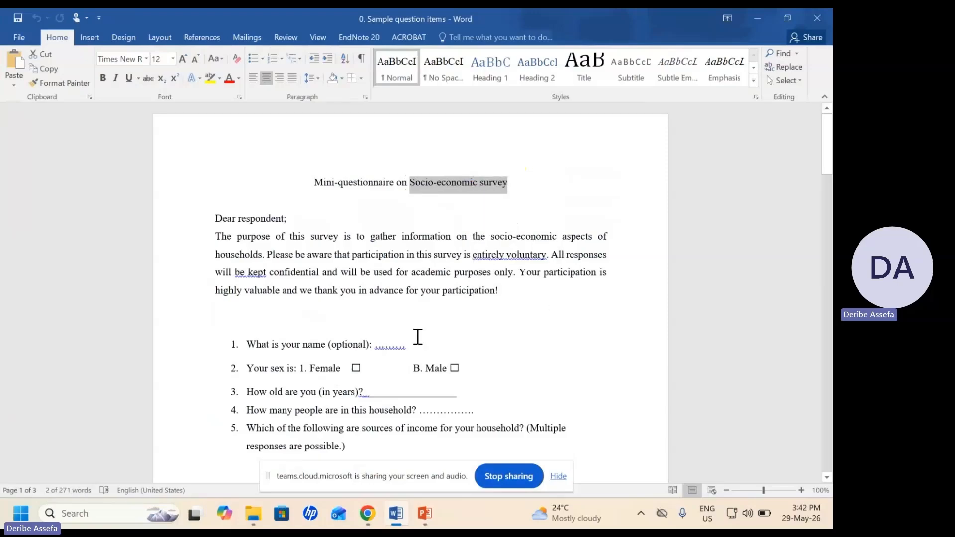
Step: Return to KoboToolbox in Chrome and paste "Socio-economic survey" as the project name
left_click(367, 513)
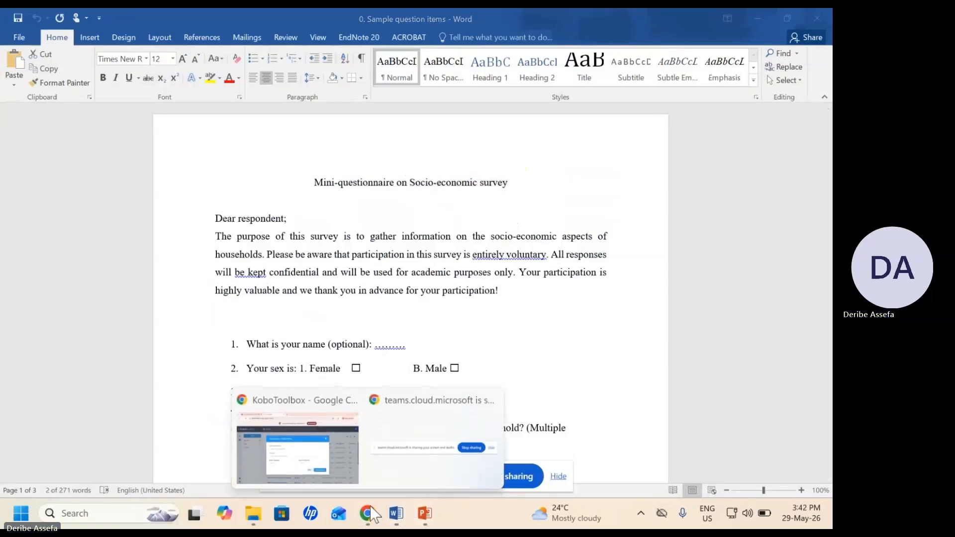
left_click(336, 469)
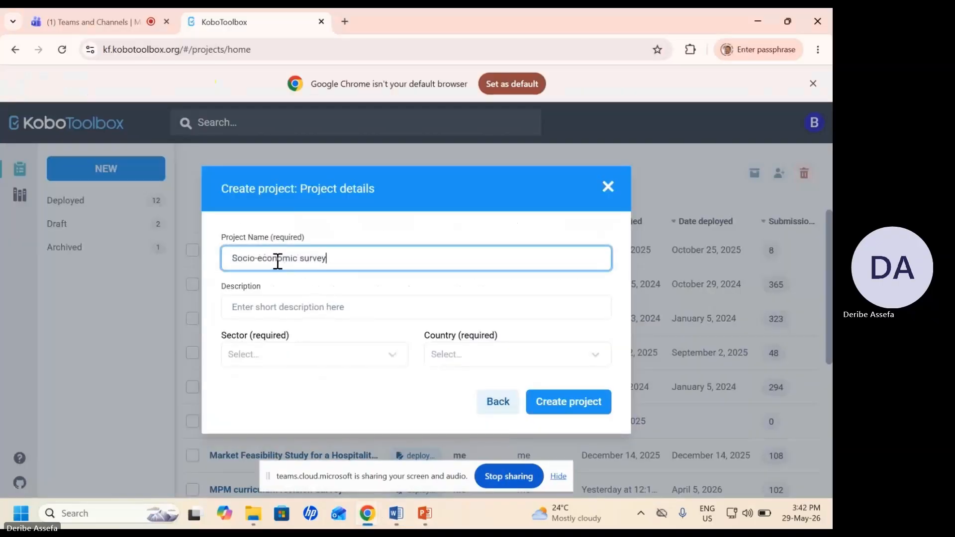
key("ctrl+v")
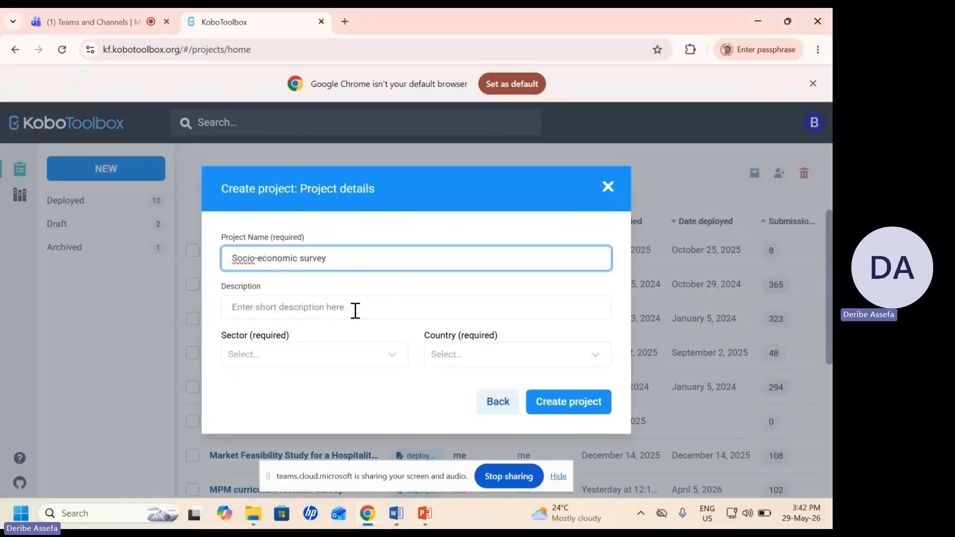
Step: Set the project's sector to Public Administration and its country to Ethiopia, leaving the description empty, and create the project
left_click(324, 307)
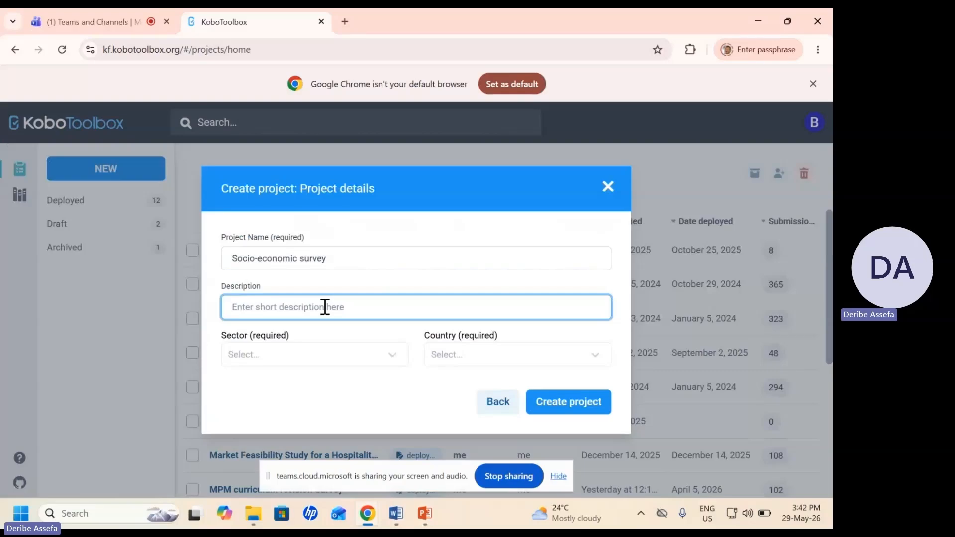
left_click(392, 357)
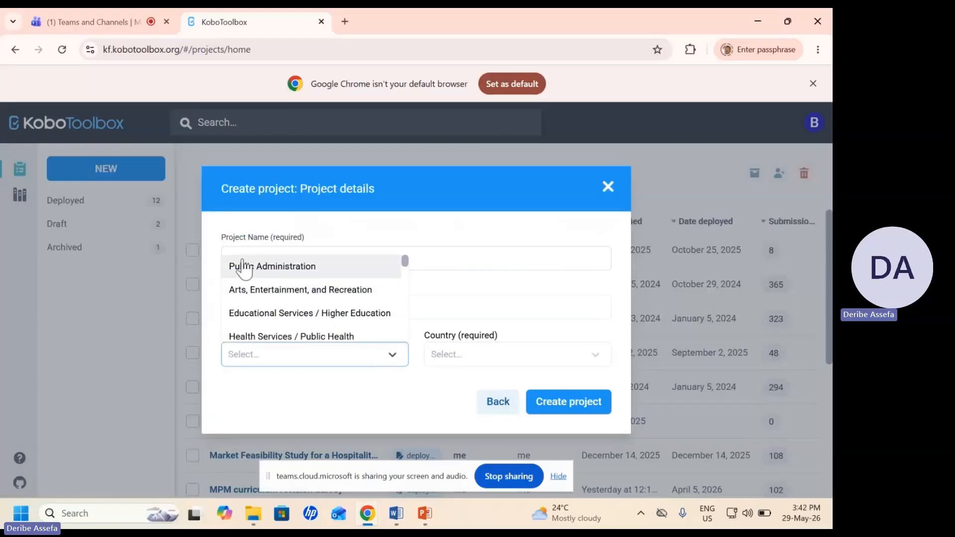
left_click(242, 264)
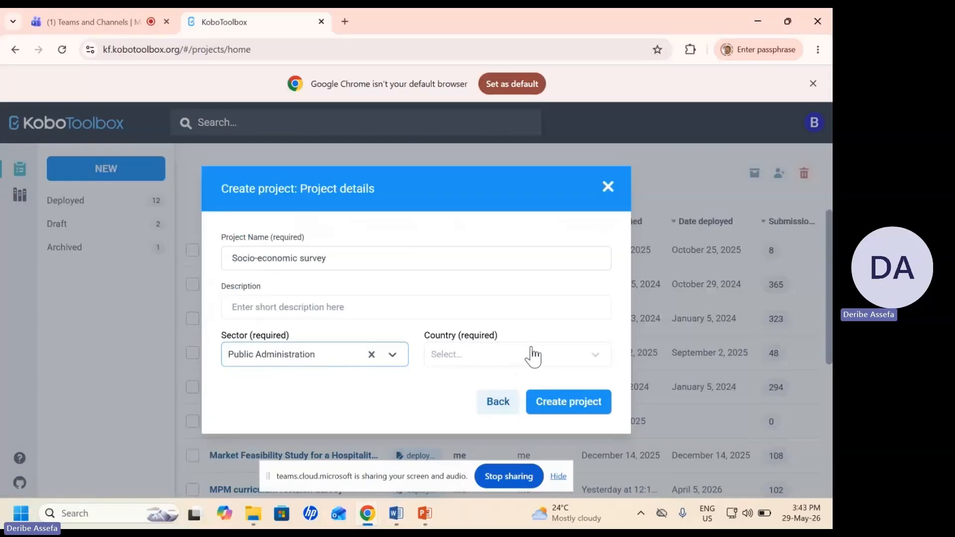
left_click(501, 358)
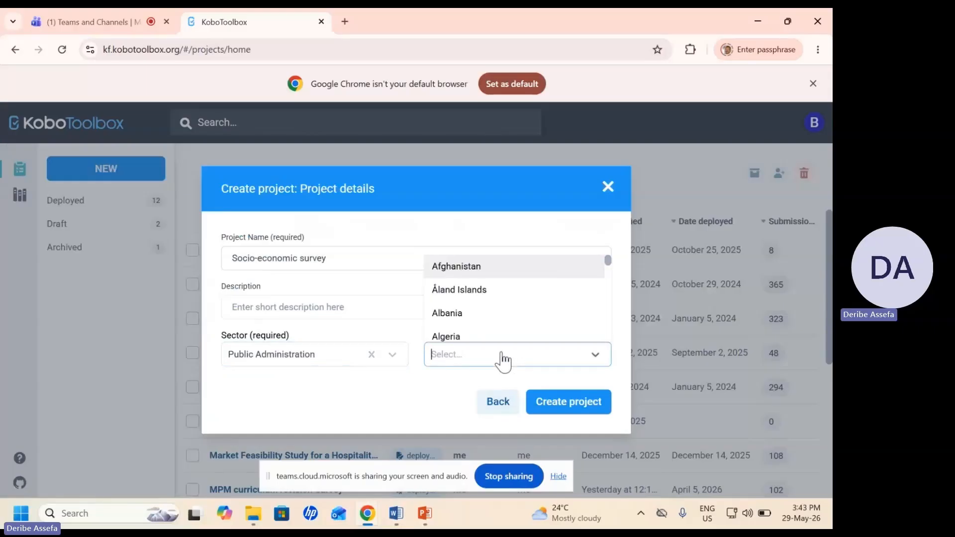
type("Ethiopia")
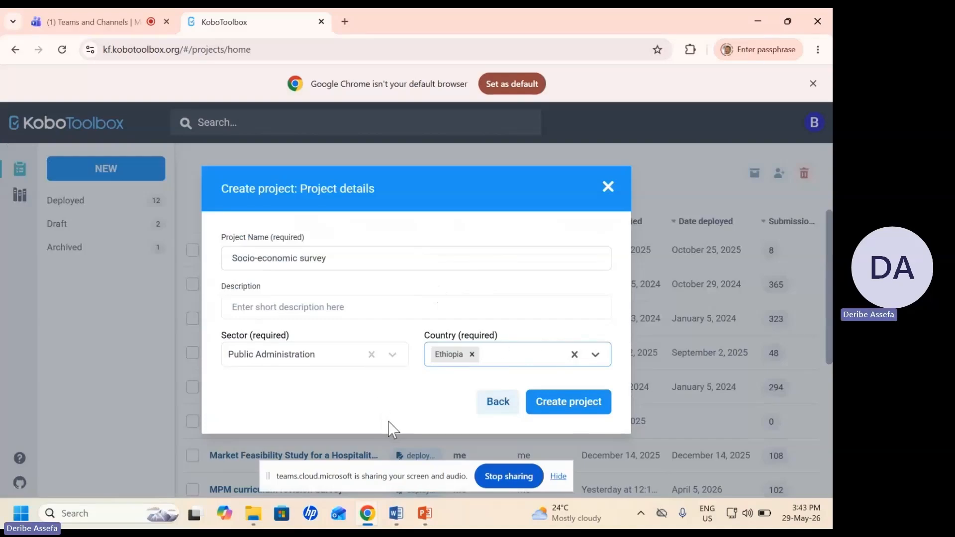
left_click(560, 416)
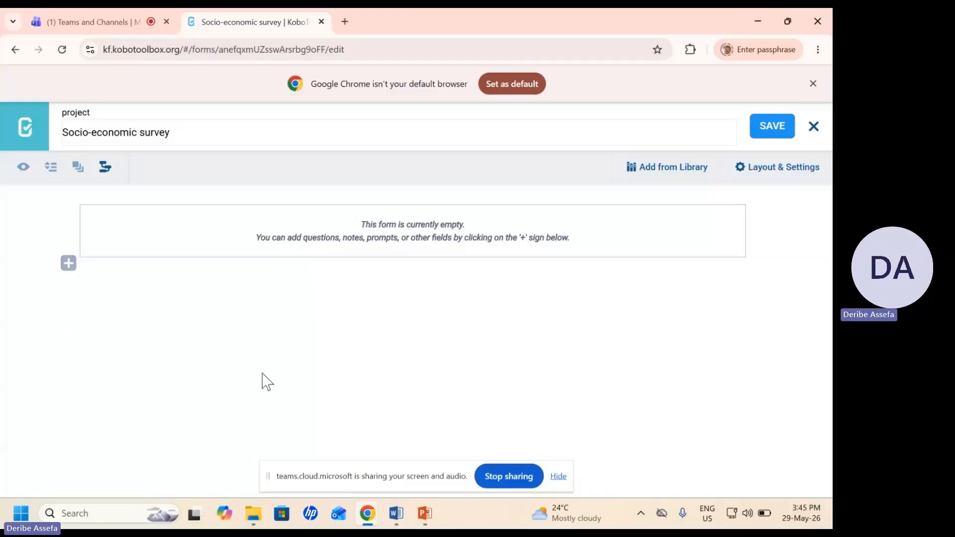
left_click(395, 514)
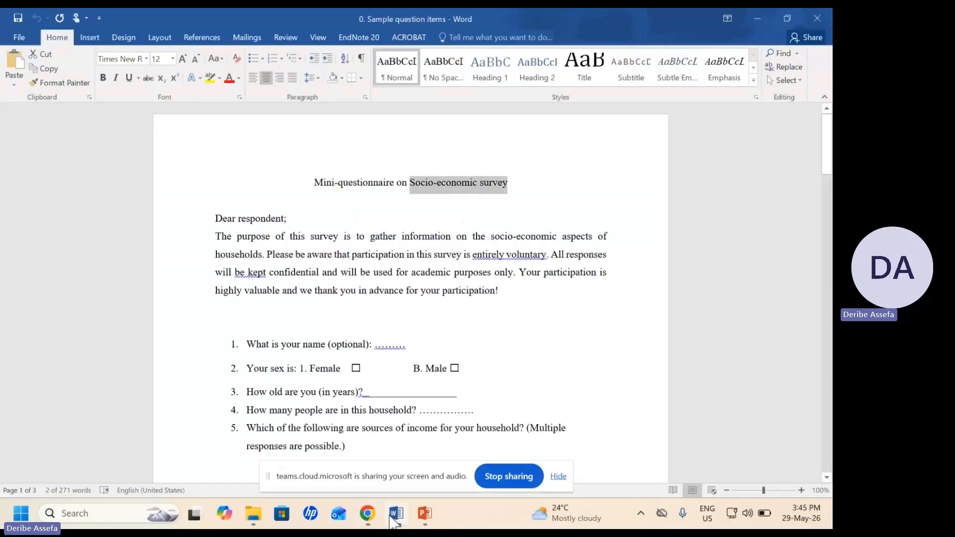
left_click(392, 518)
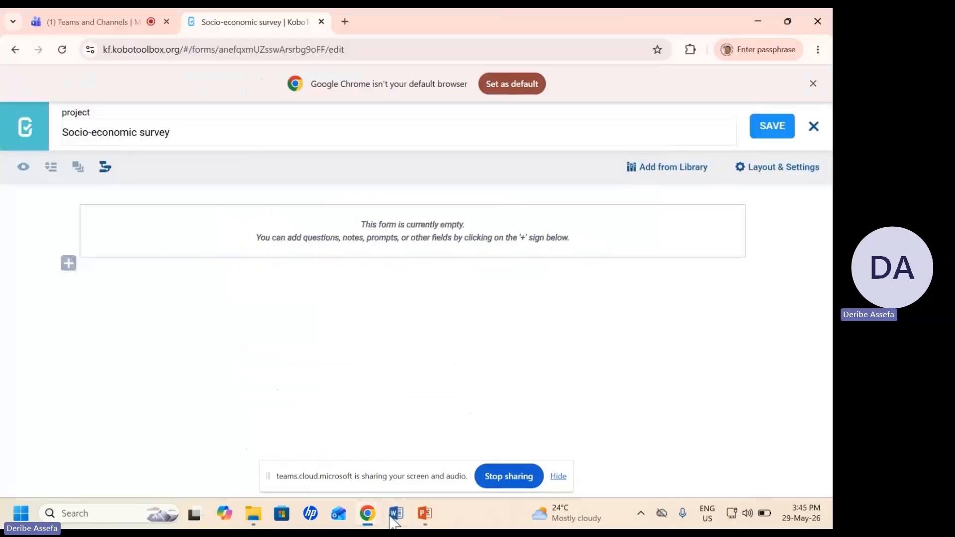
left_click(393, 520)
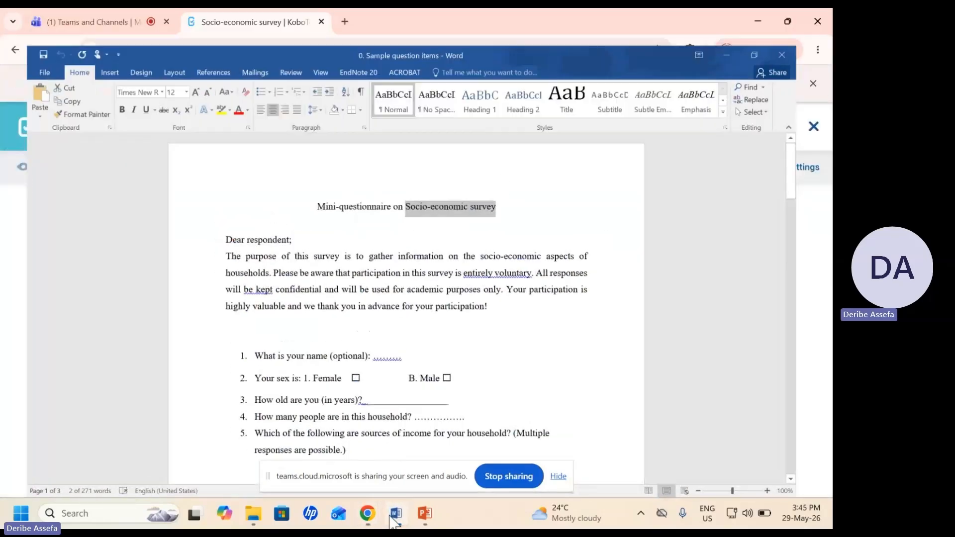
left_click(394, 519)
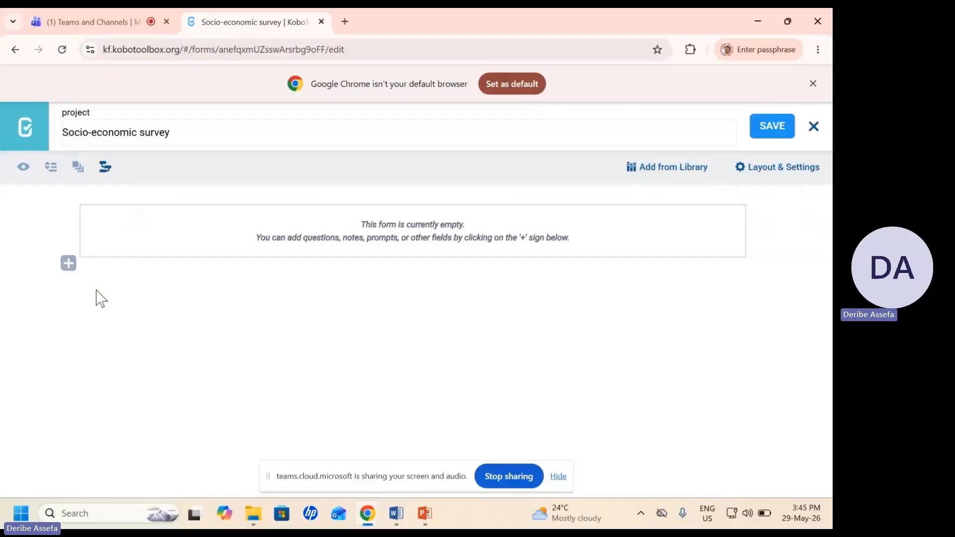
Step: Start the form's first question, switch to the "0. Sample question items" Word document and copy the "Dear respondent;" introduction through "participation!"
left_click(68, 263)
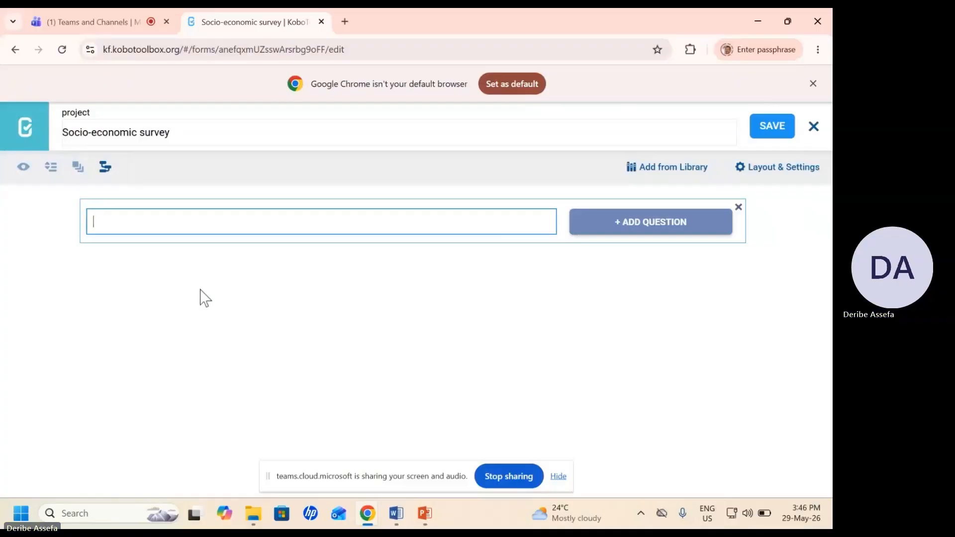
left_click(394, 512)
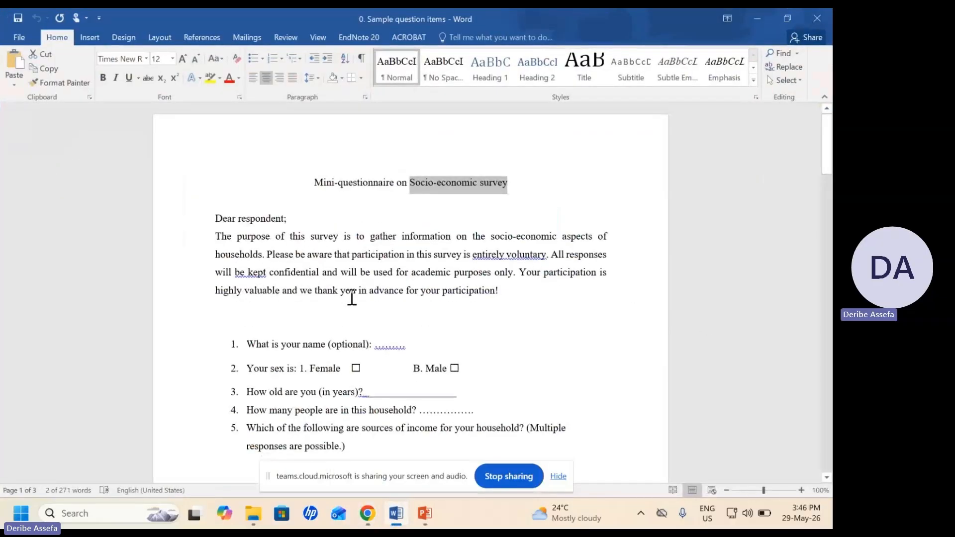
left_click(177, 348)
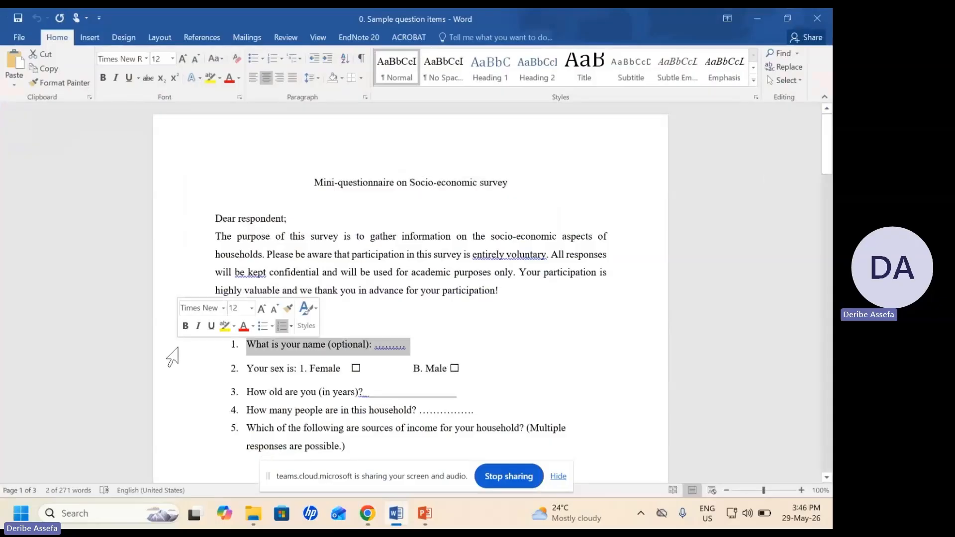
left_click(549, 288)
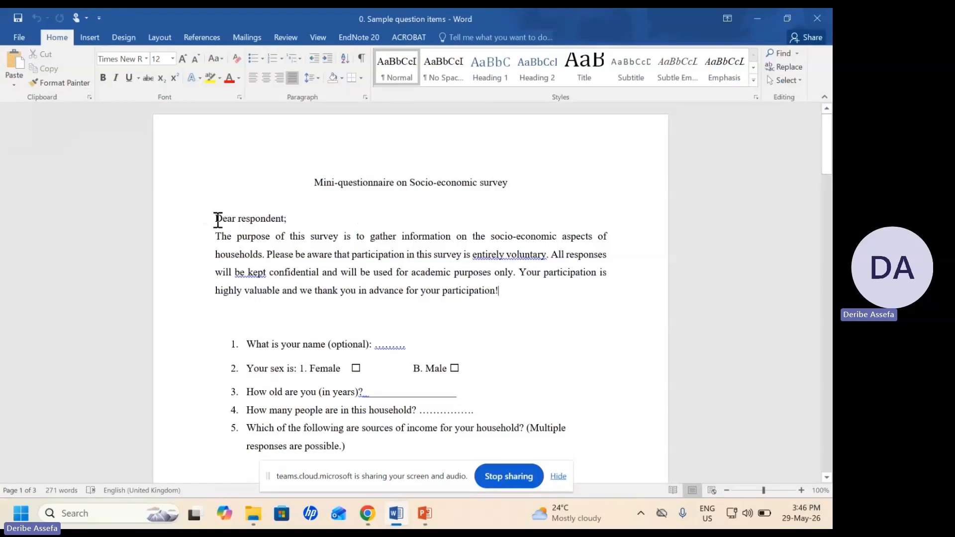
left_click_drag(216, 218, 522, 300)
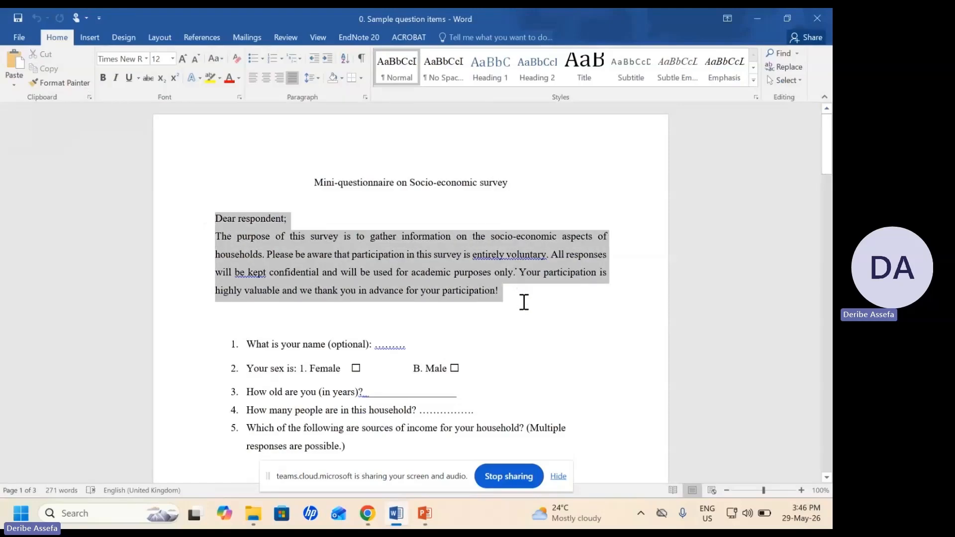
right_click(373, 273)
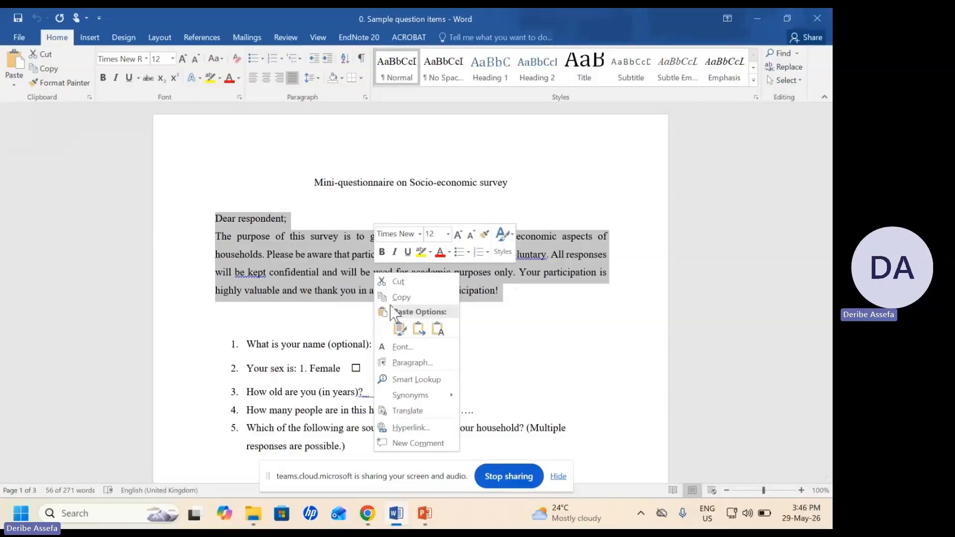
left_click(401, 298)
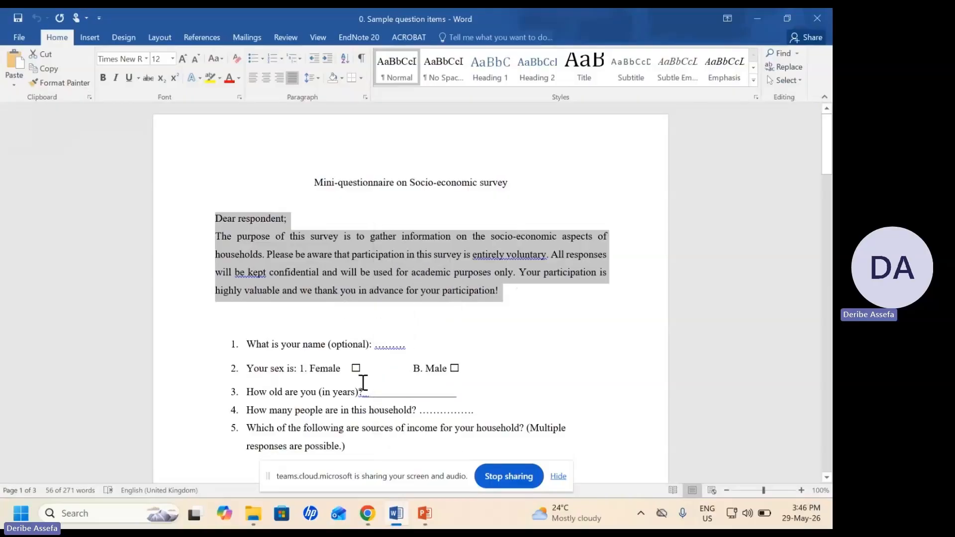
Step: Return to KoboToolbox in Chrome, paste the introduction as the question text and add it as a Note
mouse_move(370, 517)
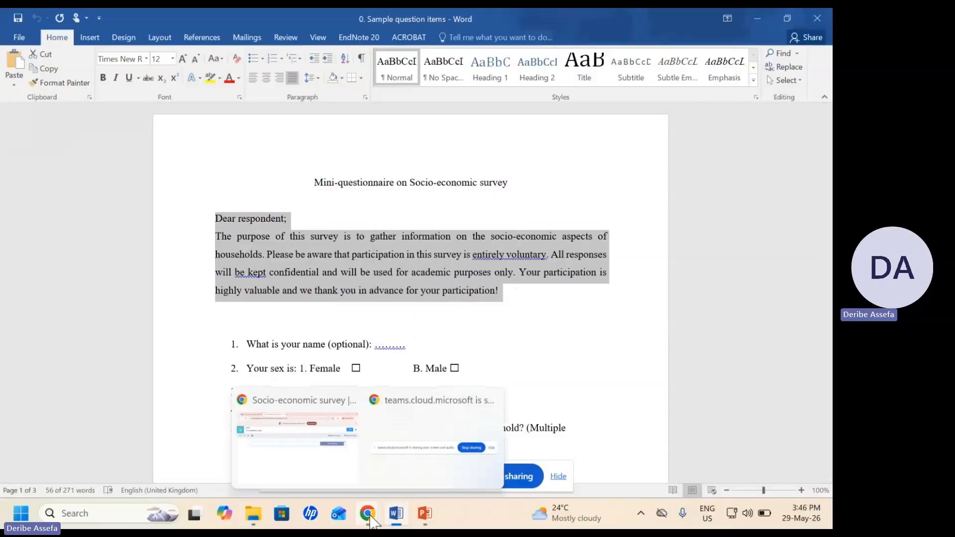
left_click(300, 478)
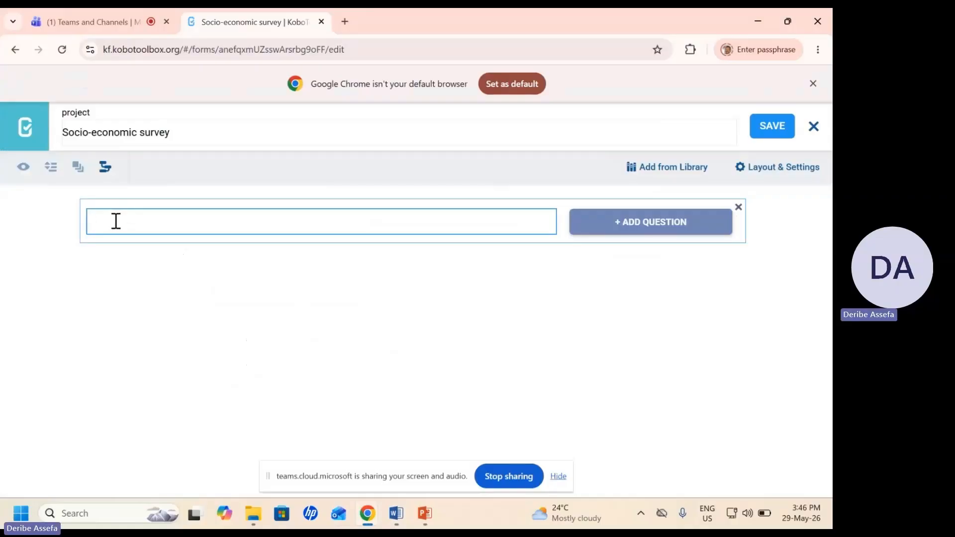
key("ctrl+v")
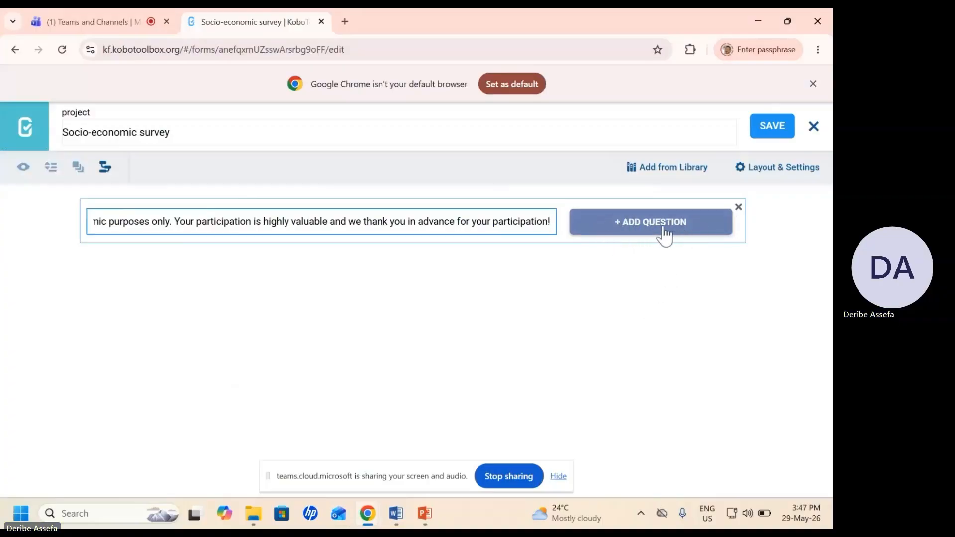
left_click(647, 230)
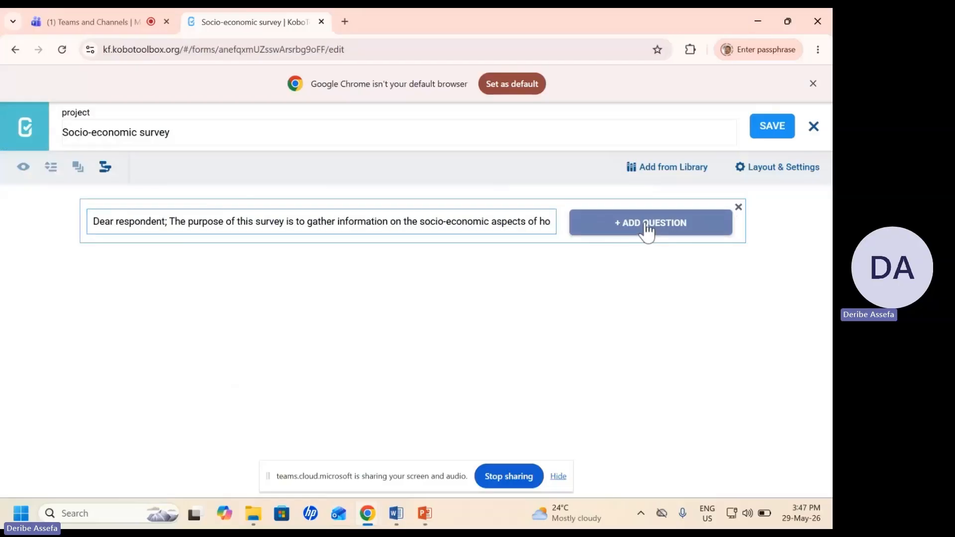
left_click(647, 230)
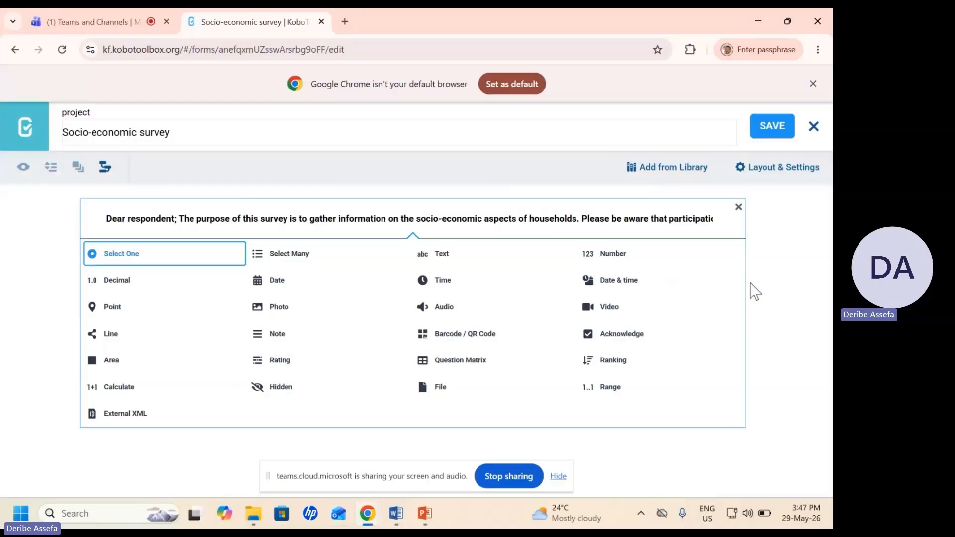
left_click(260, 337)
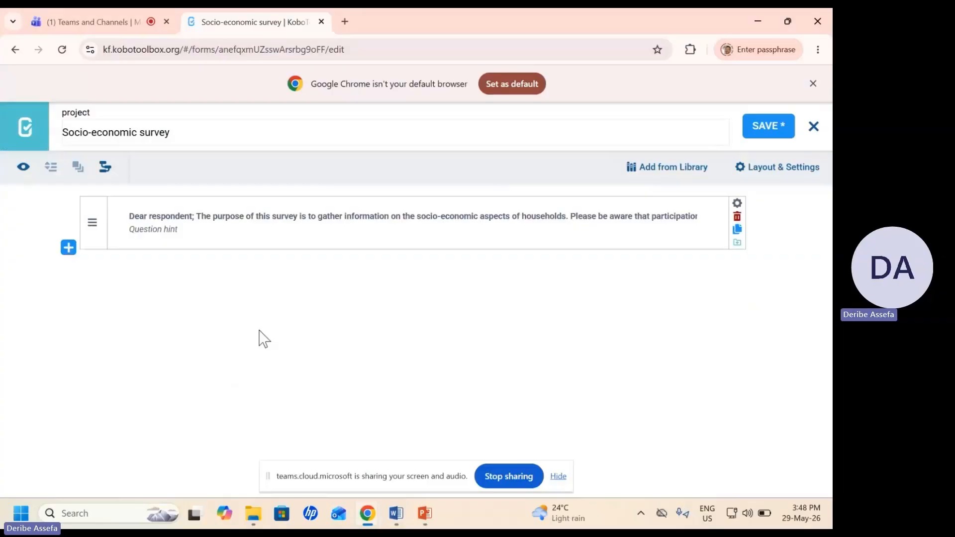
Step: Start a new question below the note, switch to the Word document and copy "What is your name" from item 1
left_click(68, 247)
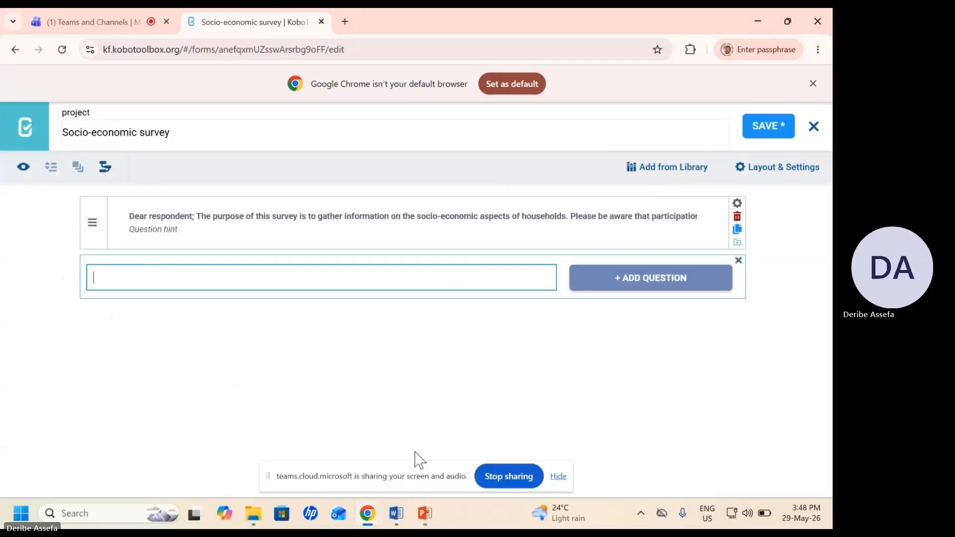
left_click(402, 519)
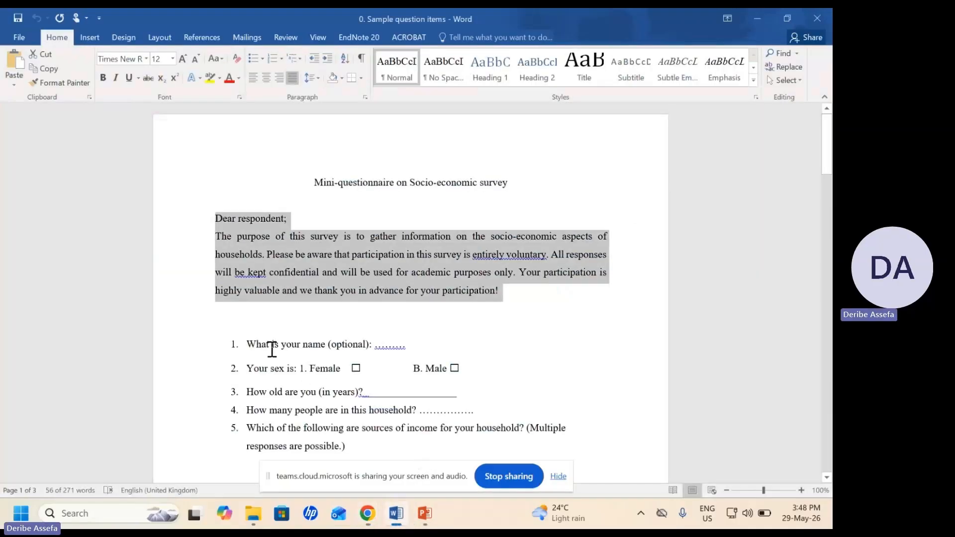
left_click_drag(247, 344, 325, 344)
right_click(299, 350)
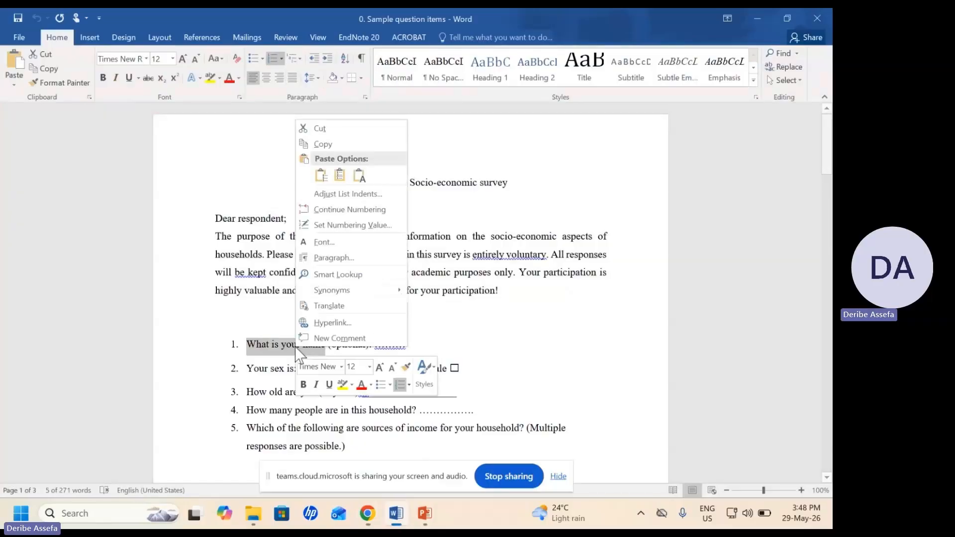
left_click(328, 144)
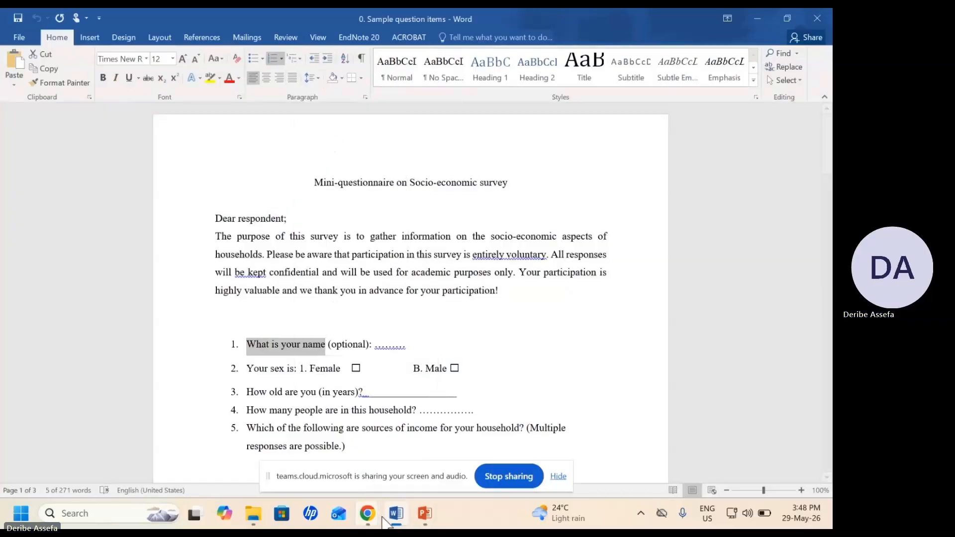
Step: Return to KoboToolbox, paste the copied text, complete it as "1. What is your name?" and add the question
mouse_move(370, 521)
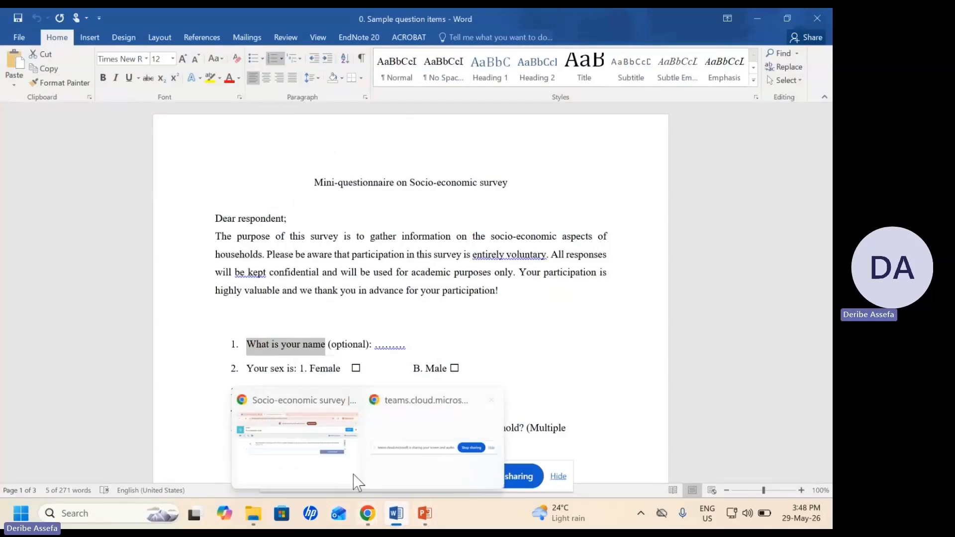
left_click(299, 470)
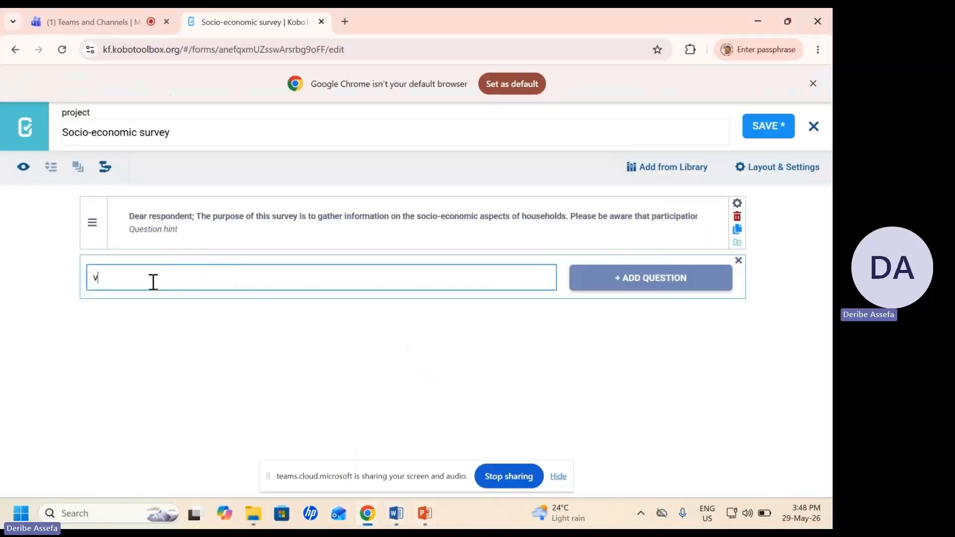
key("ctrl+v")
left_click(218, 275)
type("?")
left_click(643, 278)
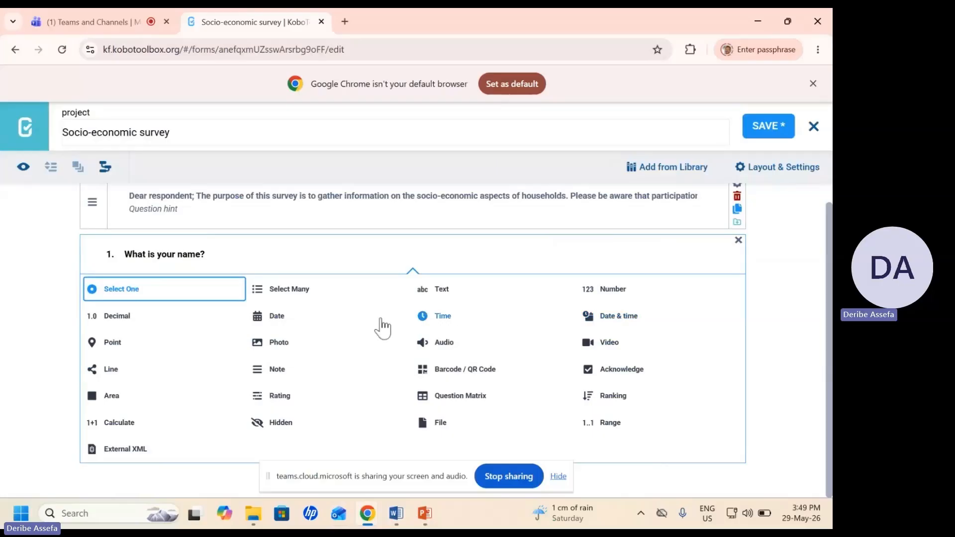
Step: Make the name question a Text question and enter "(Optional)" as its hint
left_click(425, 291)
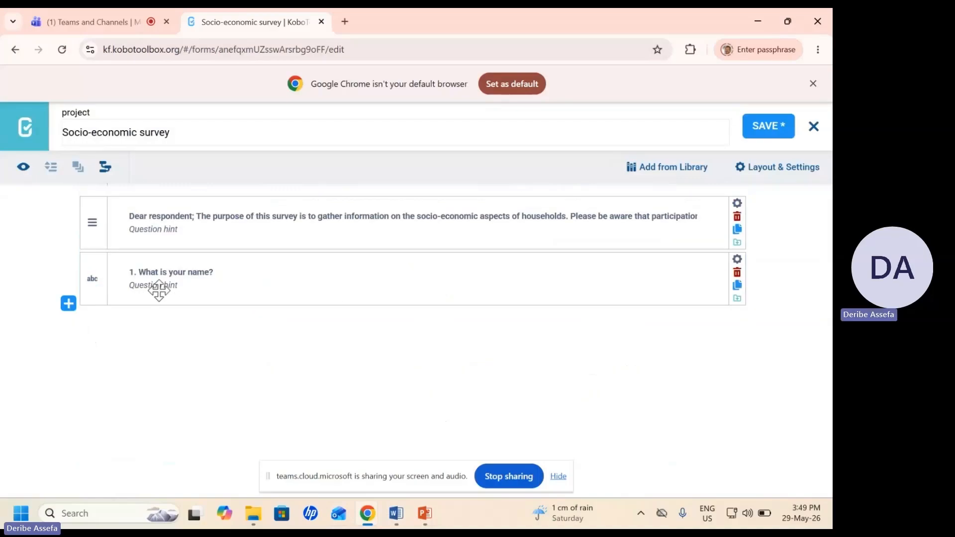
left_click(184, 285)
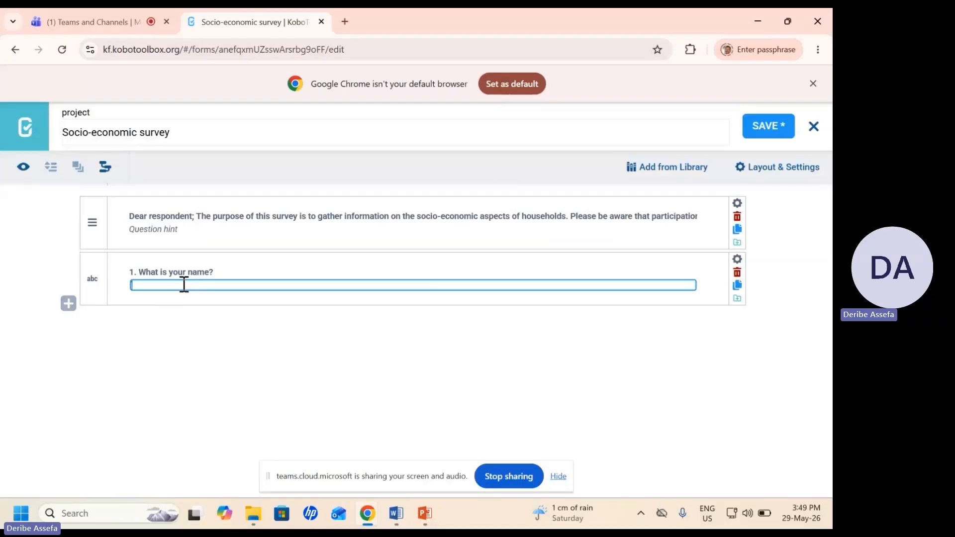
type("Optional)")
Step: Start a new question below the name question and switch to item 2 on sex in the Word document
left_click(69, 303)
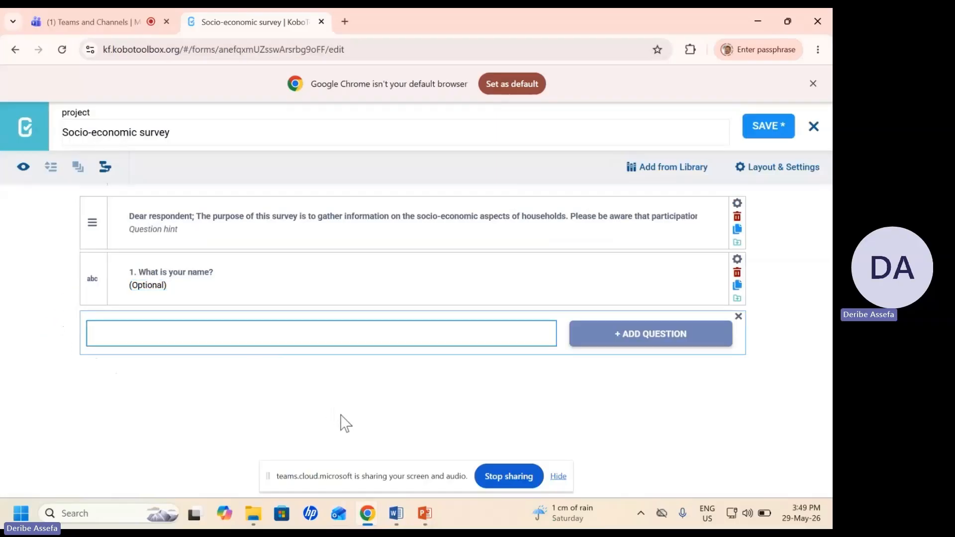
left_click(396, 520)
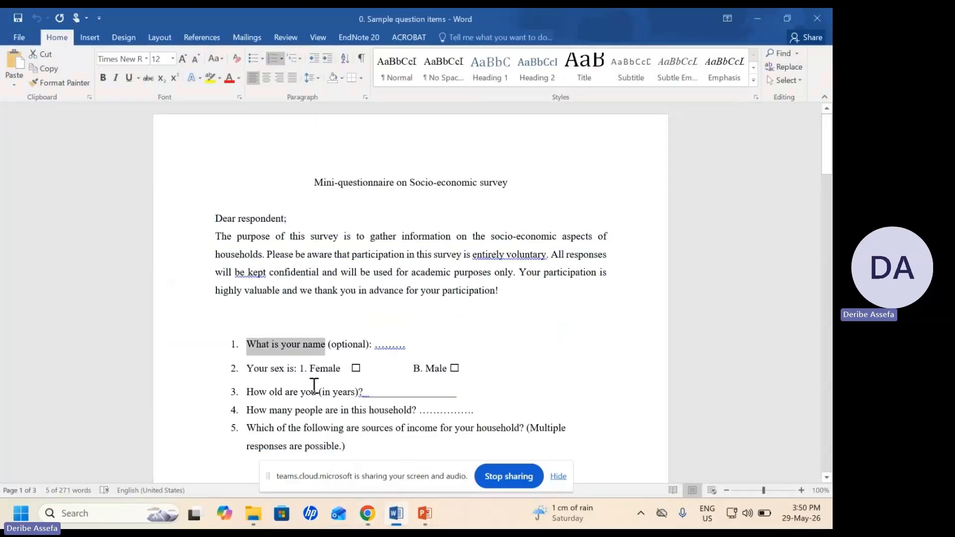
left_click(251, 365)
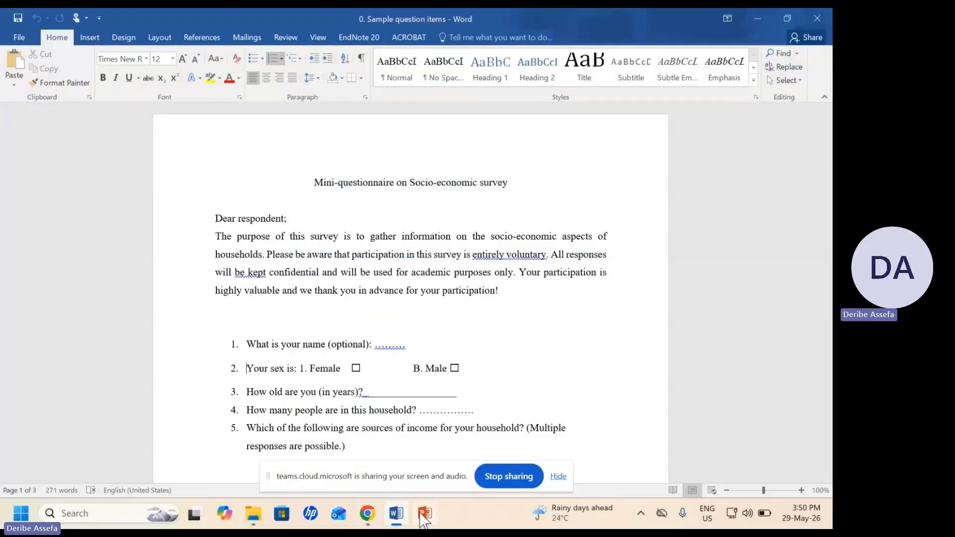
Step: Return to KoboToolbox, enter "2. Sex" as the question text and add it as a Select One question
mouse_move(367, 513)
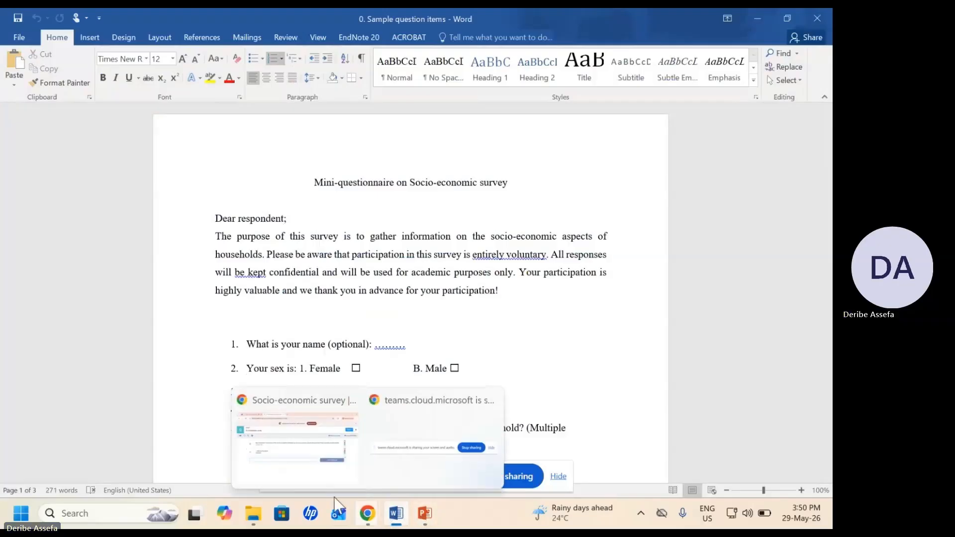
left_click(282, 481)
type("2.")
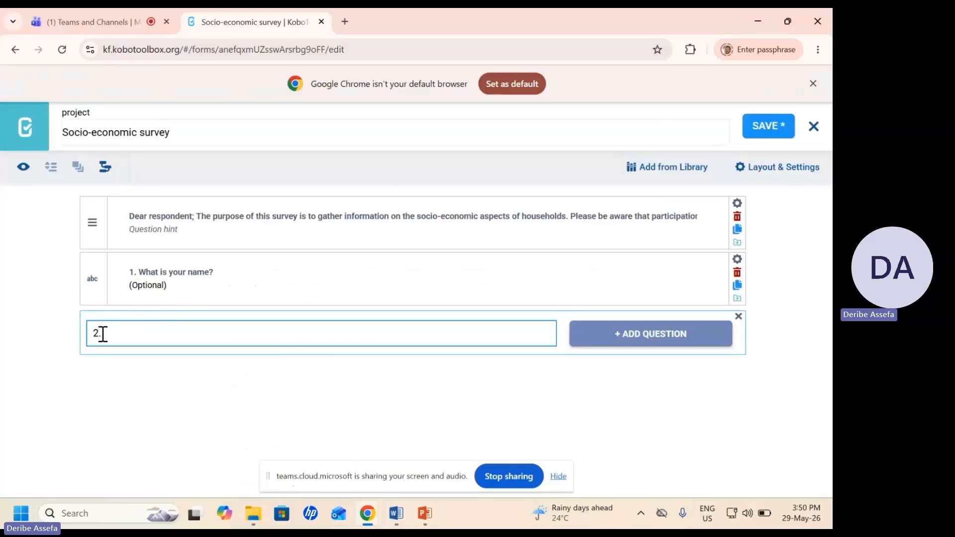
type("Sex")
left_click(103, 333)
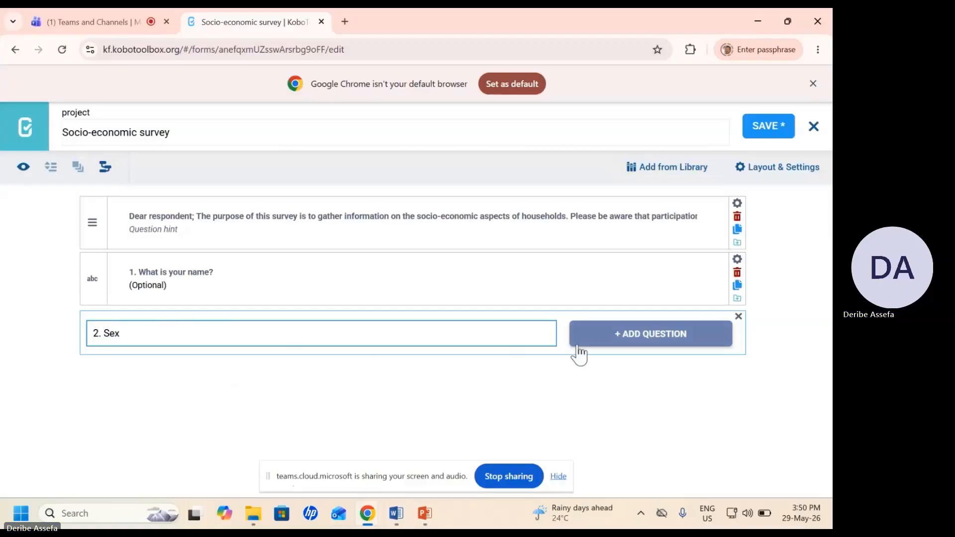
left_click(631, 342)
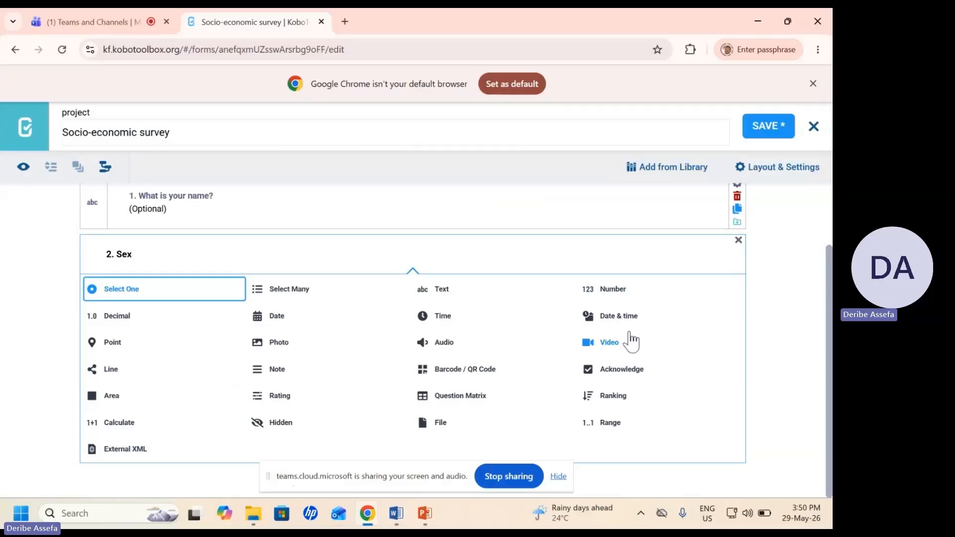
left_click(125, 295)
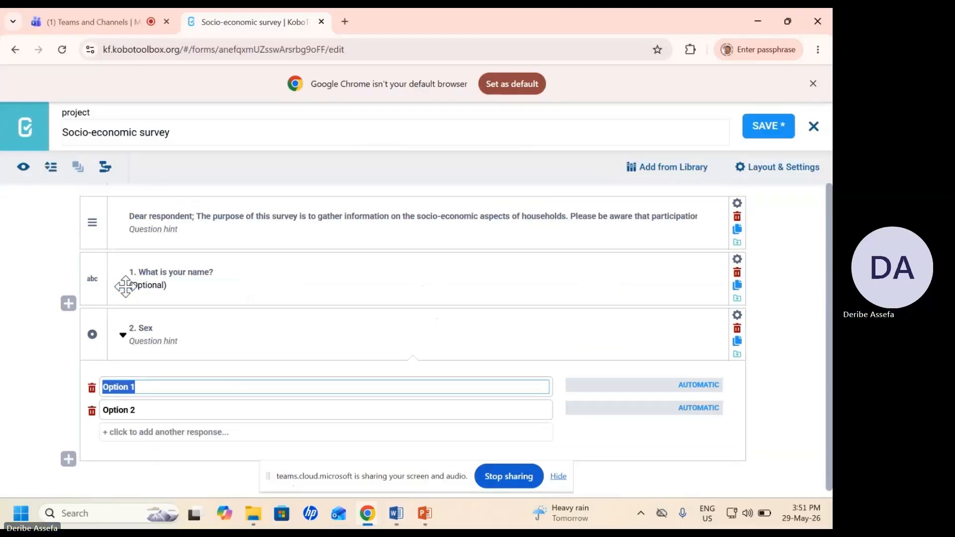
Step: Name the two response options of the Sex question "Female" and "Male"
left_click_drag(829, 259, 830, 308)
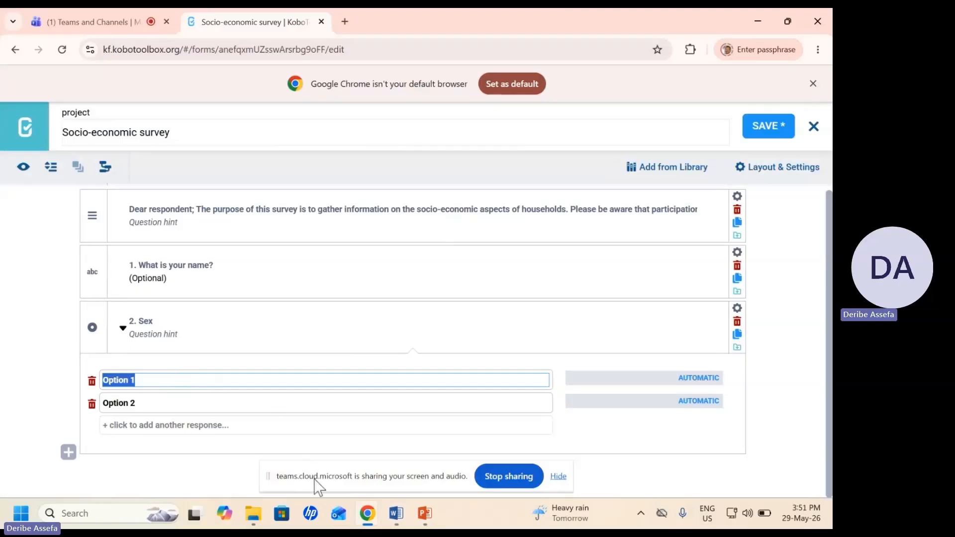
mouse_move(395, 512)
mouse_move(412, 477)
type("Female")
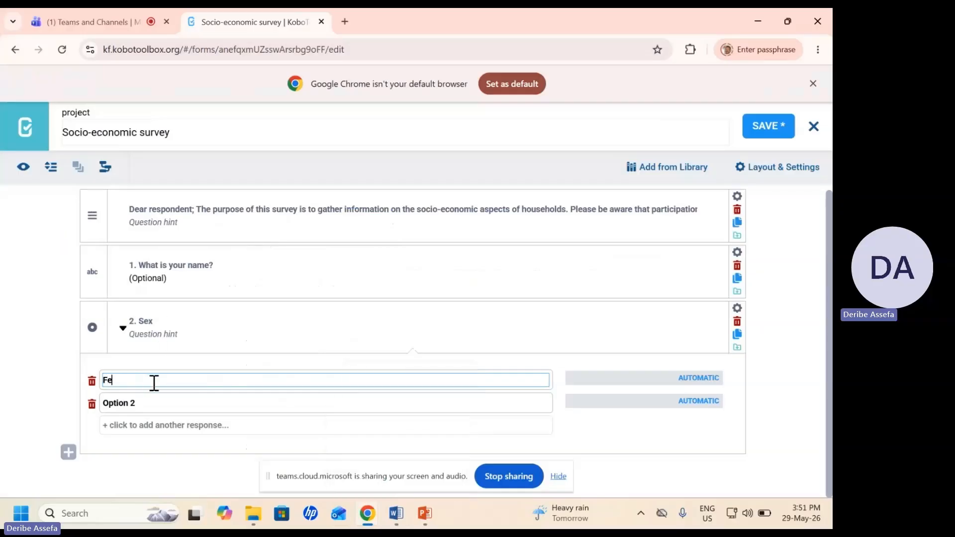
left_click(142, 402)
type("Male")
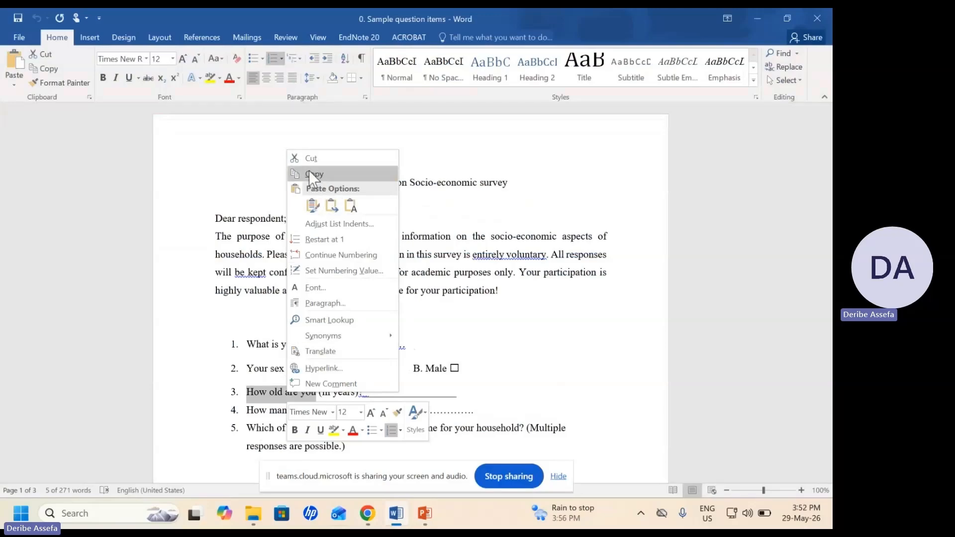
Step: Copy the age question from the Word document into KoboToolbox as "3. How old are you?" and add it as a Number question
left_click(309, 170)
mouse_move(371, 515)
left_click(306, 477)
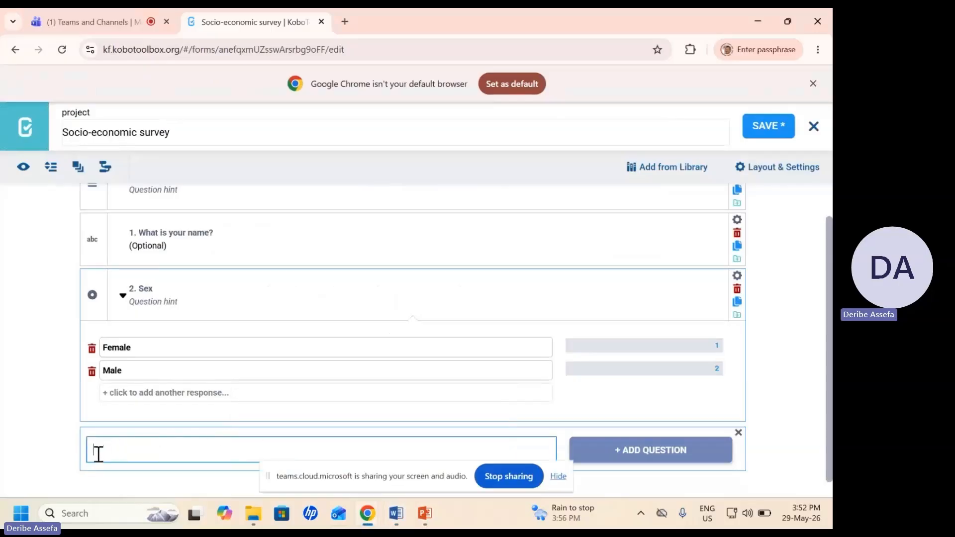
key("ctrl+v")
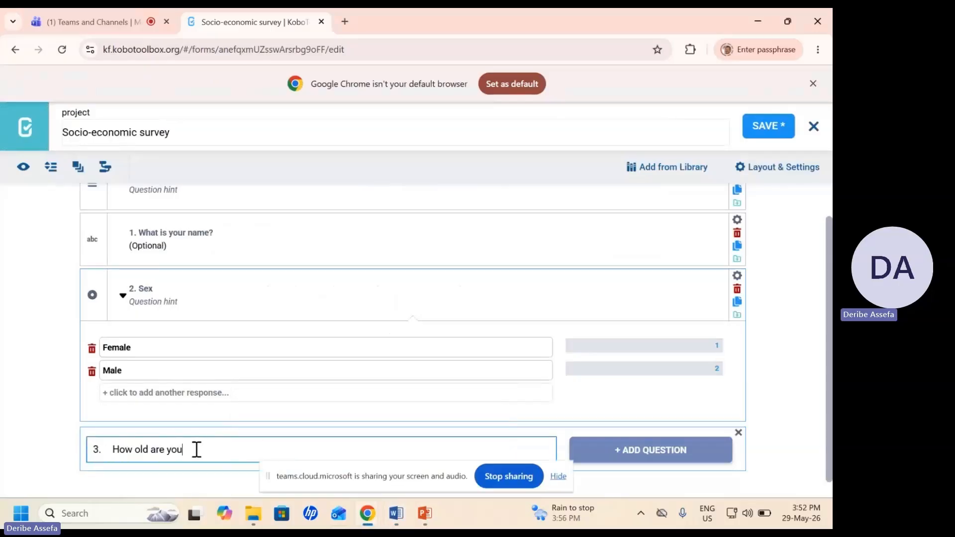
type("?")
scroll(824, 271, "down", 1)
left_click_drag(358, 486, 457, 10)
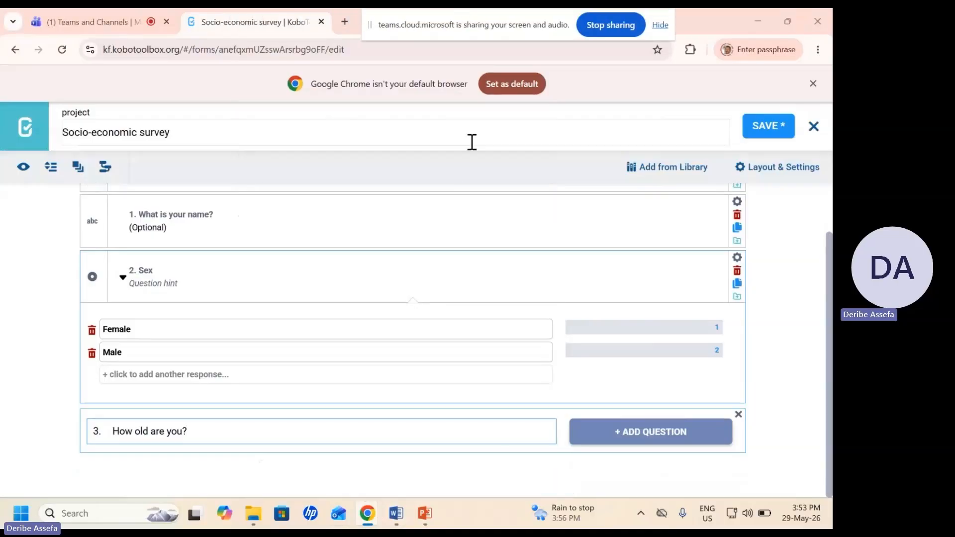
left_click(657, 433)
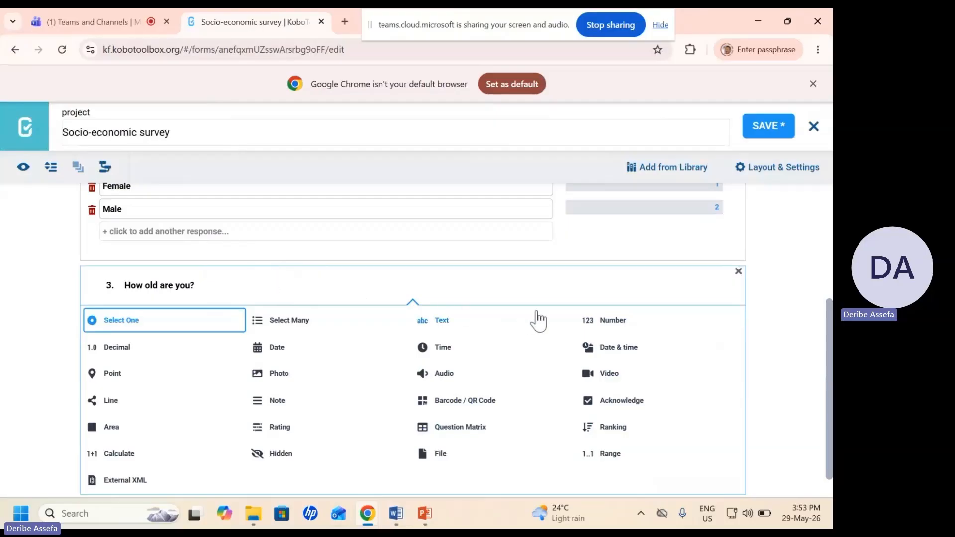
left_click(608, 323)
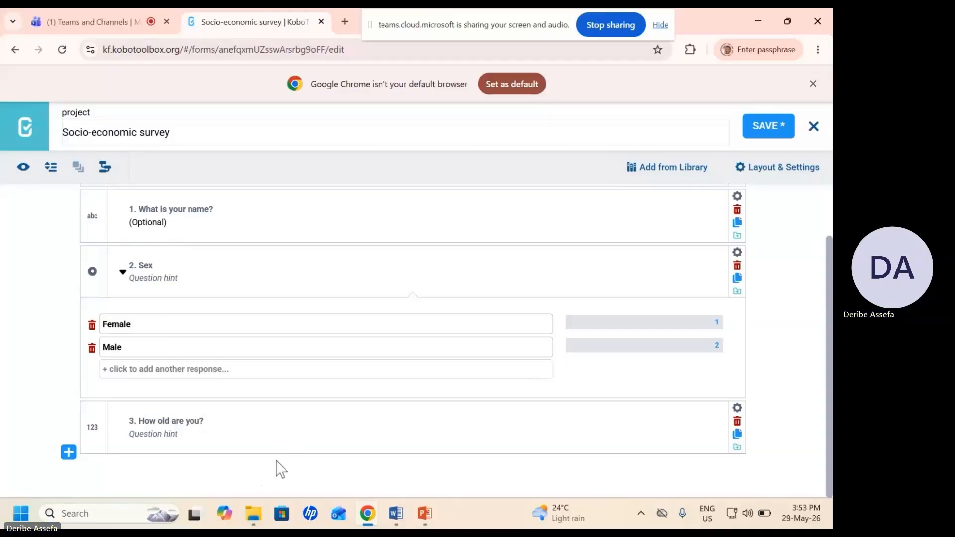
Step: Enter "(in years)" as the hint of the age question
left_click(178, 434)
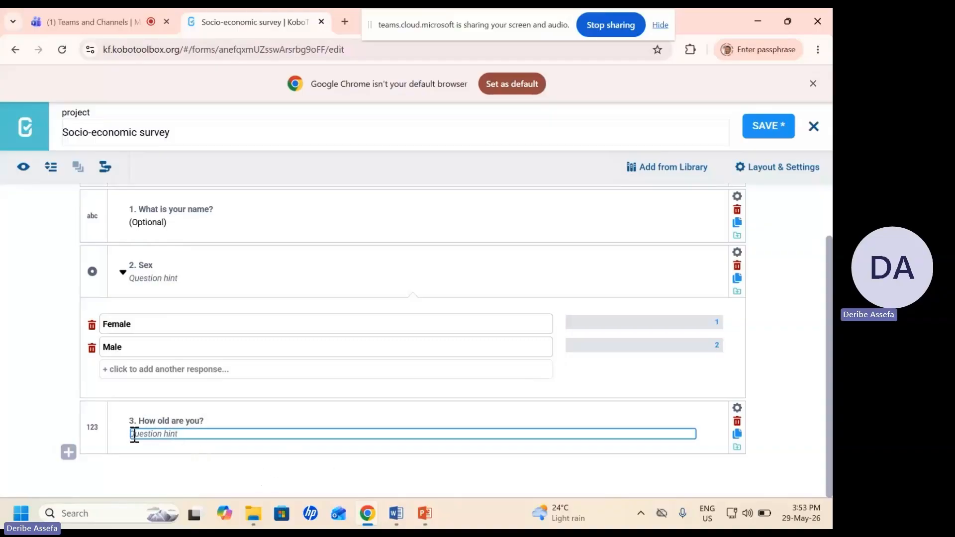
type("(")
type("n")
type(" years")
type(")")
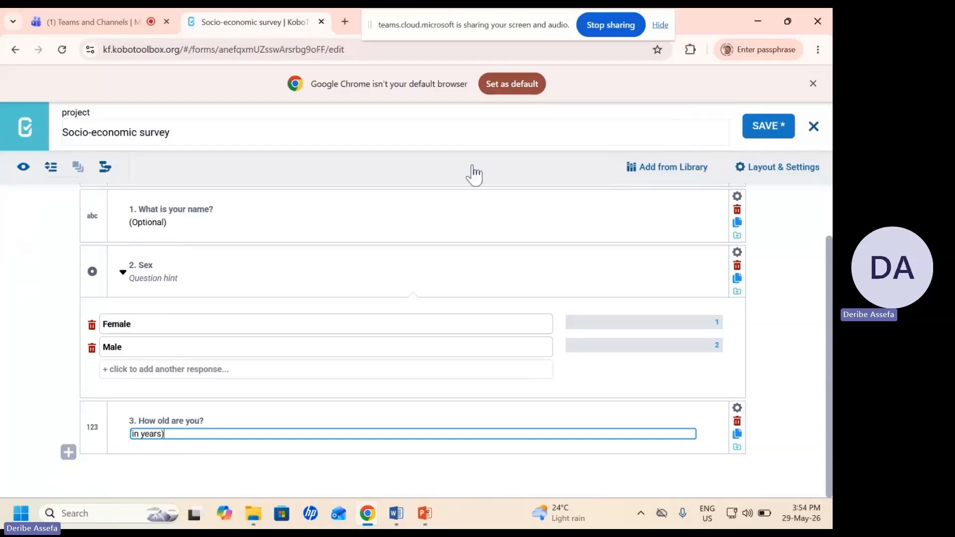
Step: Preview the form and fill in test answers: a sample name, Male for sex and 45 for age
left_click(24, 169)
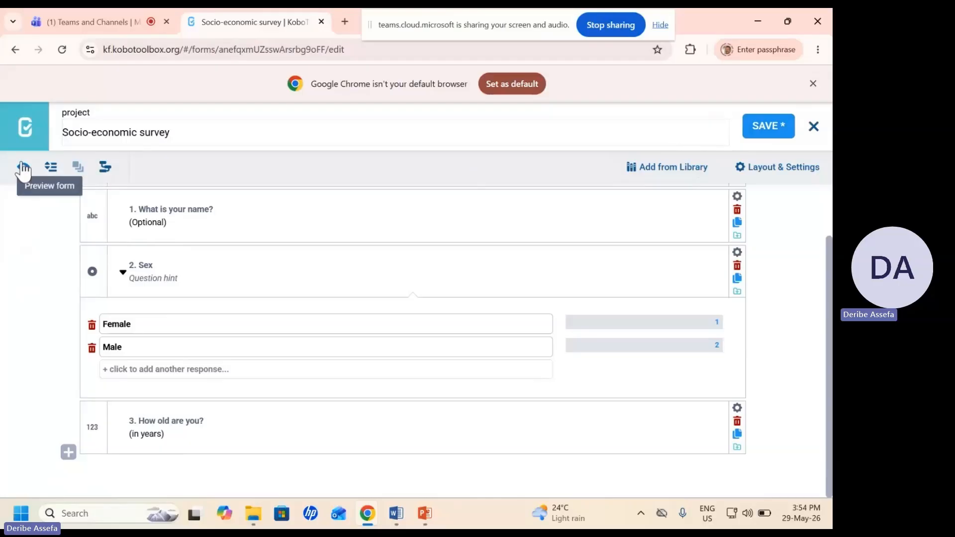
left_click(23, 169)
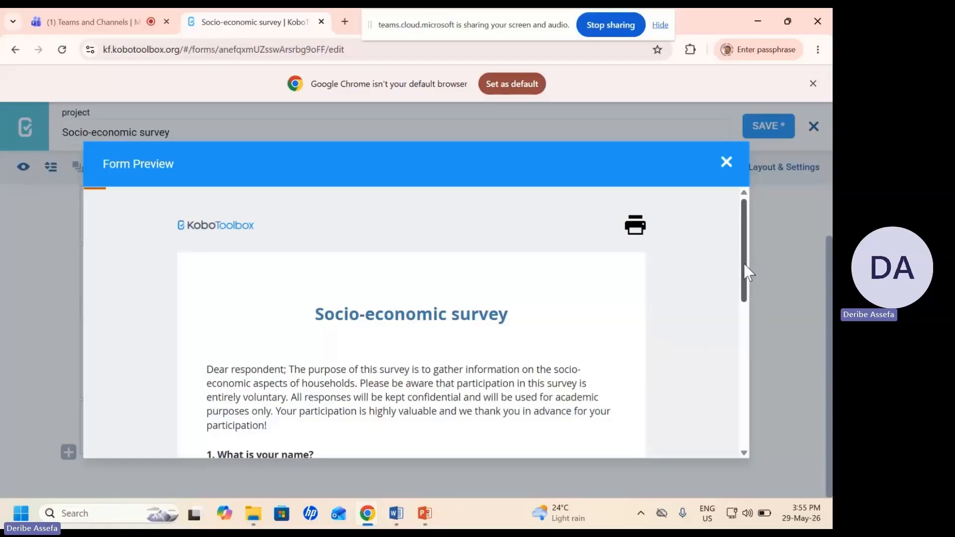
left_click_drag(745, 264, 742, 313)
left_click(253, 379)
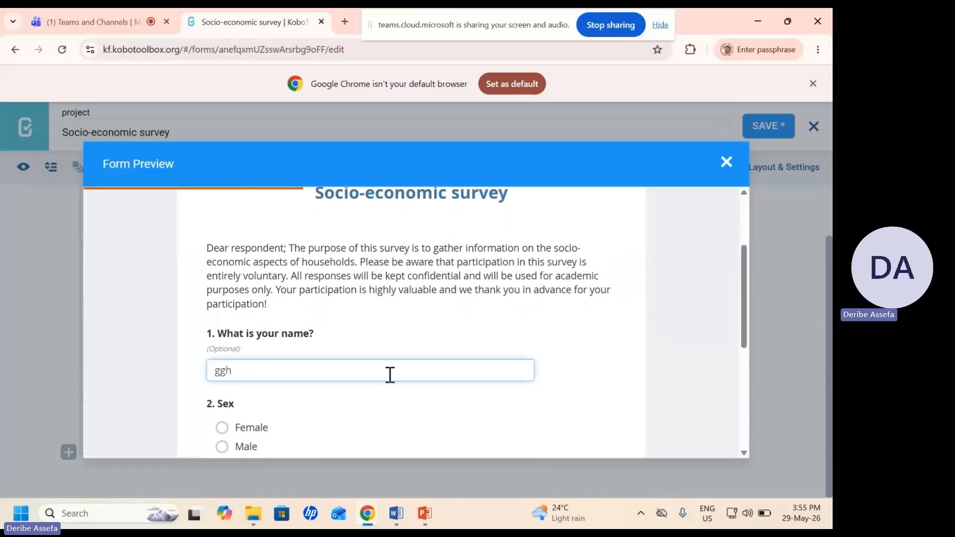
scroll(743, 318, "down", 3)
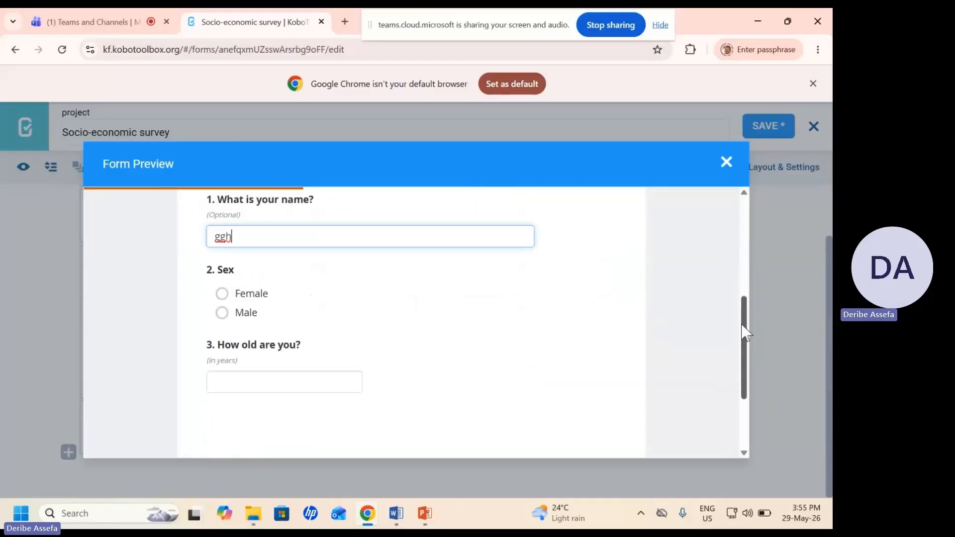
left_click(222, 276)
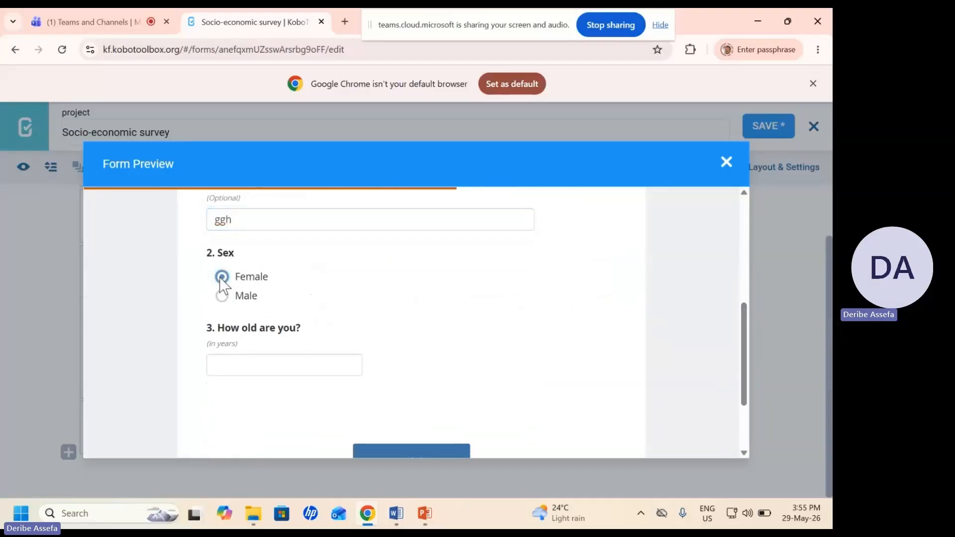
left_click(222, 296)
left_click(265, 365)
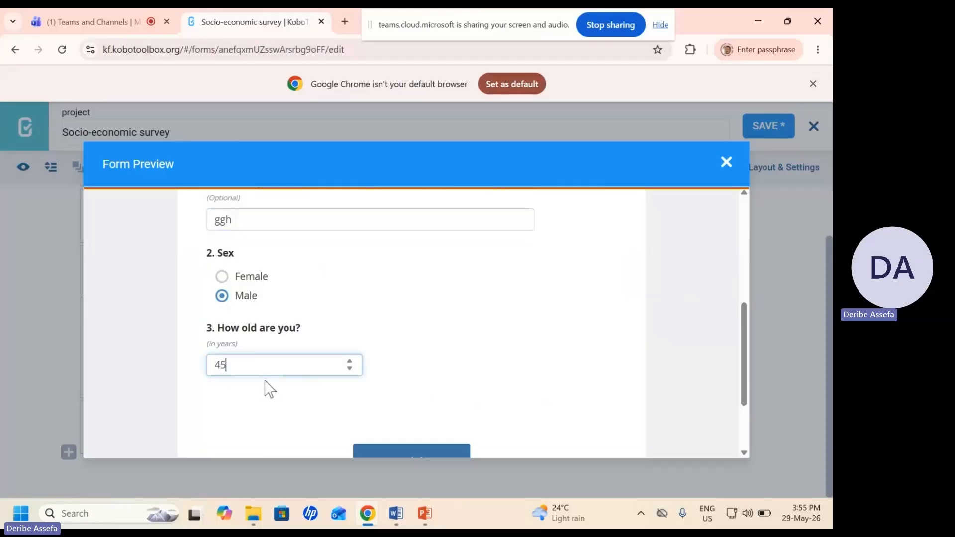
Step: Validate the test answers in the form preview and close the preview
left_click_drag(742, 334, 740, 371)
left_click(418, 356)
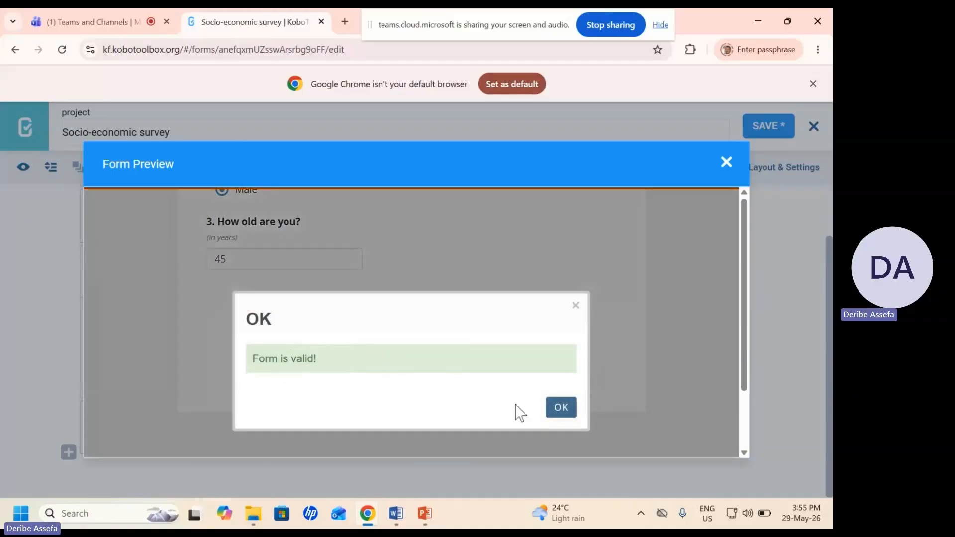
left_click(559, 414)
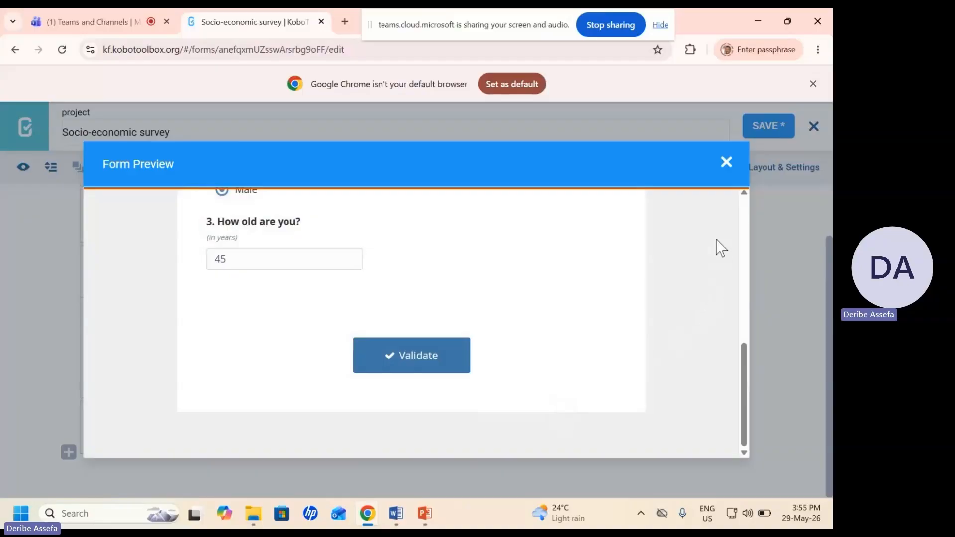
left_click(726, 163)
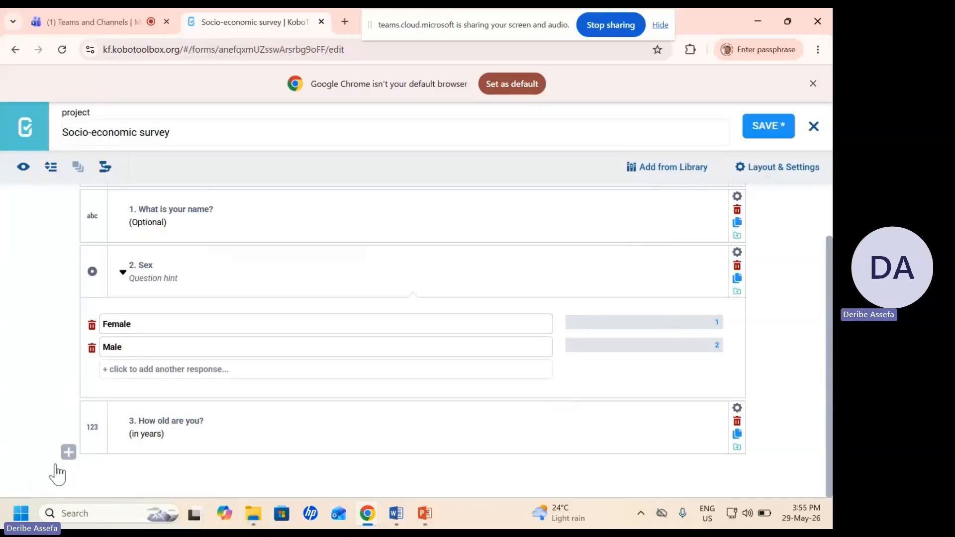
Step: Start a new question below the age question and copy "How many people are in this household?" from the Word document
left_click(68, 452)
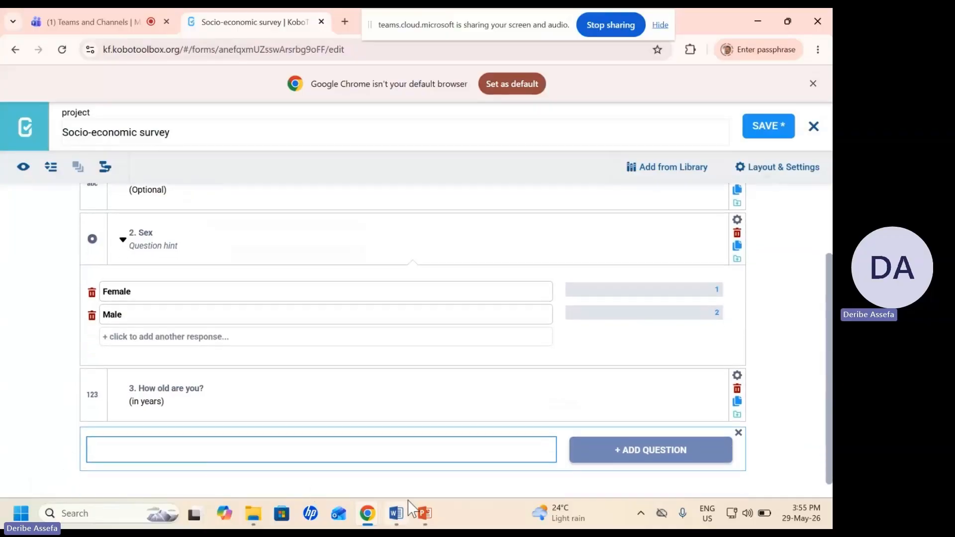
mouse_move(401, 517)
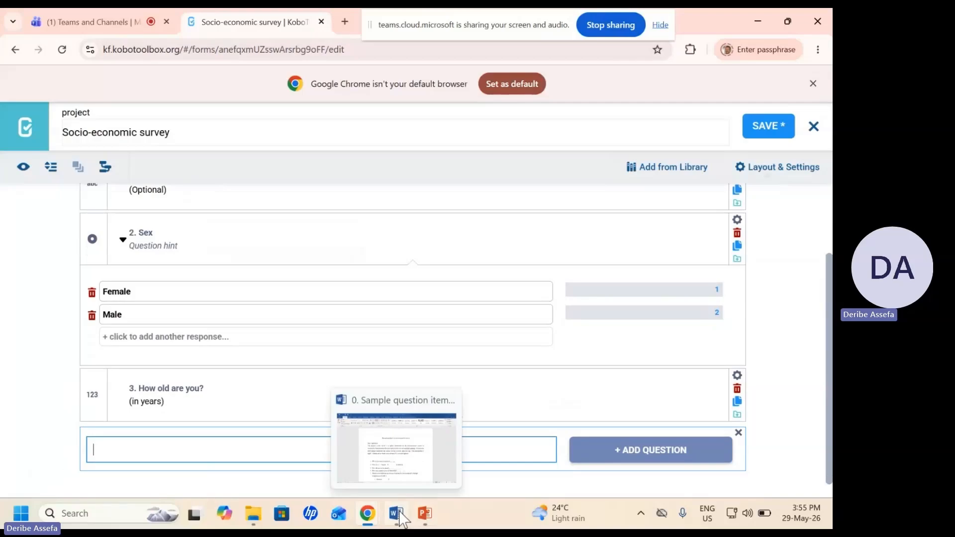
left_click(401, 461)
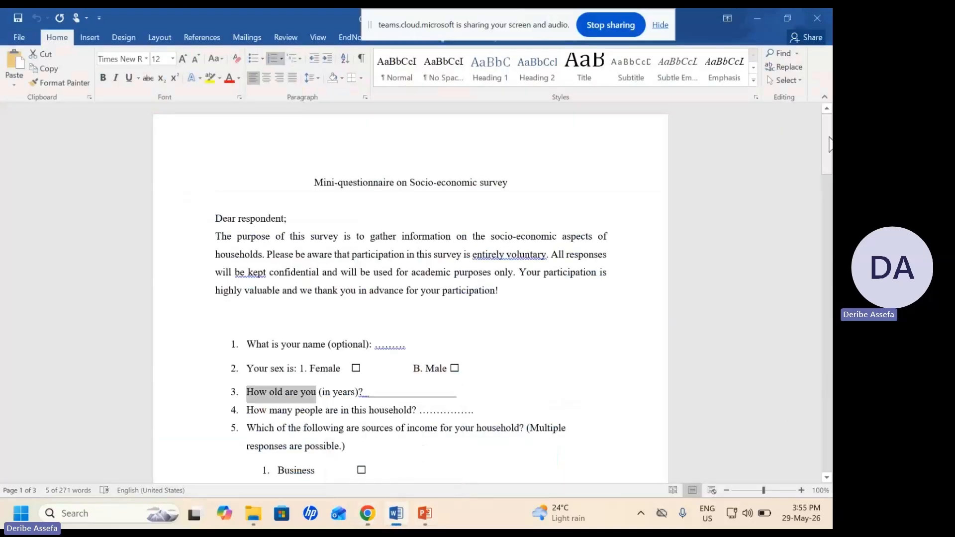
left_click_drag(828, 141, 829, 177)
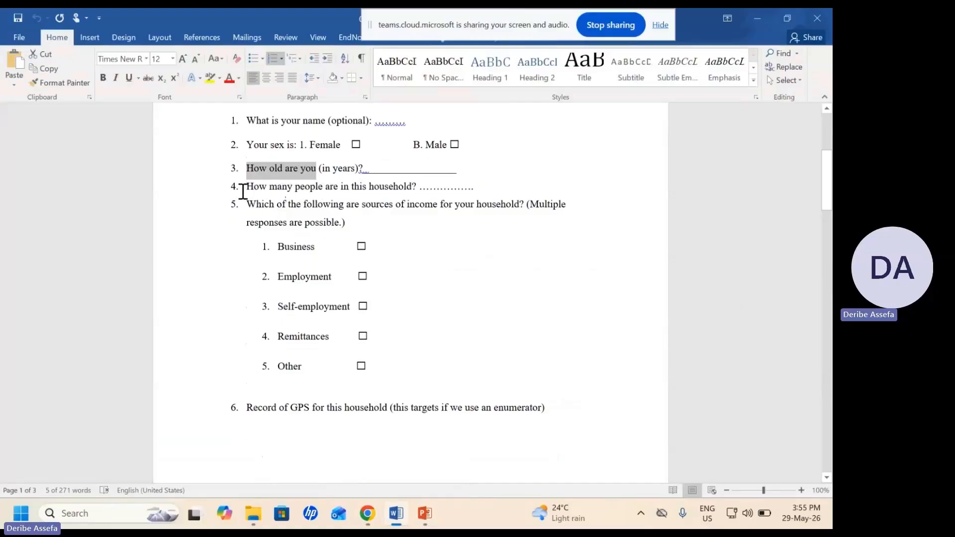
left_click_drag(225, 189, 416, 187)
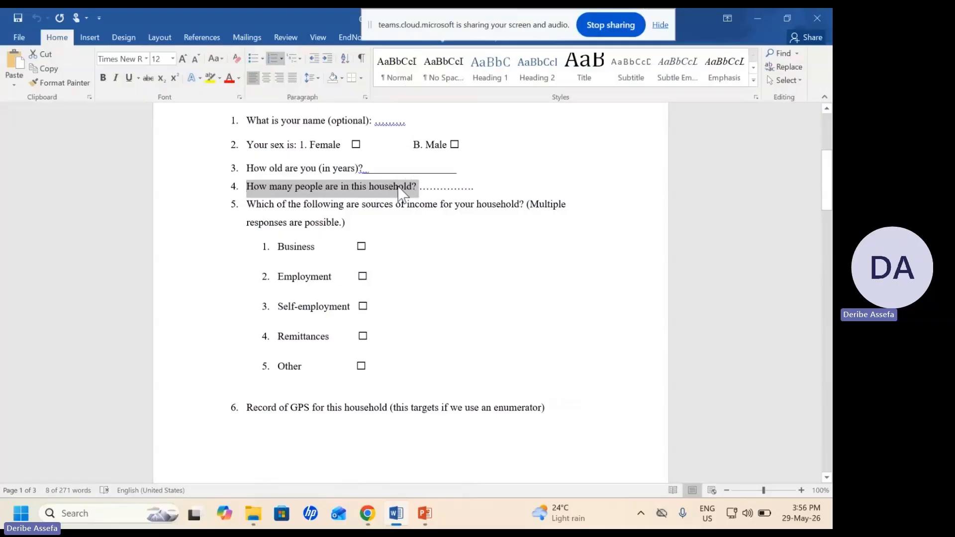
right_click(403, 193)
left_click(426, 210)
Step: Return to KoboToolbox, paste "4. How many people are in this household?" as the new question and add it as a Number question
mouse_move(366, 518)
left_click(277, 458)
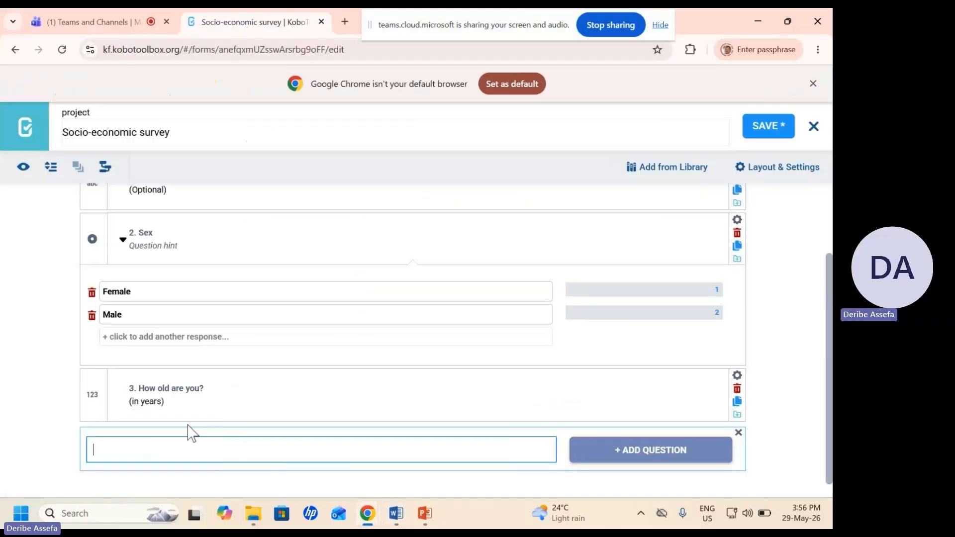
key("ctrl+v")
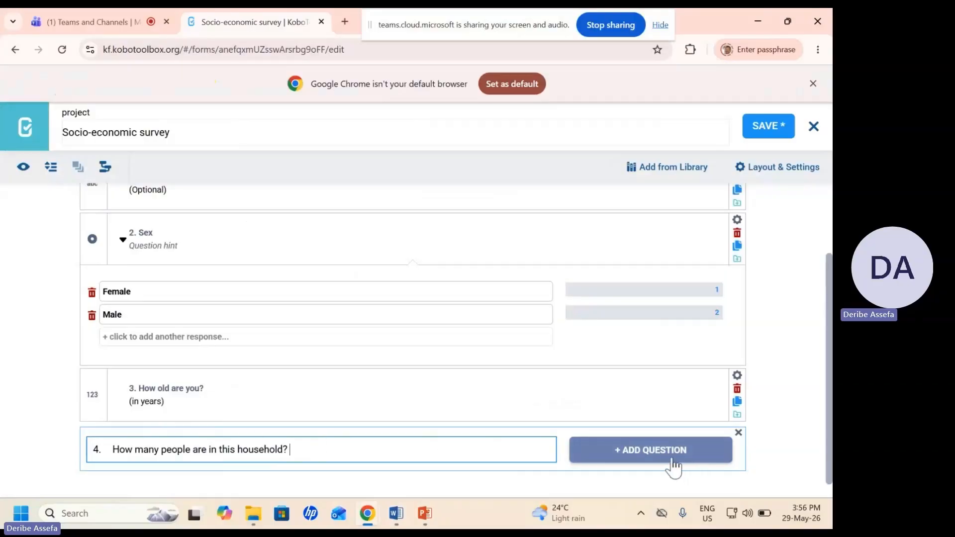
left_click(629, 458)
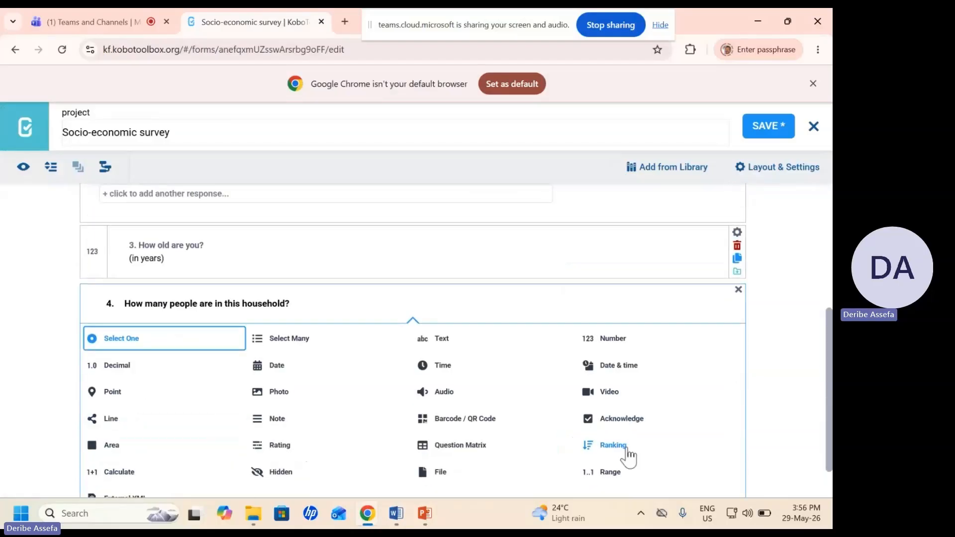
left_click(613, 341)
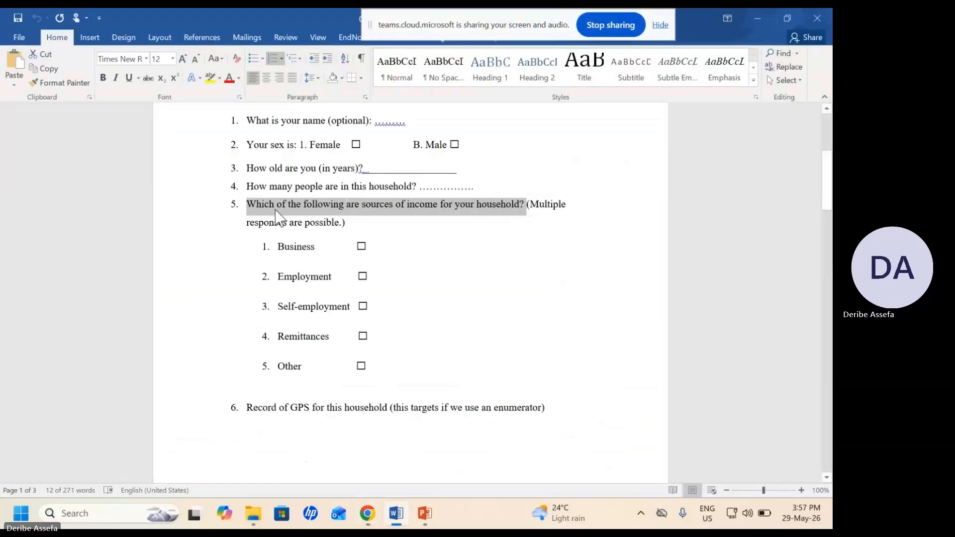
Step: Copy "5. Which of the following are sources of income for your household?" from Word into a new KoboToolbox question and add it as Select Many
left_click(266, 211)
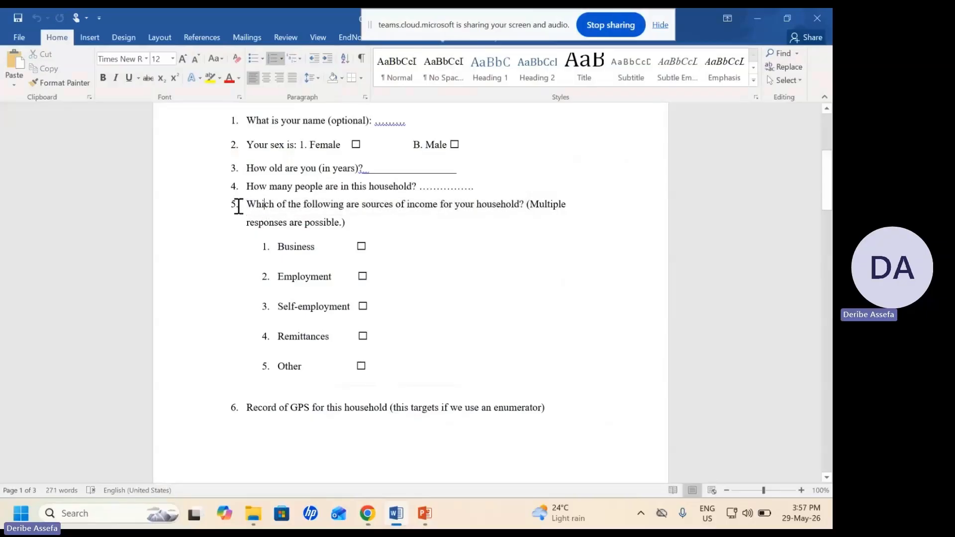
left_click_drag(225, 205, 528, 204)
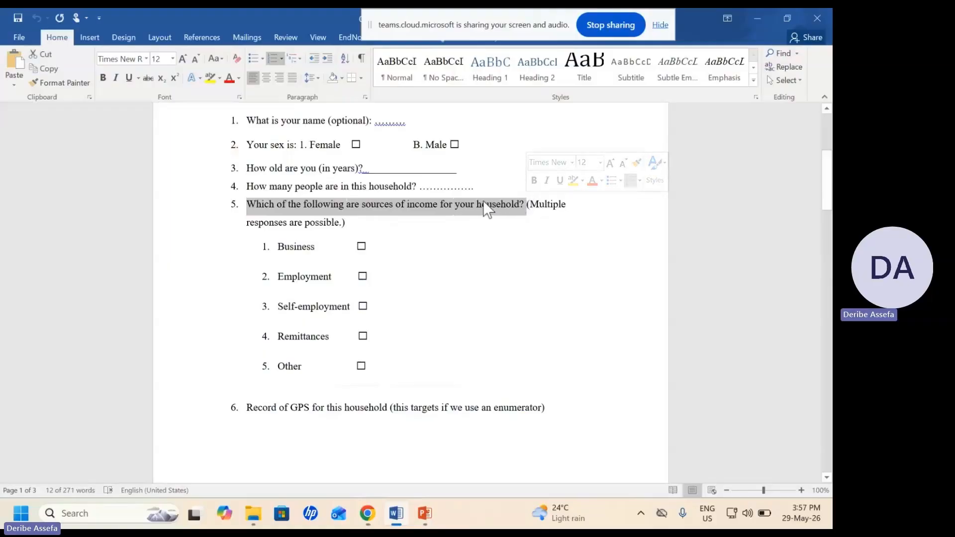
right_click(484, 202)
left_click(500, 224)
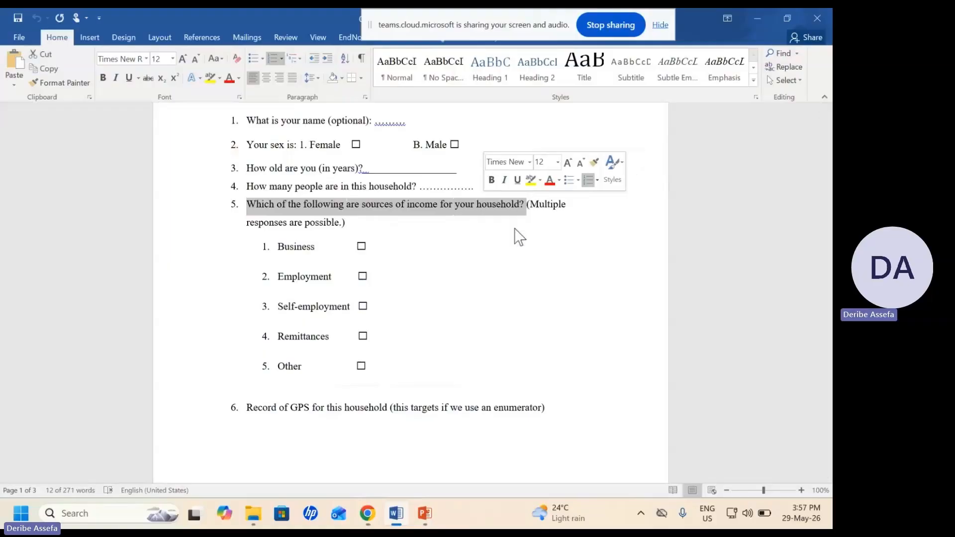
left_click(367, 516)
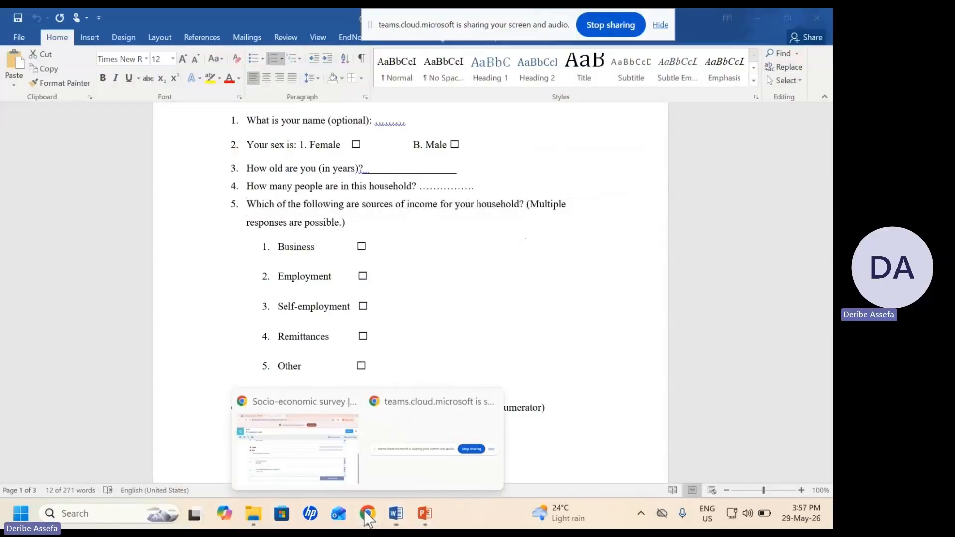
left_click(295, 465)
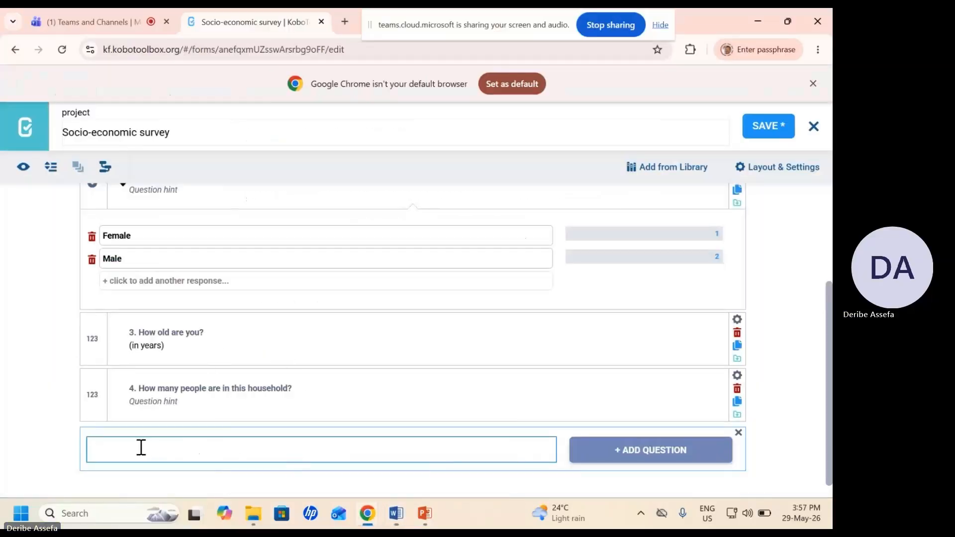
key("ctrl+v")
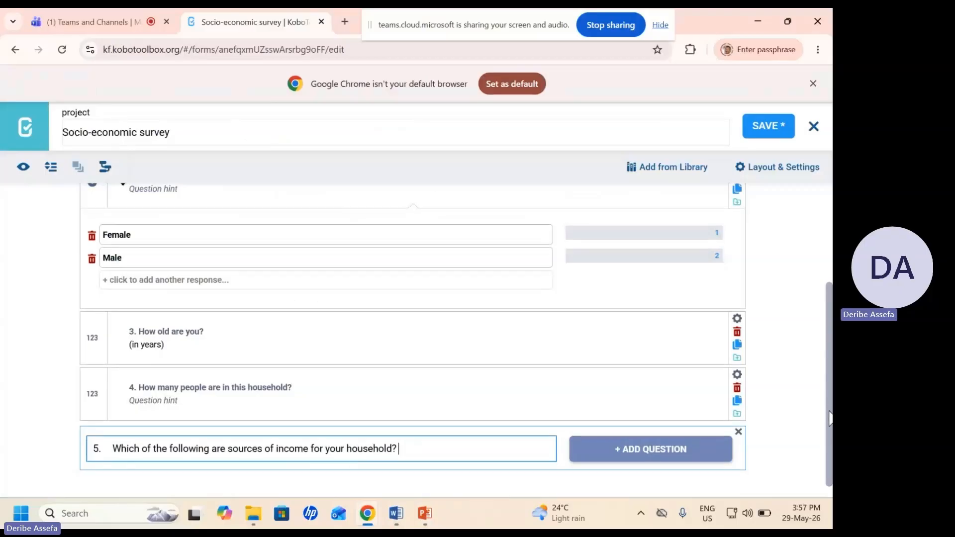
scroll(829, 415, "down", 1)
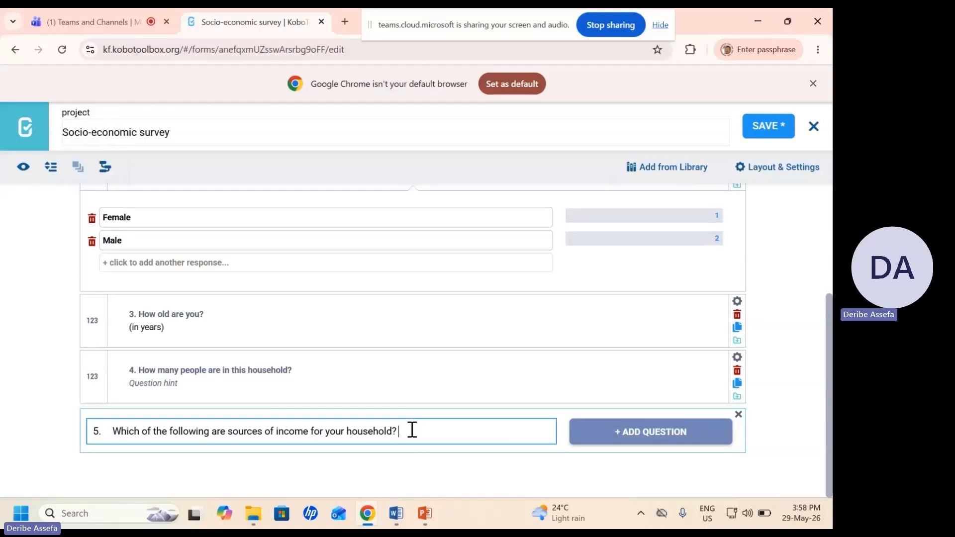
left_click(662, 440)
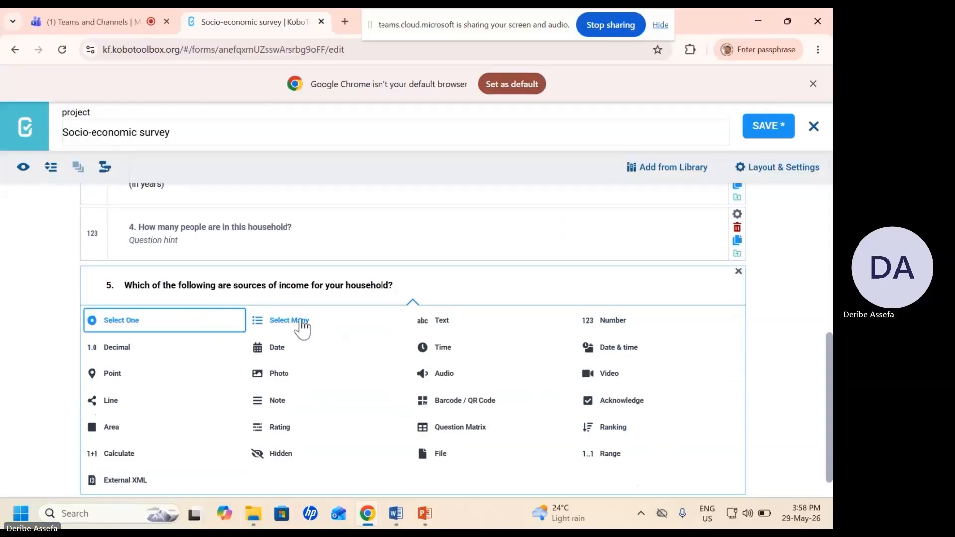
Step: Copy "Business" from the Word document and paste it in KoboToolbox as question 5's first response option, without its list number
key("alt+Tab")
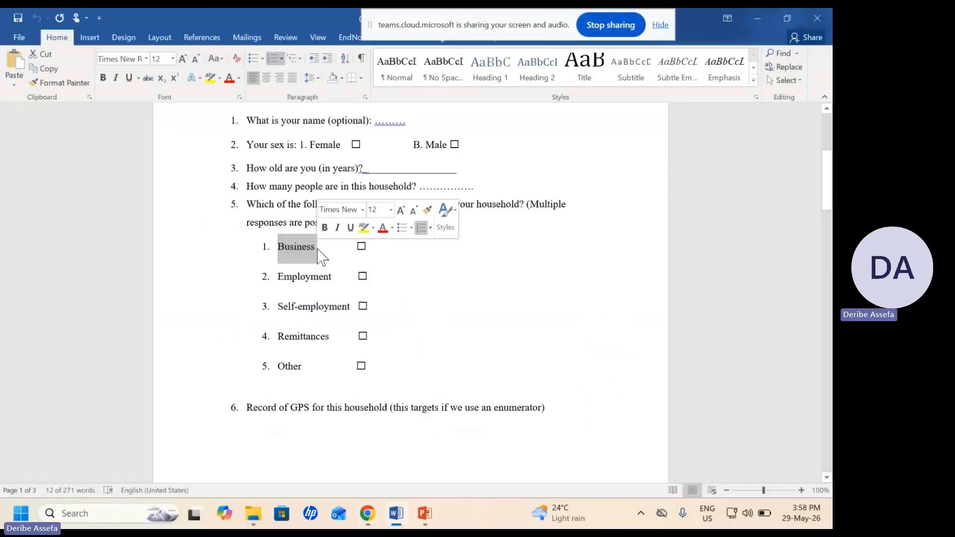
right_click(314, 249)
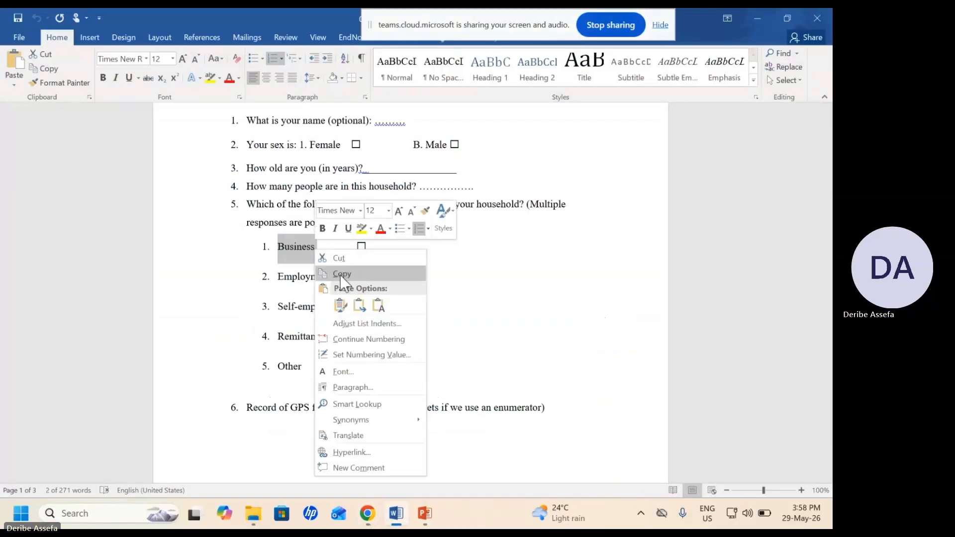
left_click(339, 275)
mouse_move(374, 522)
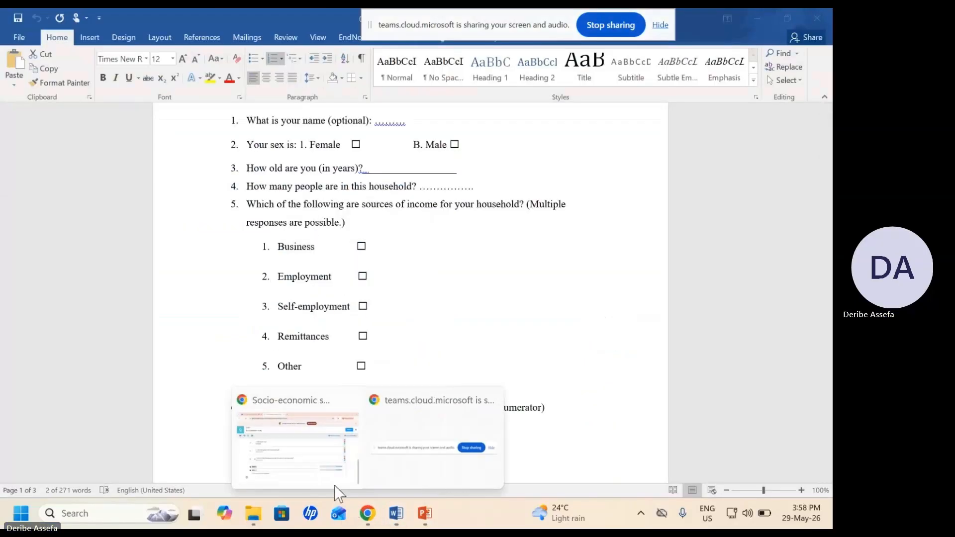
left_click(309, 473)
key("ctrl+v")
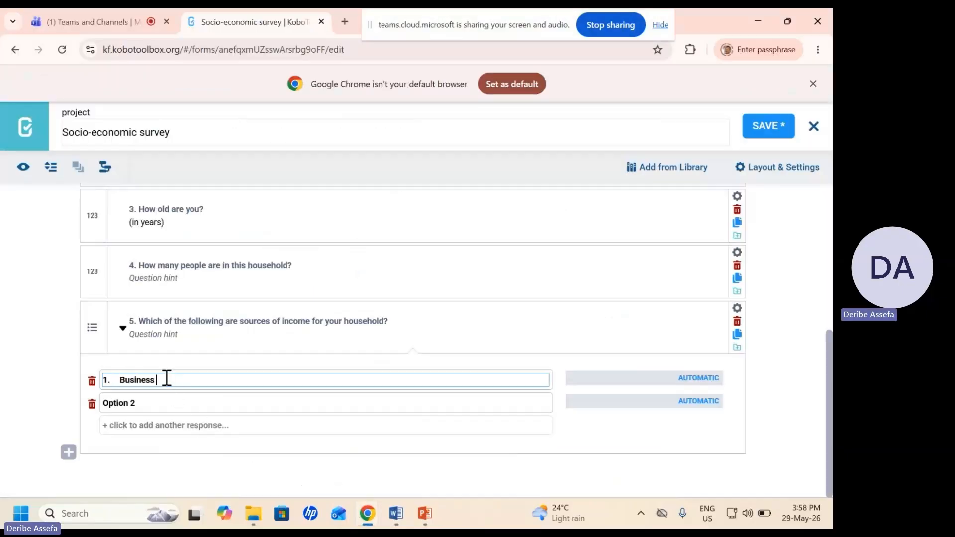
left_click(121, 380)
key("BackSpace")
key("BackSpace")
key("BackSpace")
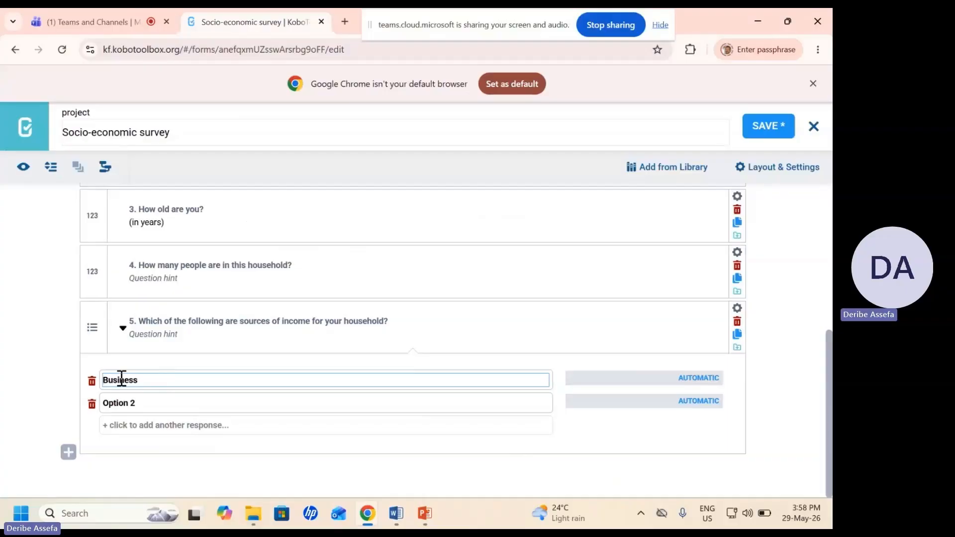
Step: Rename the second response option of question 5 to "Employment", correcting its spelling
left_click_drag(143, 404, 108, 408)
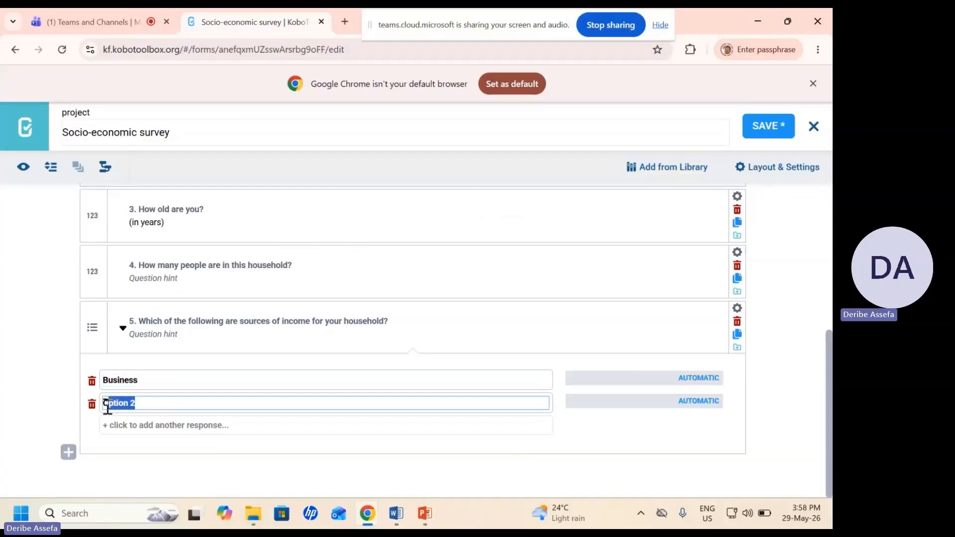
type("Employement")
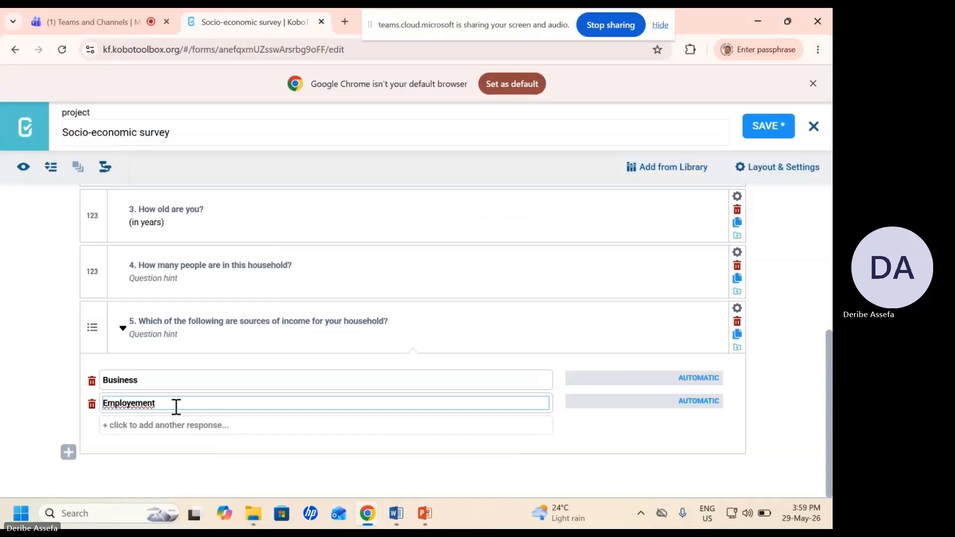
right_click(134, 404)
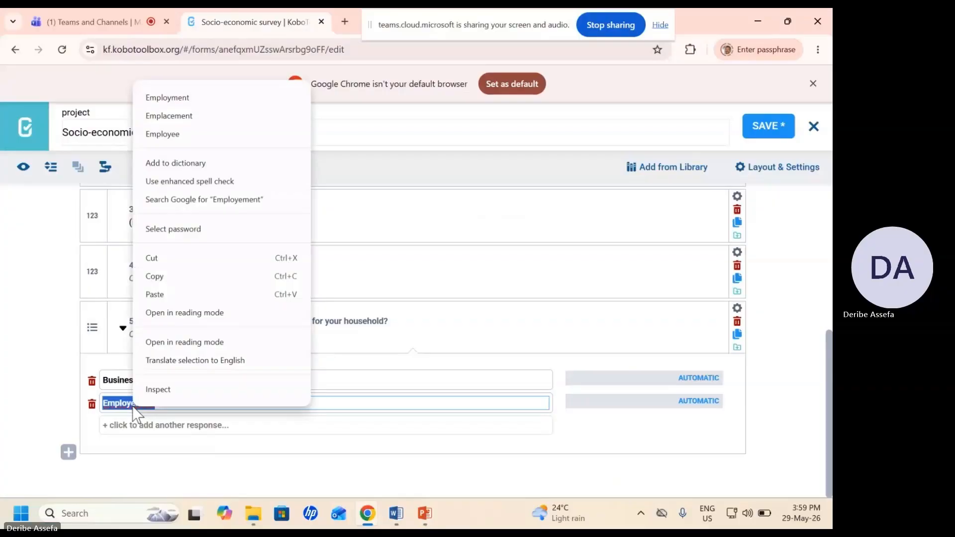
left_click(167, 98)
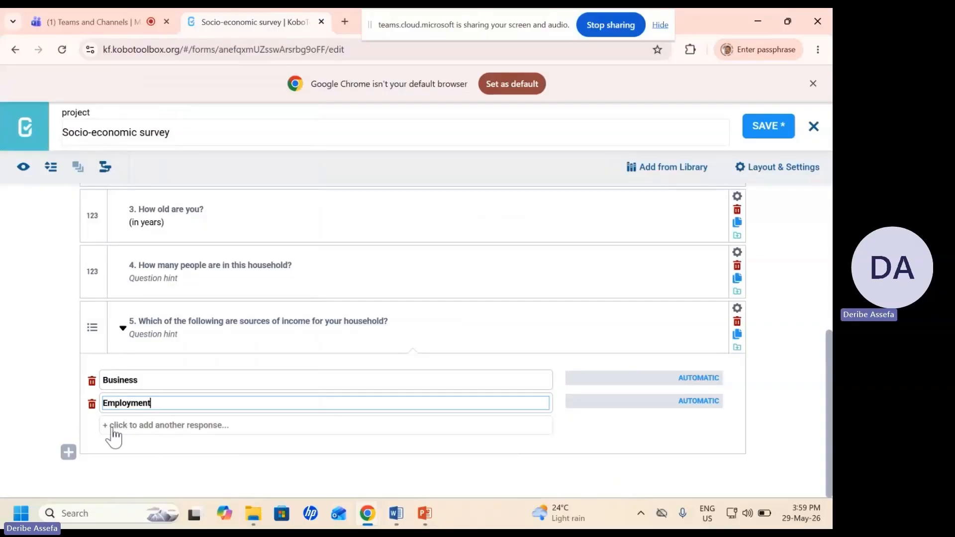
Step: Add "Self-employment" as the third response option of question 5, without its list number
left_click(134, 425)
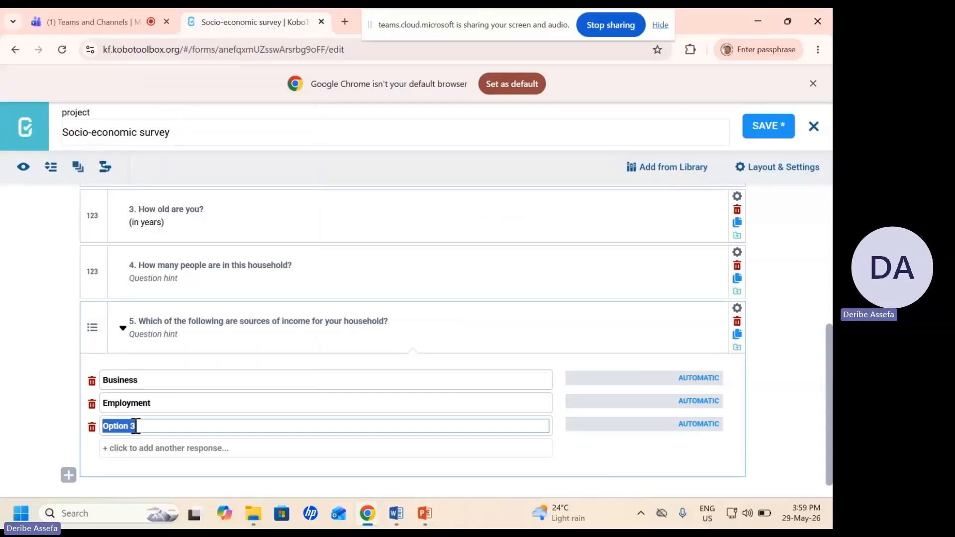
type("3.  Self-employment")
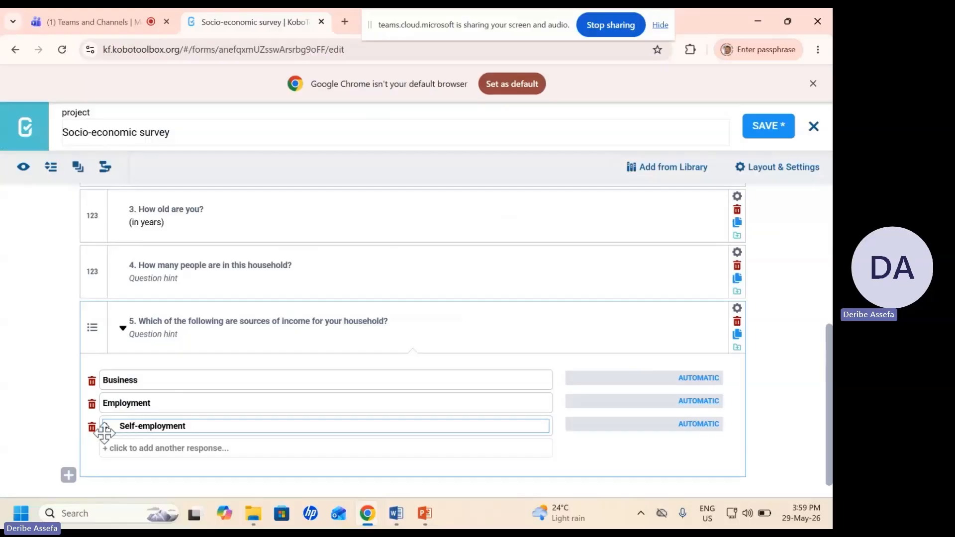
left_click(119, 426)
key("BackSpace")
key("BackSpace")
key("BackSpace")
key("BackSpace")
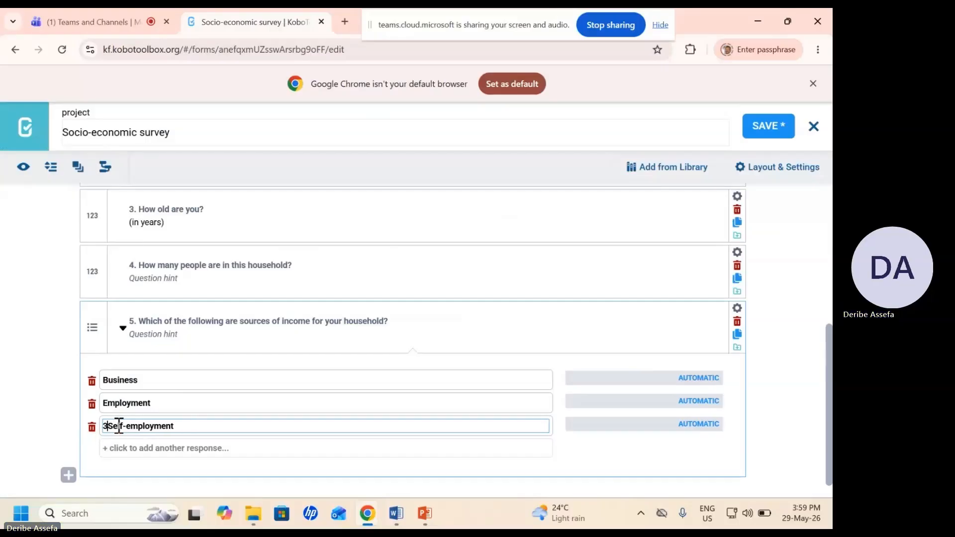
Step: Add "Remittances" and "Other" as the fourth and fifth response options of question 5
left_click(114, 449)
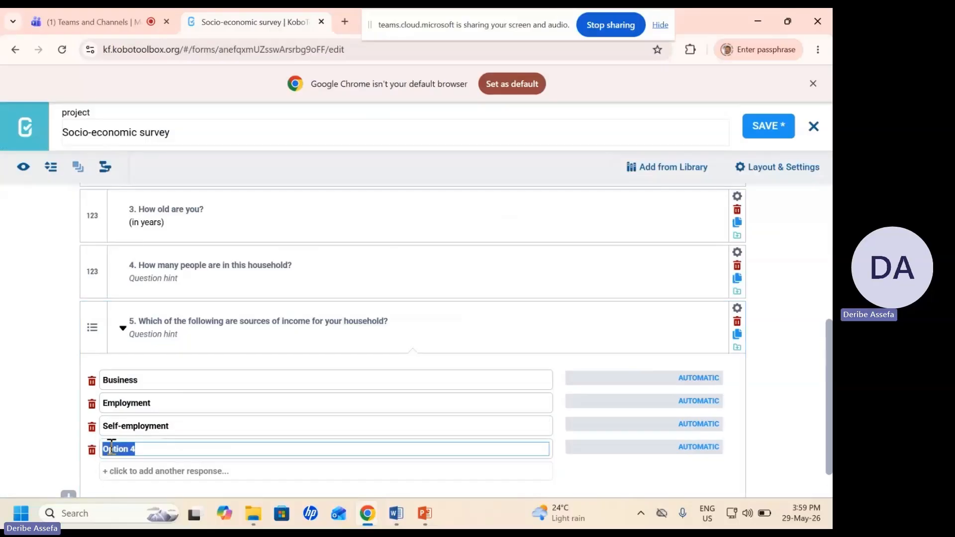
type("Remittances")
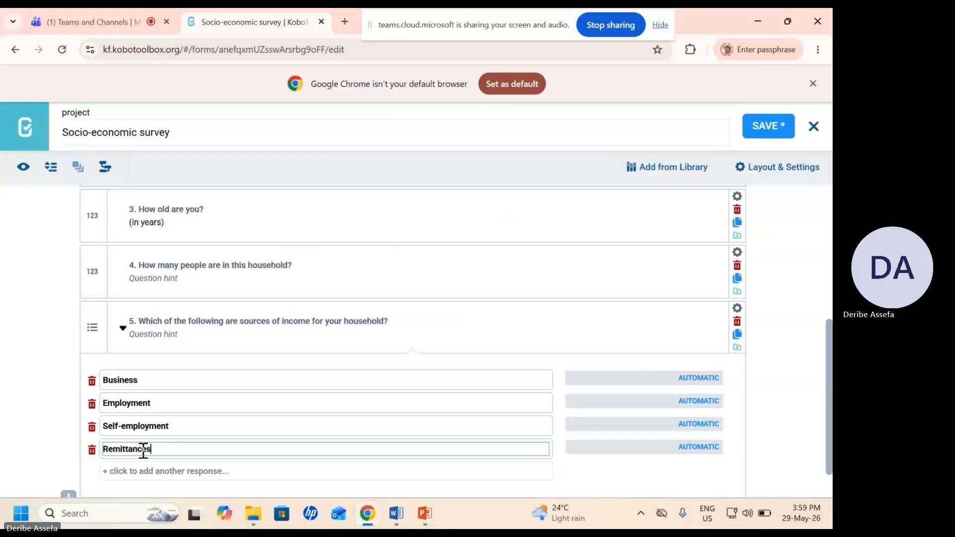
left_click(148, 425)
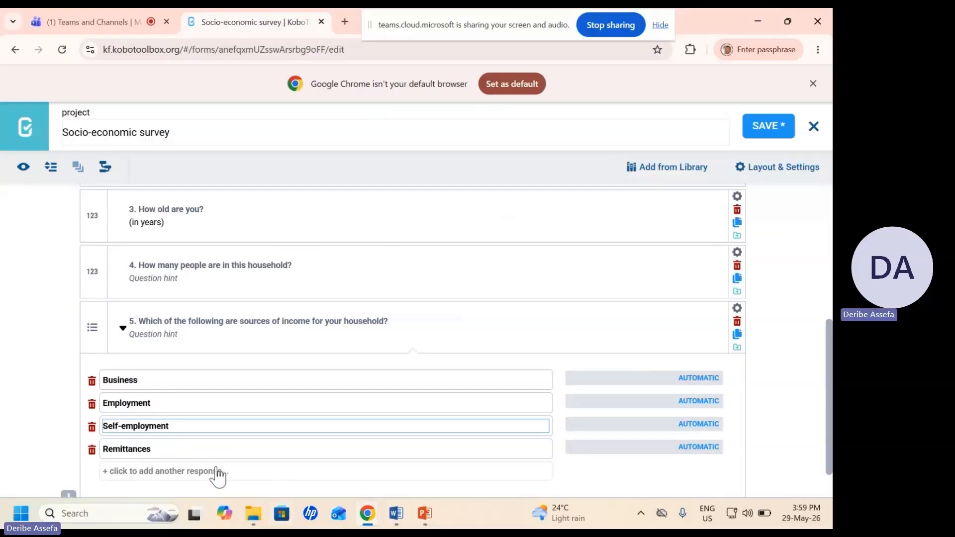
left_click(183, 472)
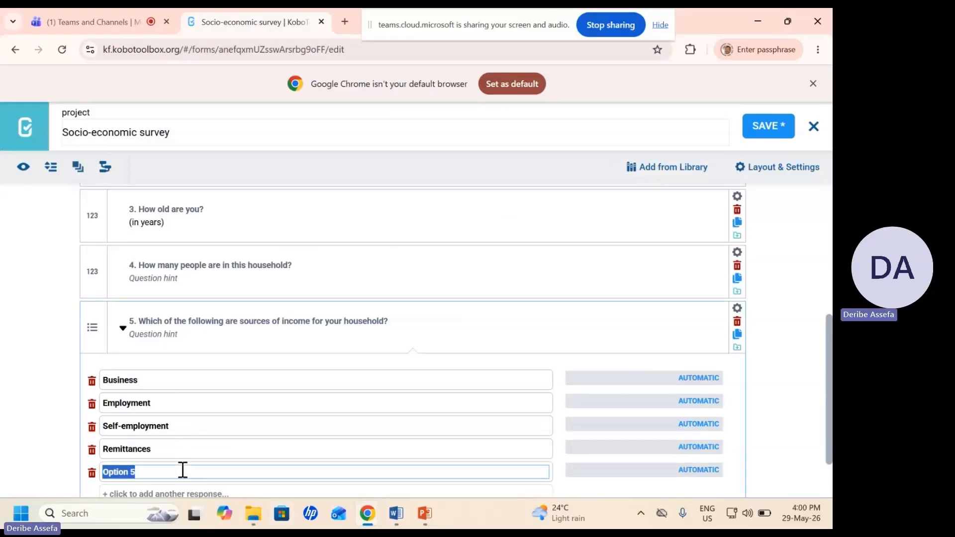
type("Other")
Step: Replace the automatic values of question 5's options with 1 for Business, 2 for Employment, 3 for Self-employment, 4 for Remittances and 5 for Other
left_click_drag(830, 347, 829, 373)
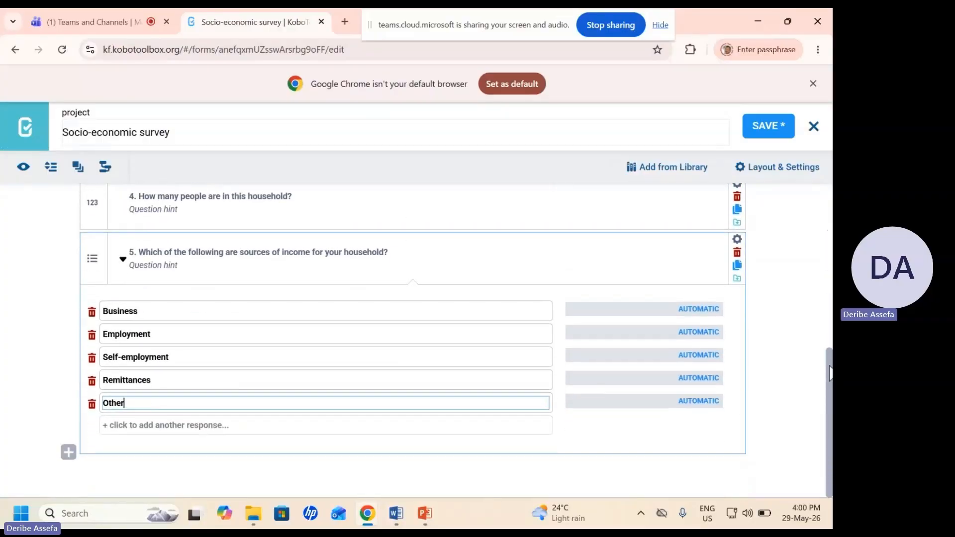
left_click_drag(682, 313, 717, 313)
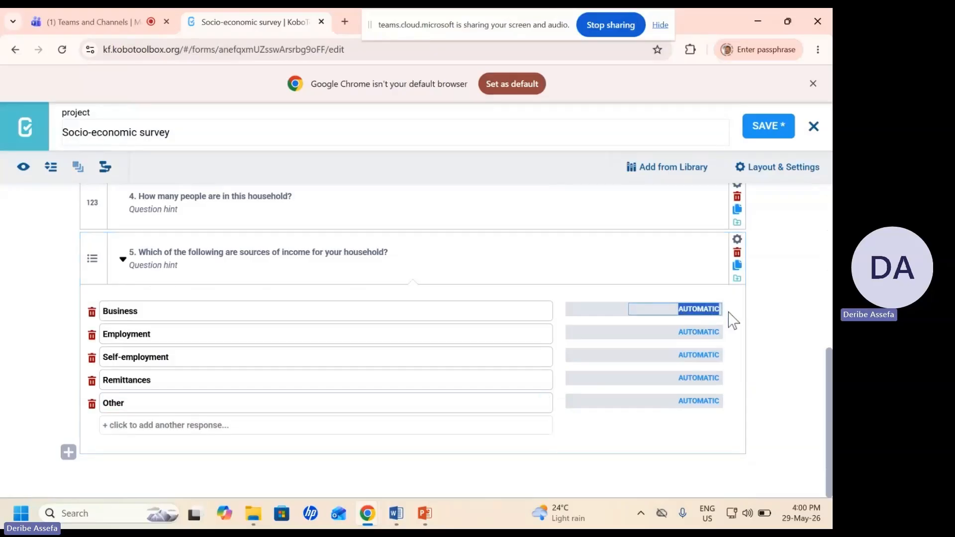
type("1")
left_click(708, 331)
type("2")
left_click_drag(676, 335, 740, 345)
type("2")
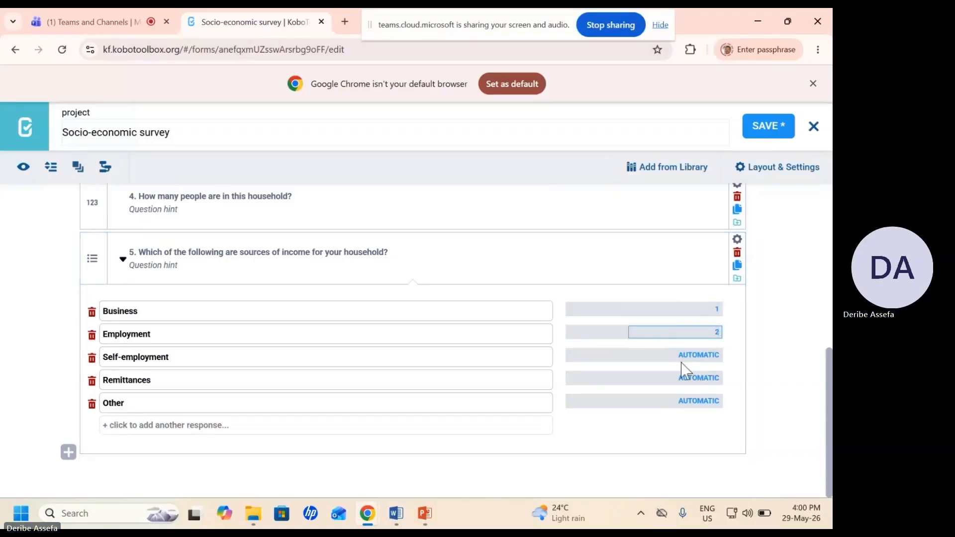
double_click(695, 359)
type("3")
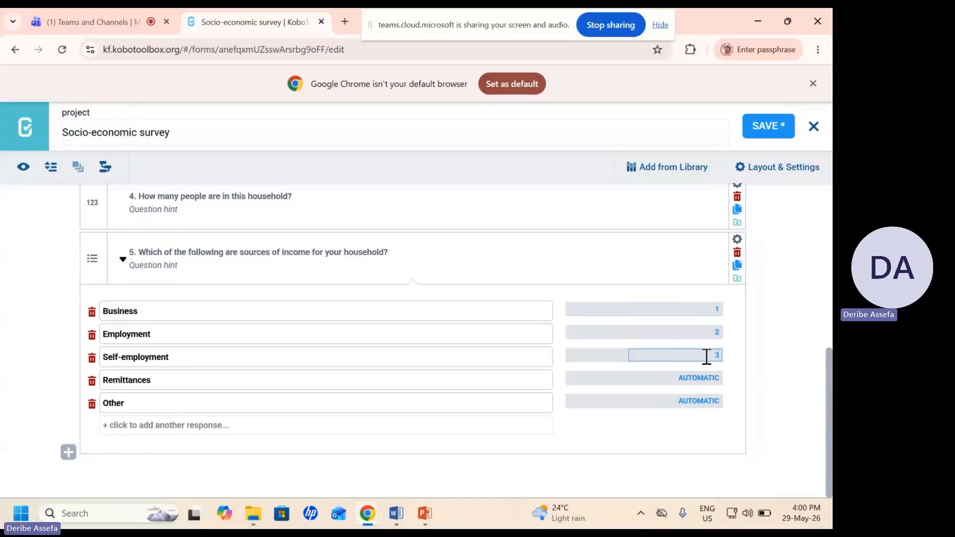
double_click(704, 376)
type("4")
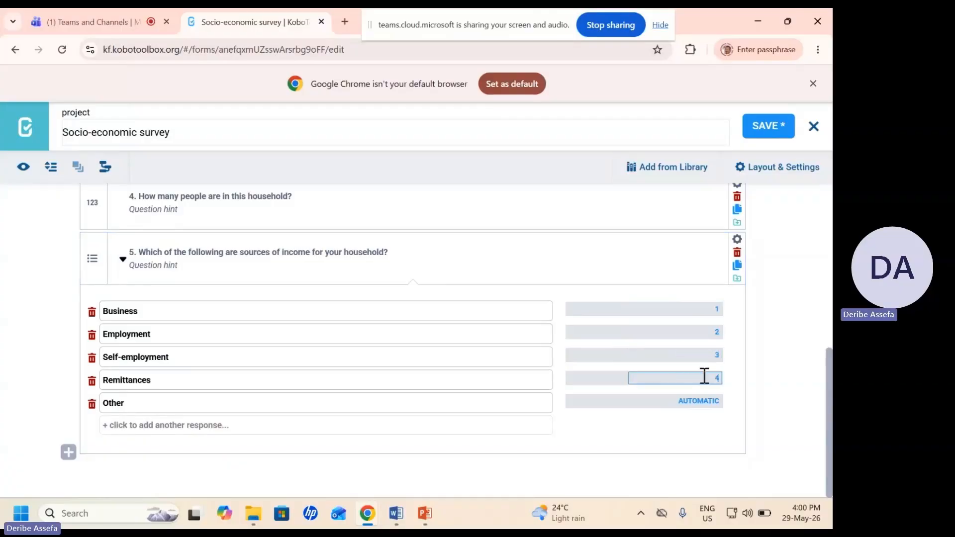
double_click(697, 401)
type("5")
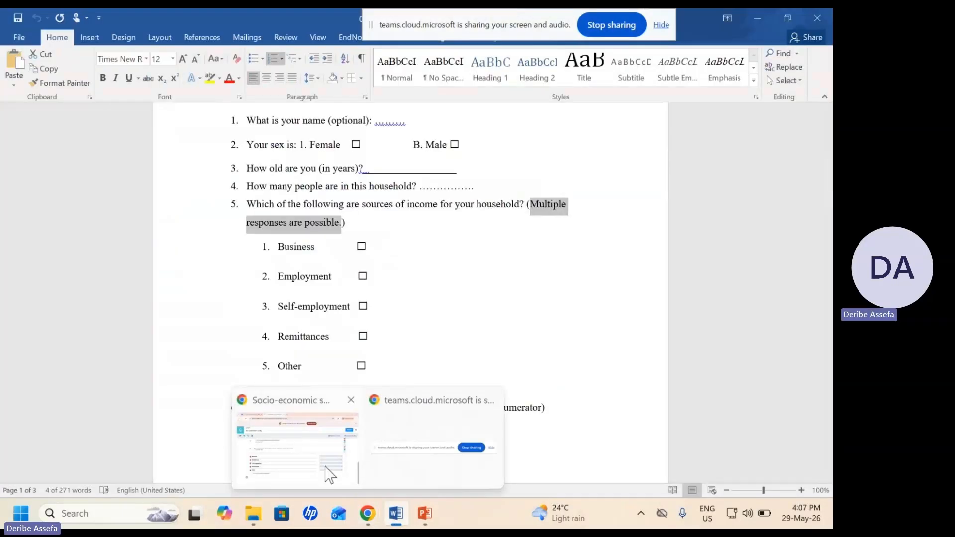
Step: Return to KoboToolbox and set question 5's hint to "(Multiple responses are possible)"
left_click(326, 471)
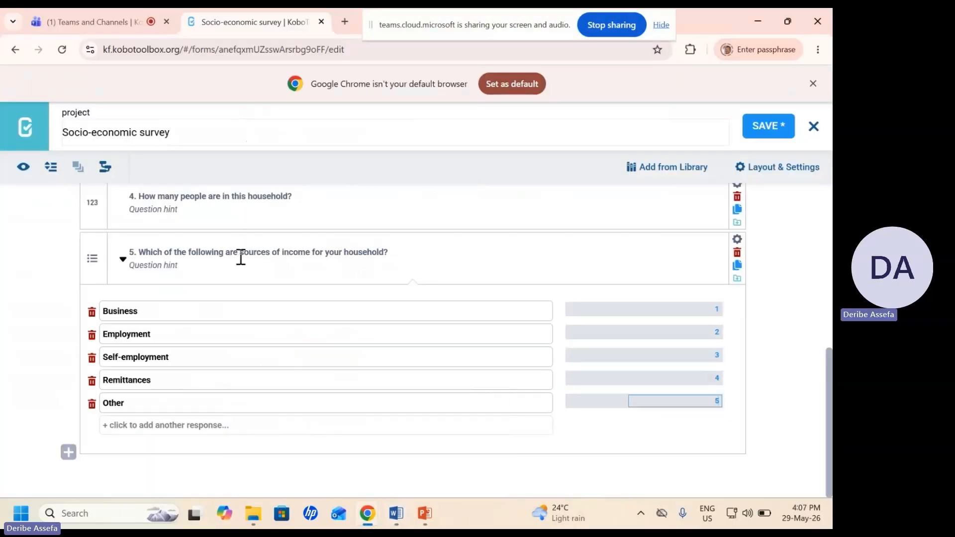
left_click(168, 265)
key("ctrl+v")
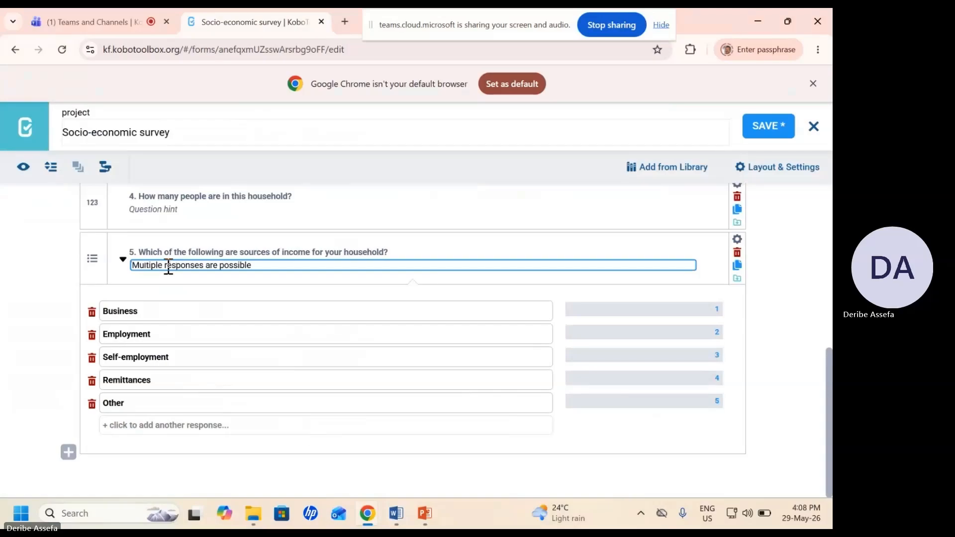
type(")")
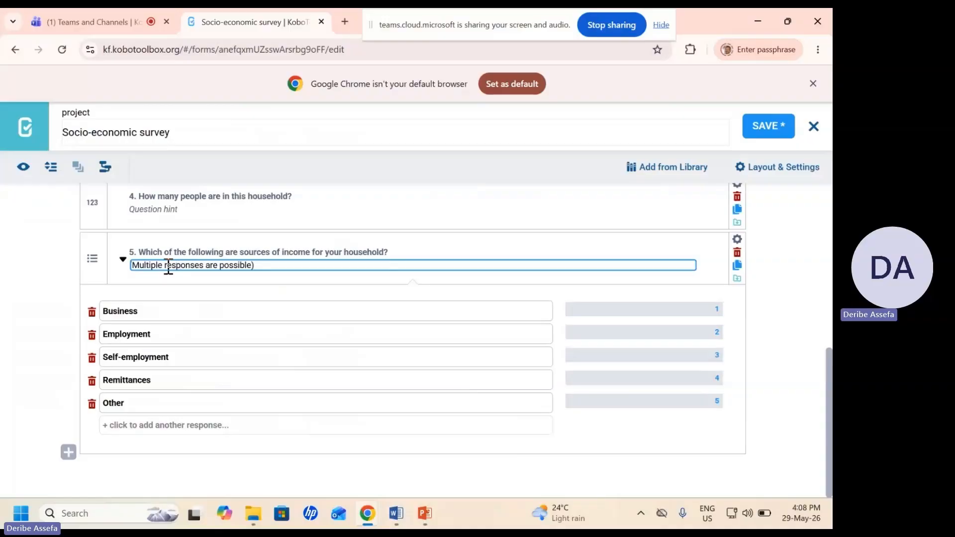
type("(")
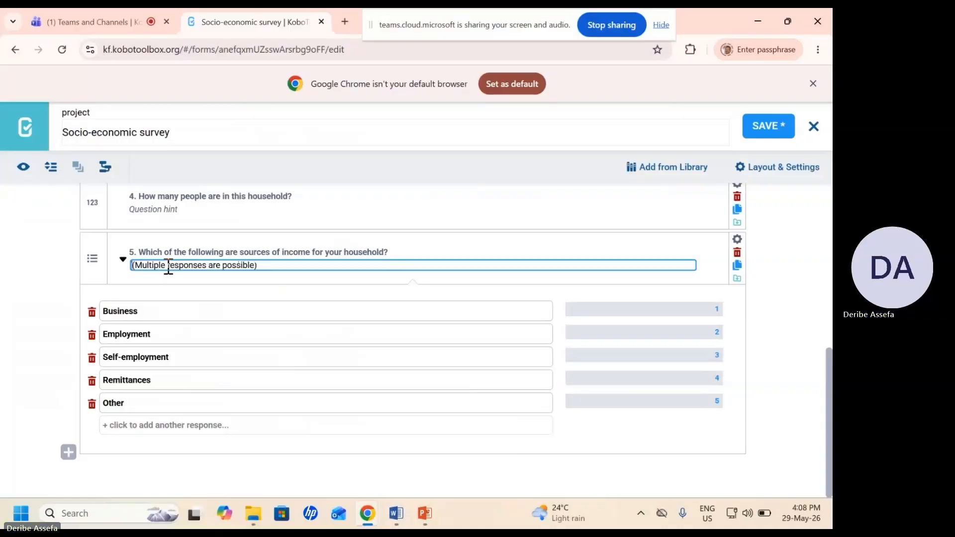
key("BackSpace")
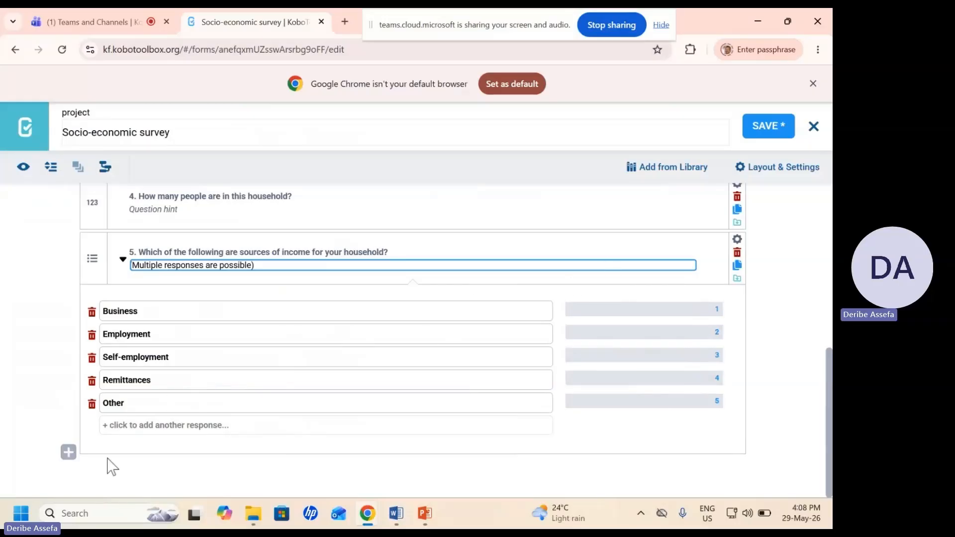
Step: Start a new question below question 5 and copy "Record of GPS for this household (this targets if we use an enumerator)" from the Word document
left_click(68, 452)
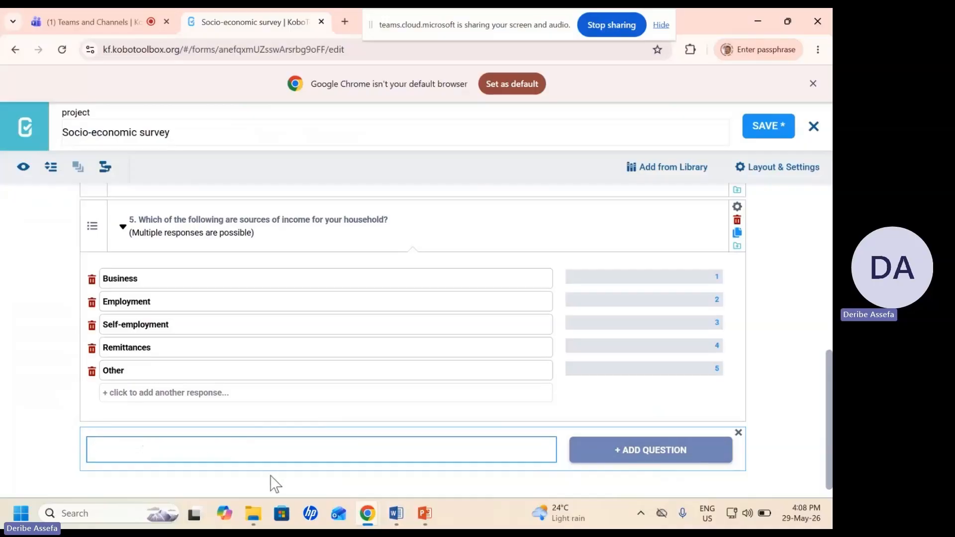
left_click(392, 522)
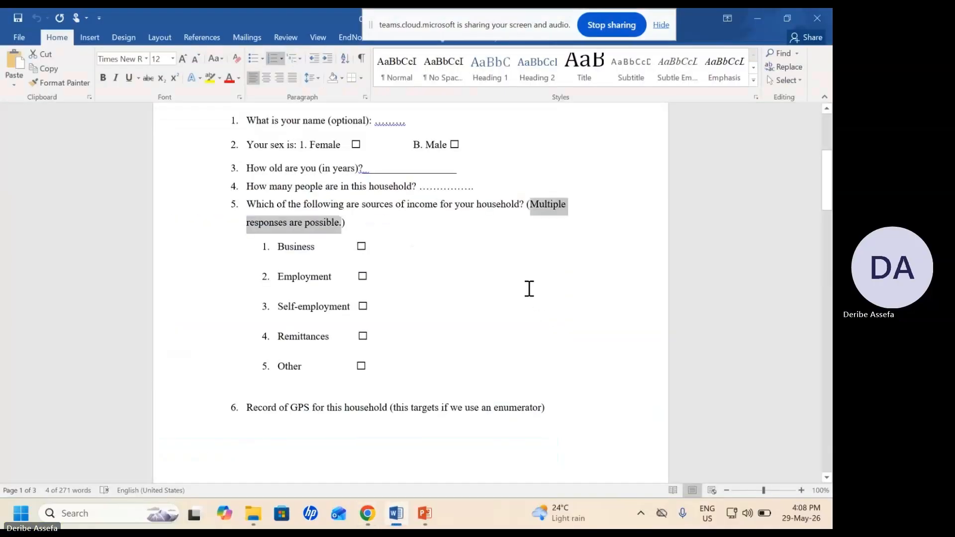
left_click_drag(250, 405, 567, 405)
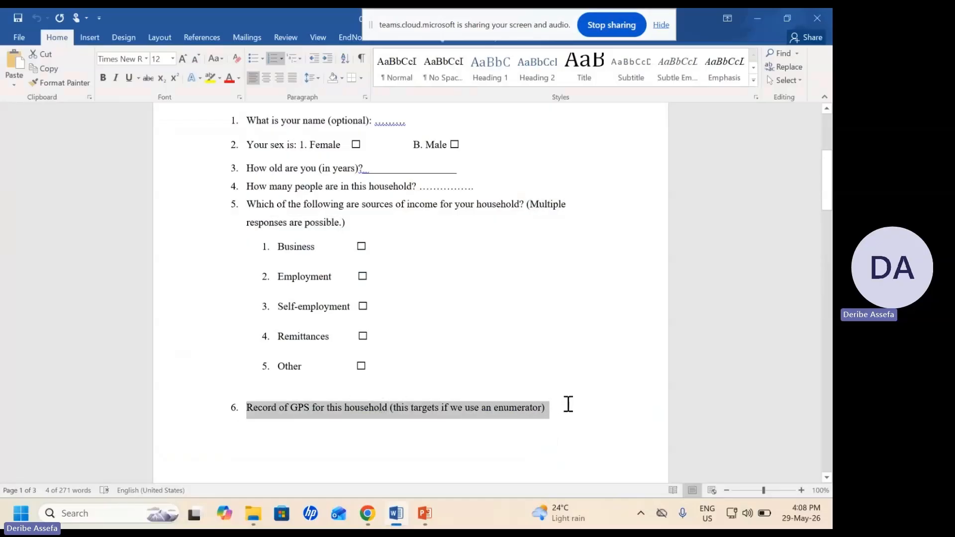
right_click(413, 415)
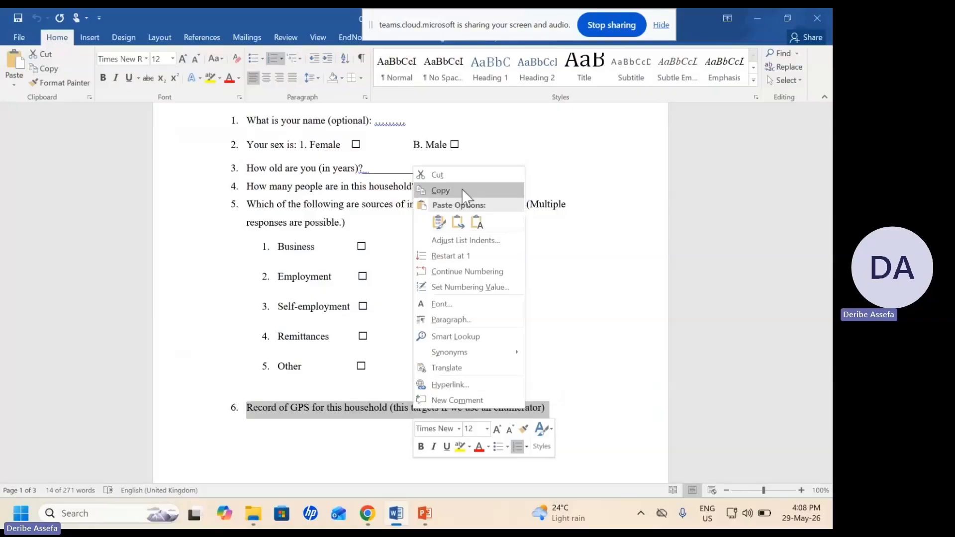
left_click(431, 190)
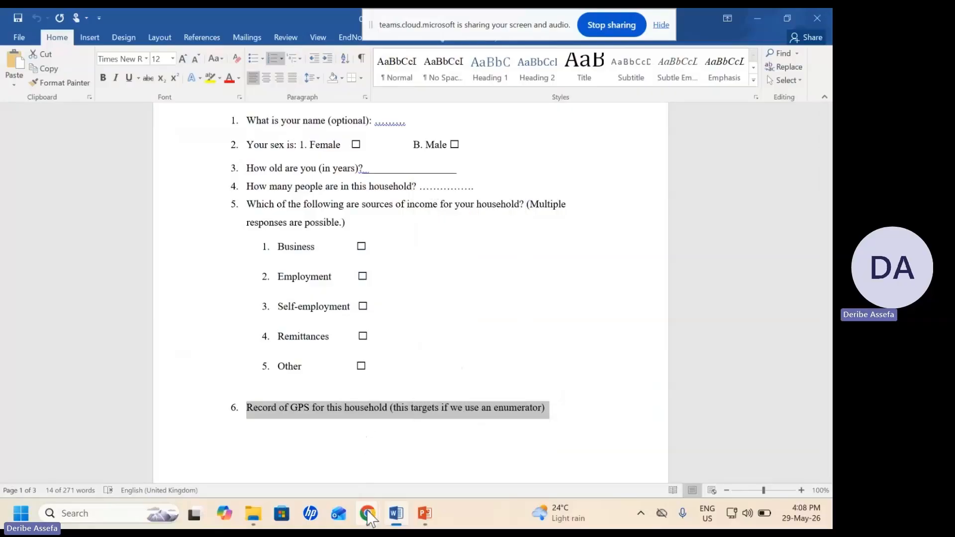
Step: Switch to KoboToolbox and add "Record of GPS for this household (this targets if we use an enumerator)" as question 6 with the Point type
mouse_move(368, 513)
left_click(290, 463)
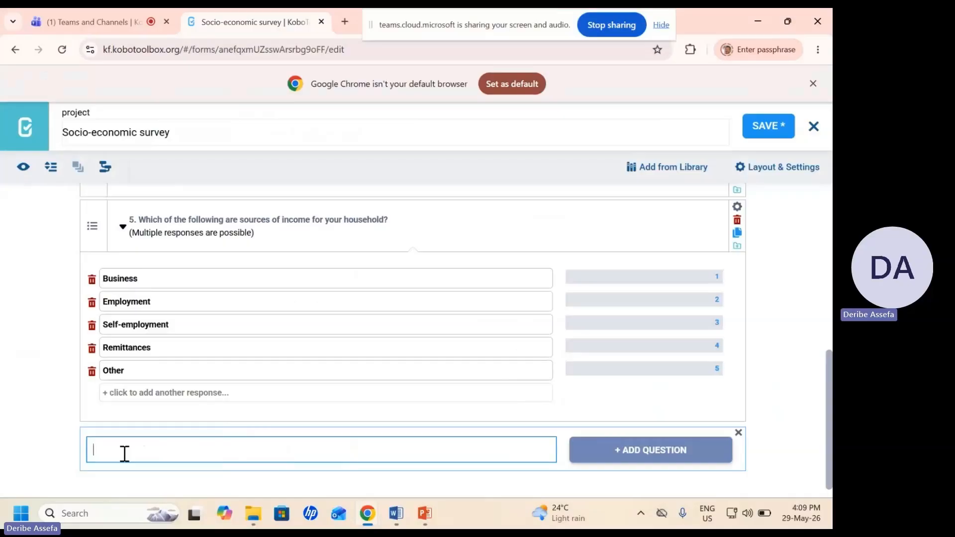
key("ctrl+v")
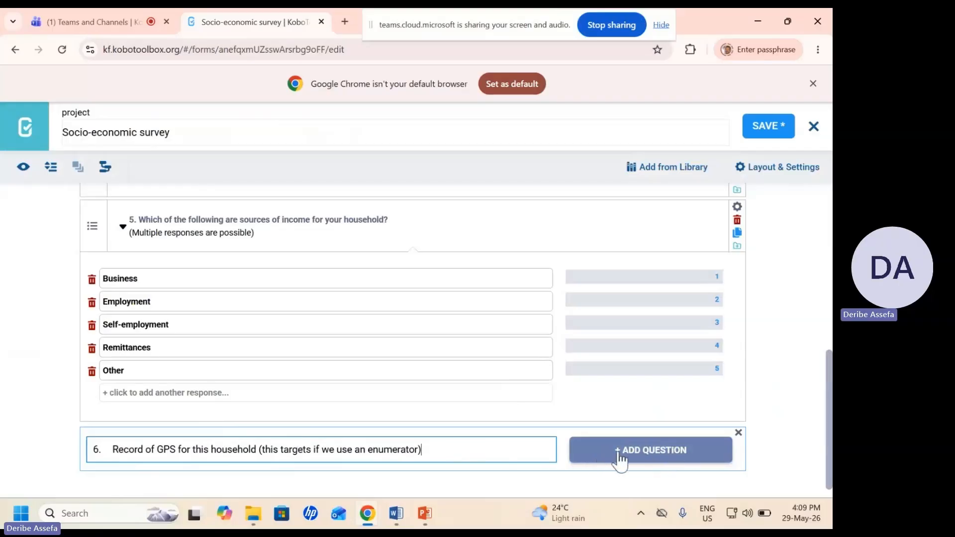
left_click(651, 456)
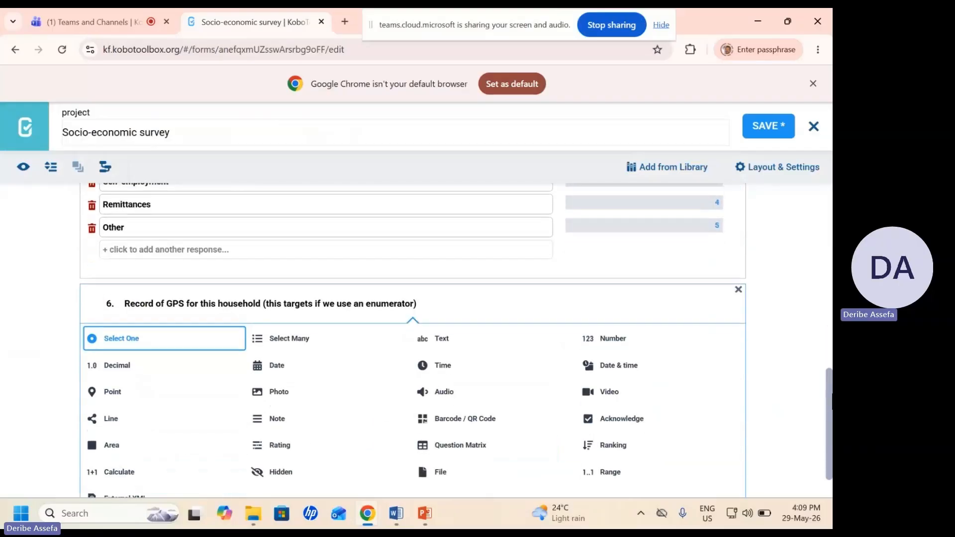
left_click_drag(830, 413, 830, 444)
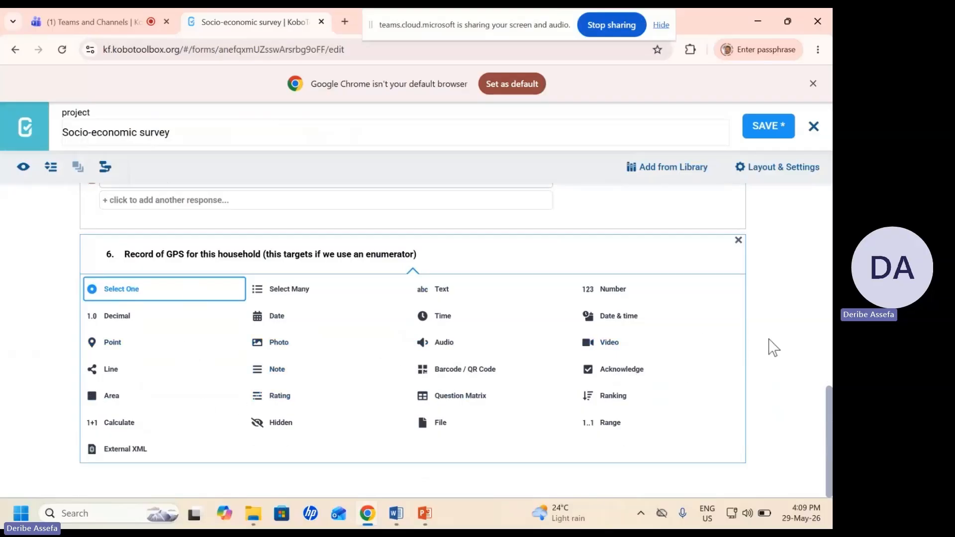
left_click(110, 343)
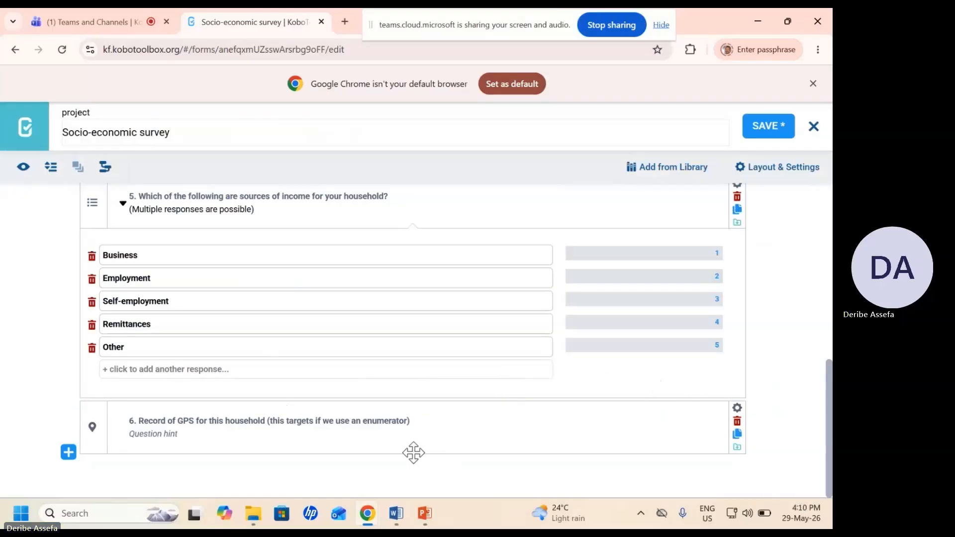
Step: Start a new question below question 6 and copy "How satisfied are you with the following five dimensions of work" from the Word document
left_click(68, 452)
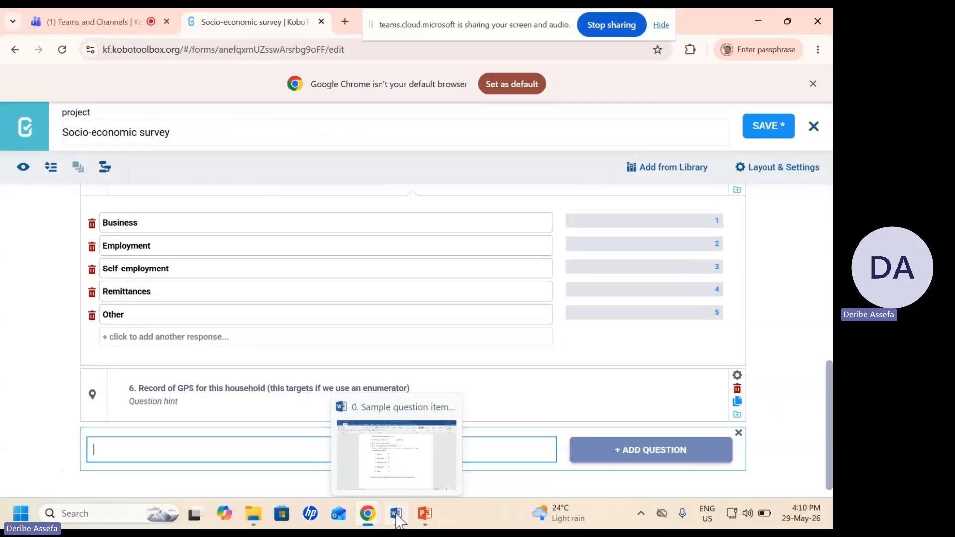
left_click(396, 514)
scroll(832, 376, "down", 10)
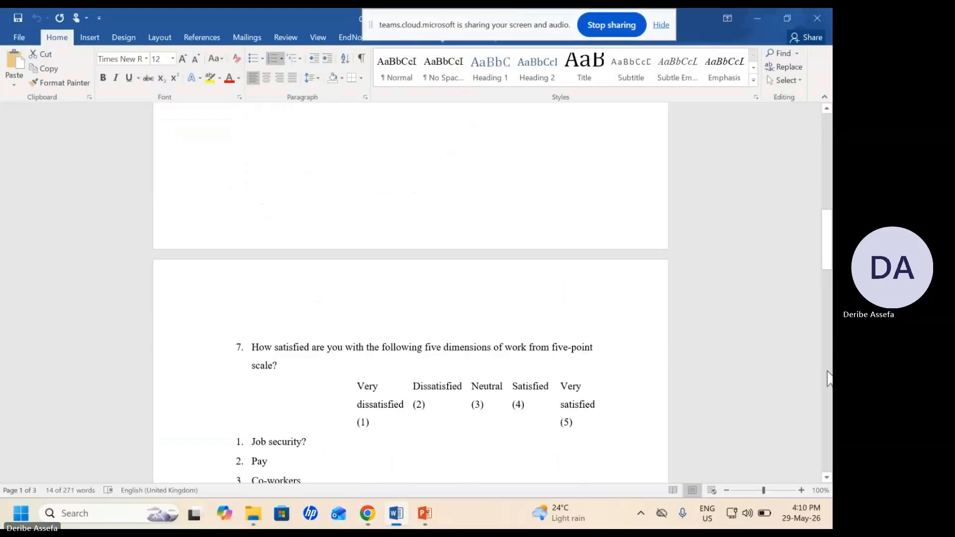
left_click(827, 479)
left_click(826, 479)
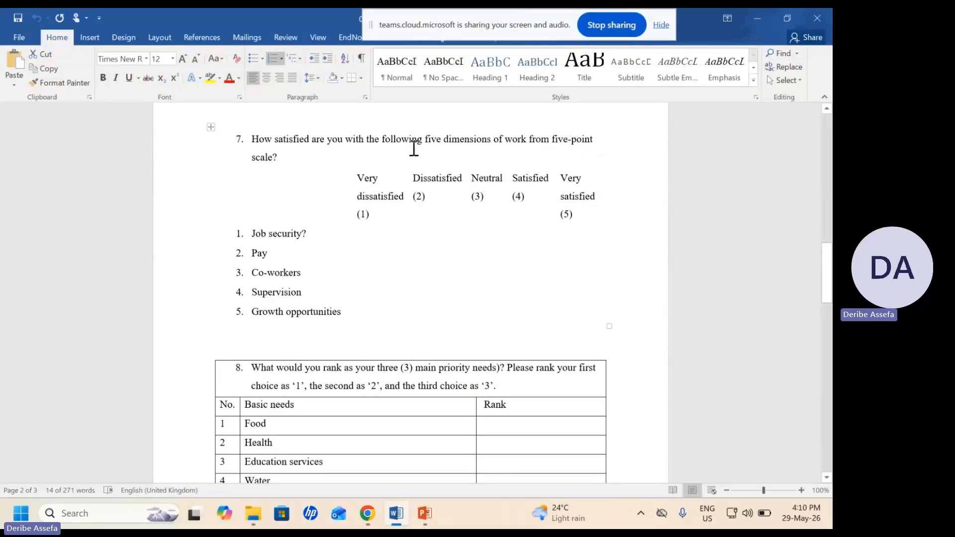
left_click_drag(254, 137, 521, 141)
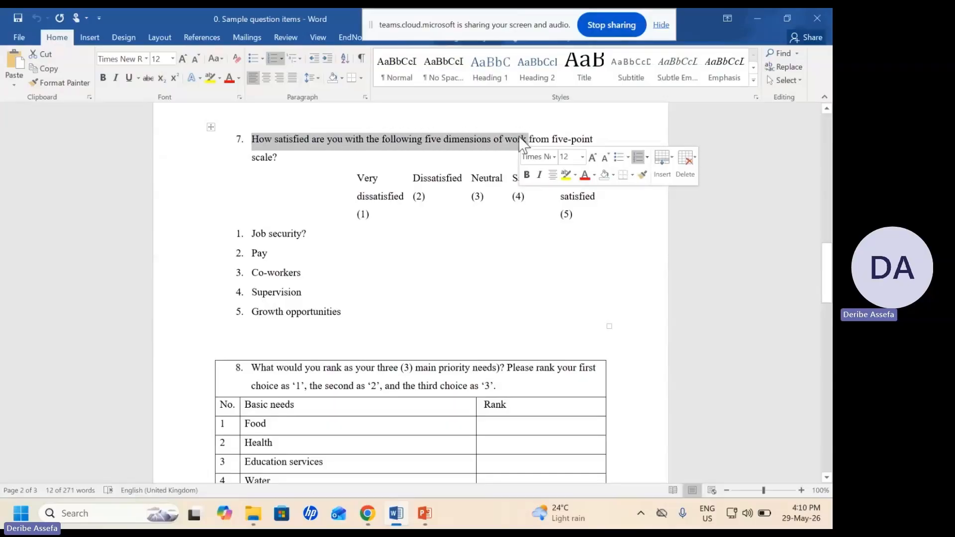
right_click(393, 140)
left_click(420, 162)
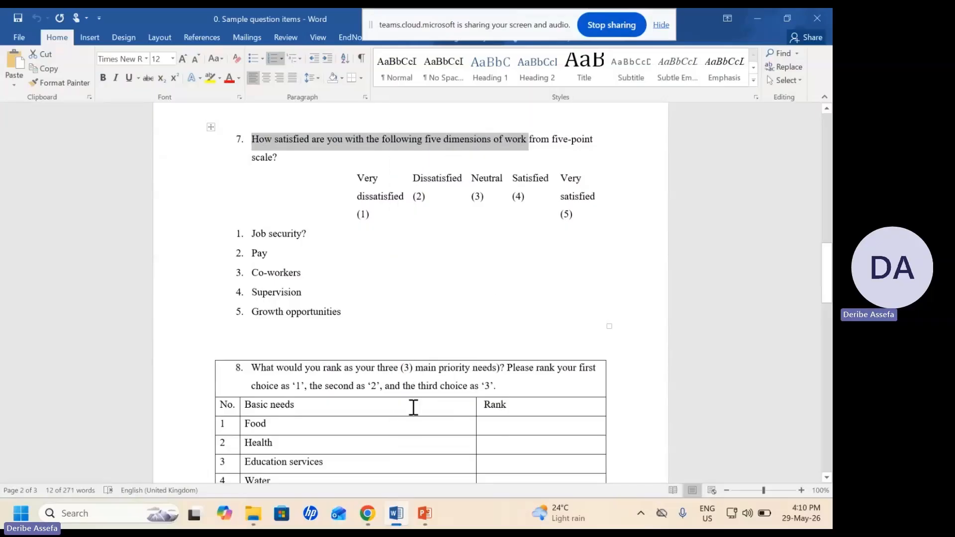
Step: Return to KoboToolbox and add question 7, "How satisfied are you with the following five dimensions of work?", with the Rating type
left_click(367, 513)
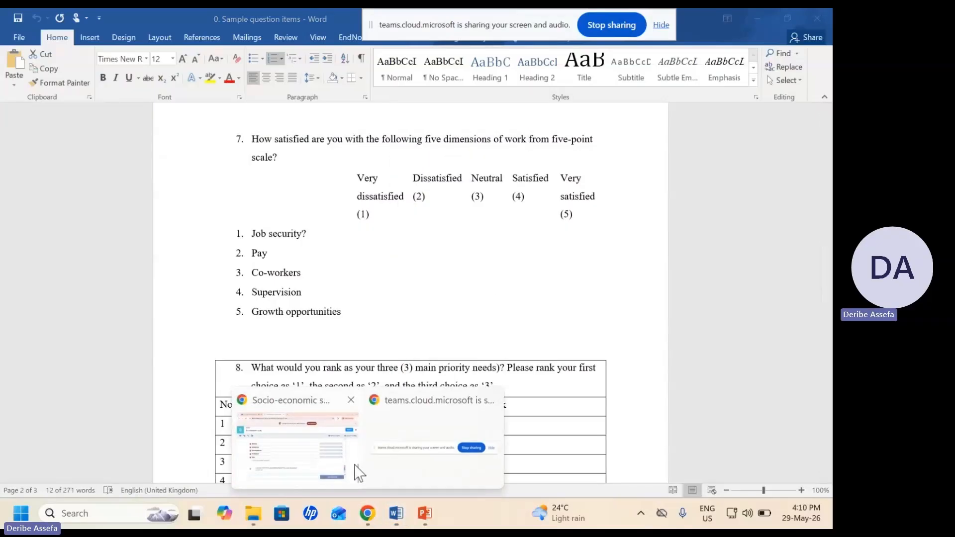
left_click(348, 462)
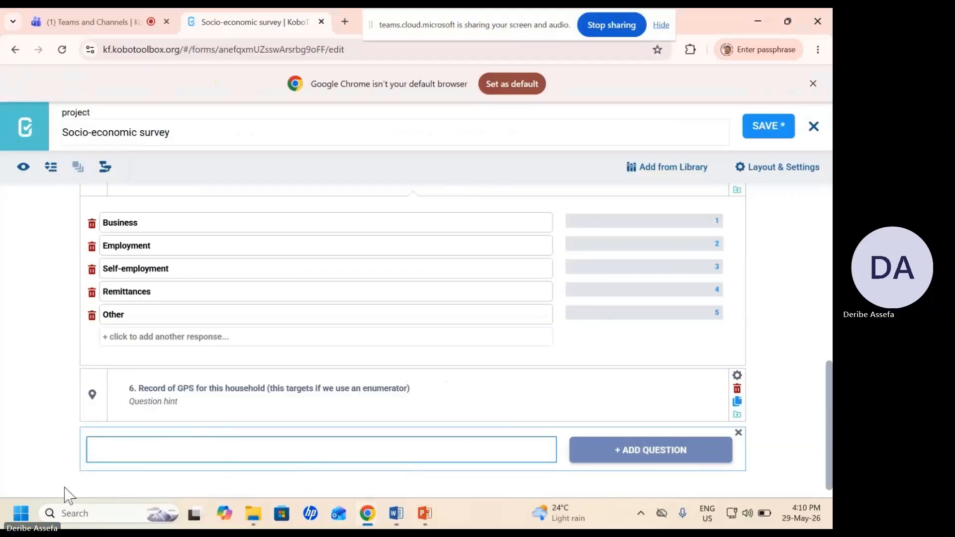
key("ctrl+v")
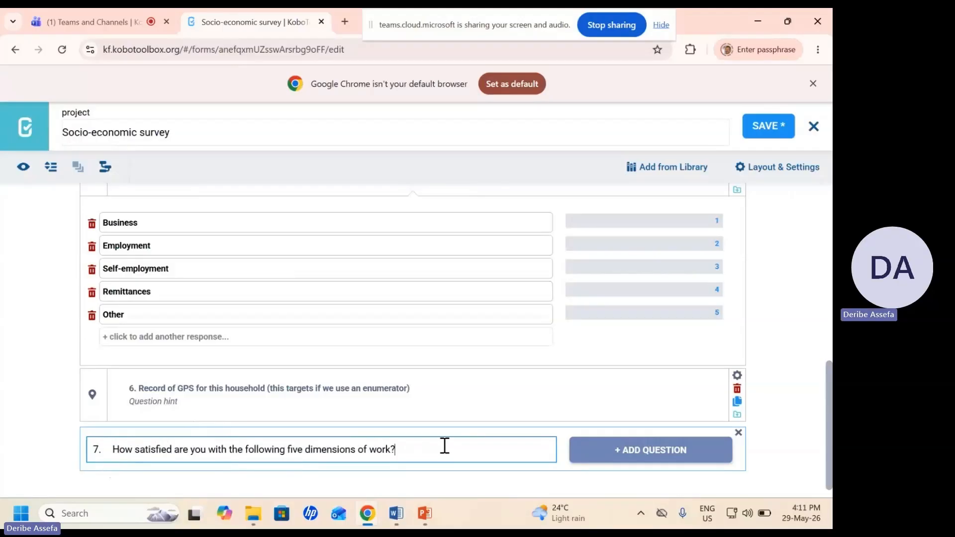
left_click(627, 453)
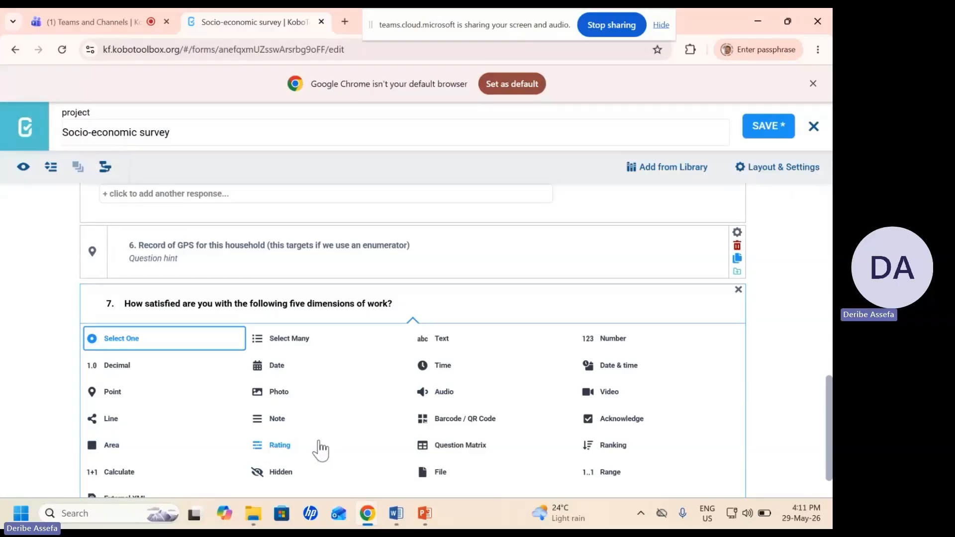
left_click(279, 445)
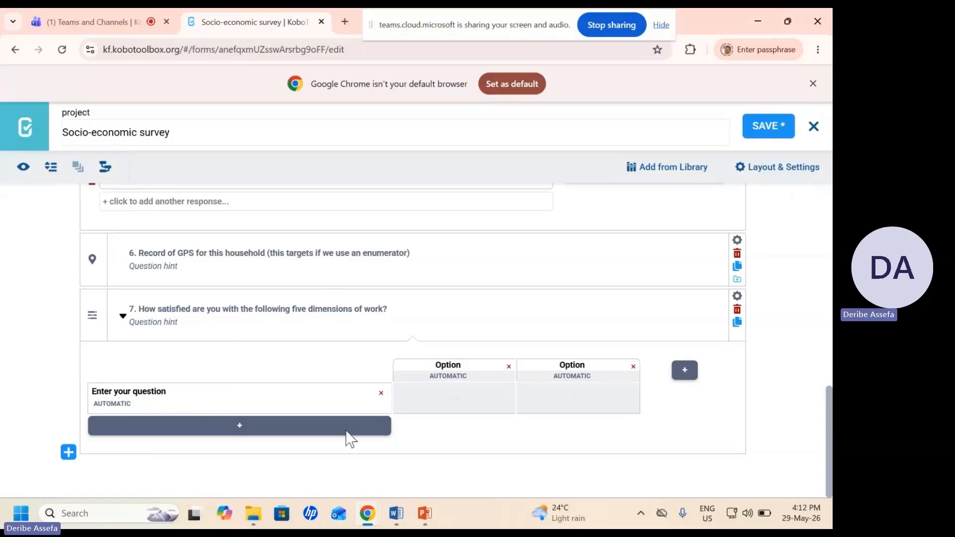
Step: Check the work dimensions in the Word document and name the first rating row of question 7 "Job security" in KoboToolbox
left_click(397, 503)
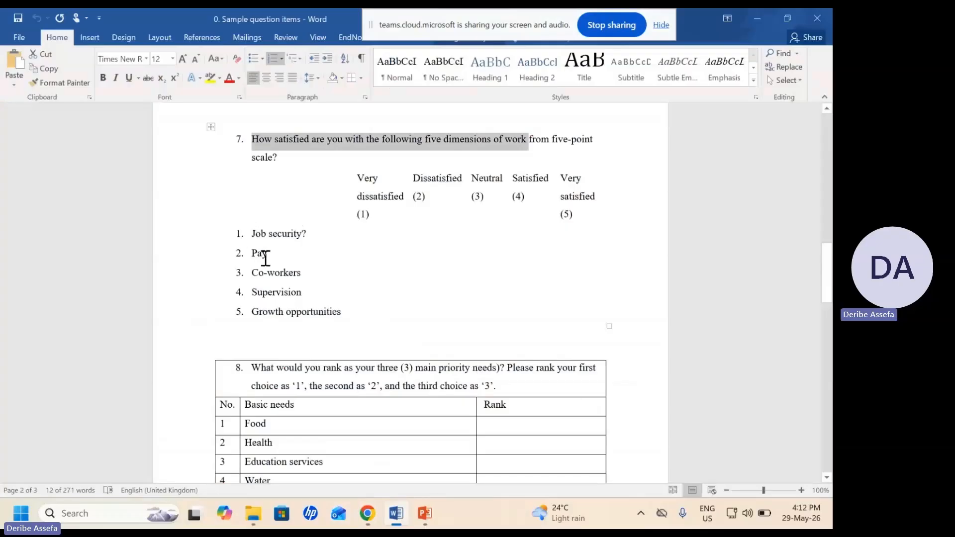
left_click(367, 511)
left_click(321, 473)
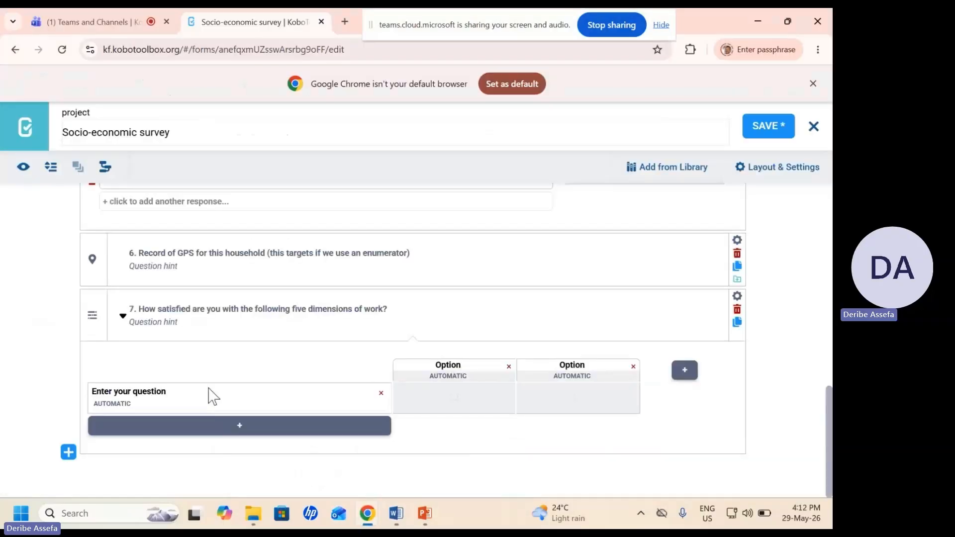
left_click(167, 391)
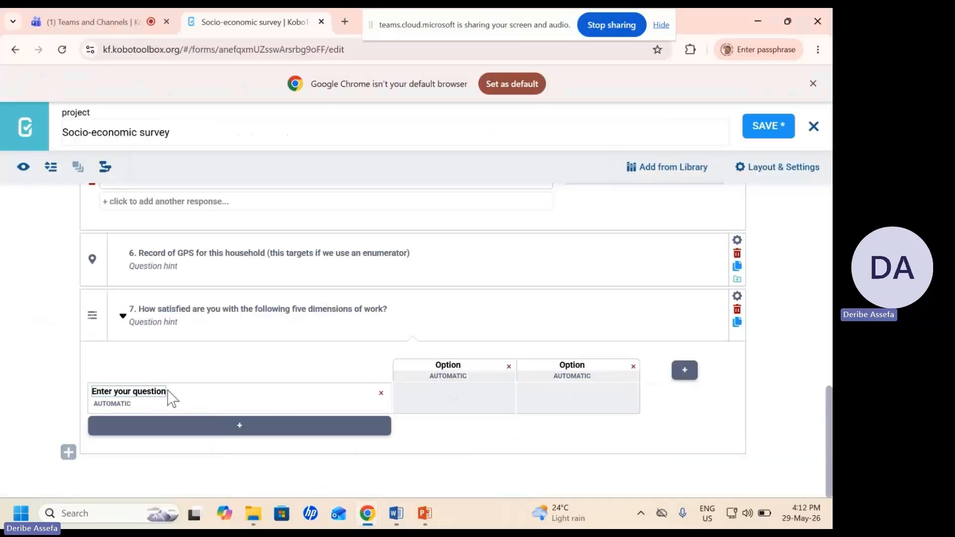
left_click_drag(166, 391, 93, 398)
type("J")
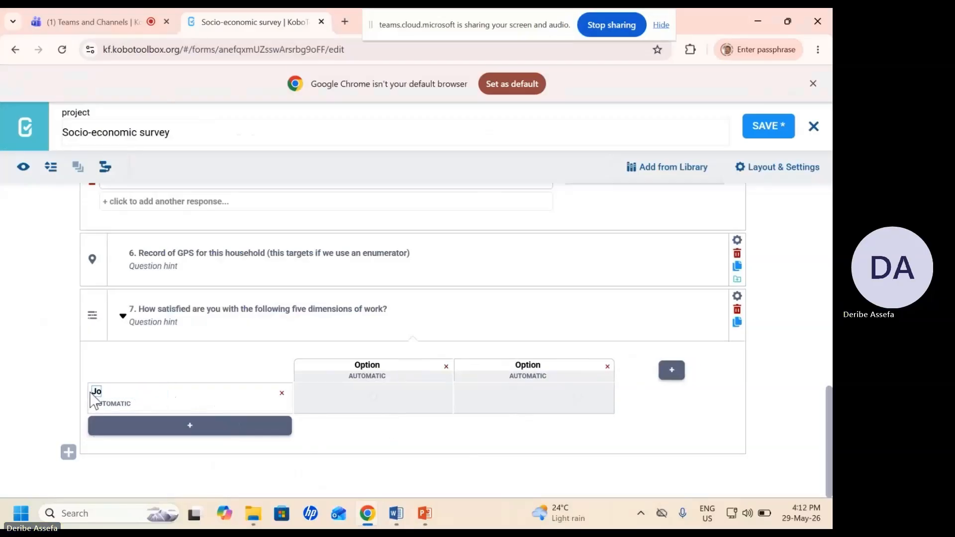
type("o")
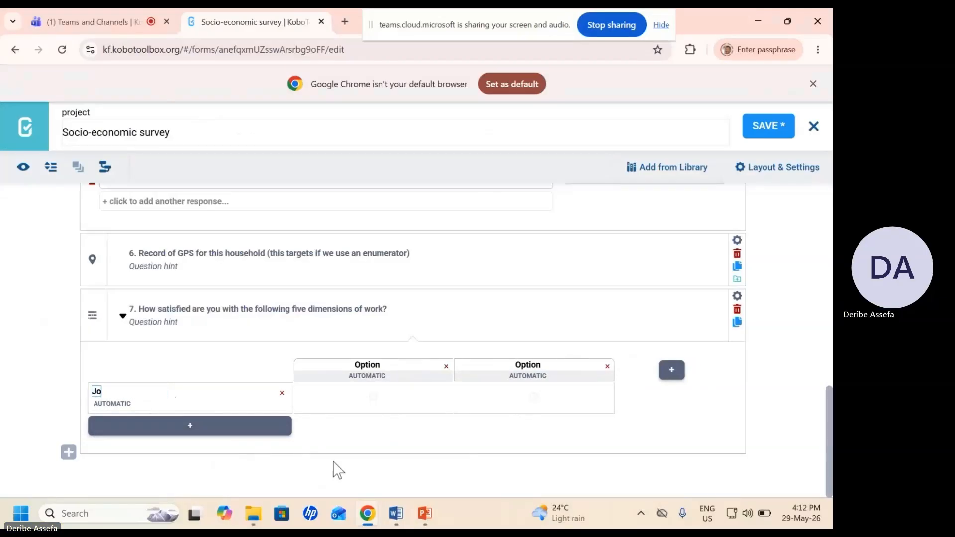
mouse_move(395, 512)
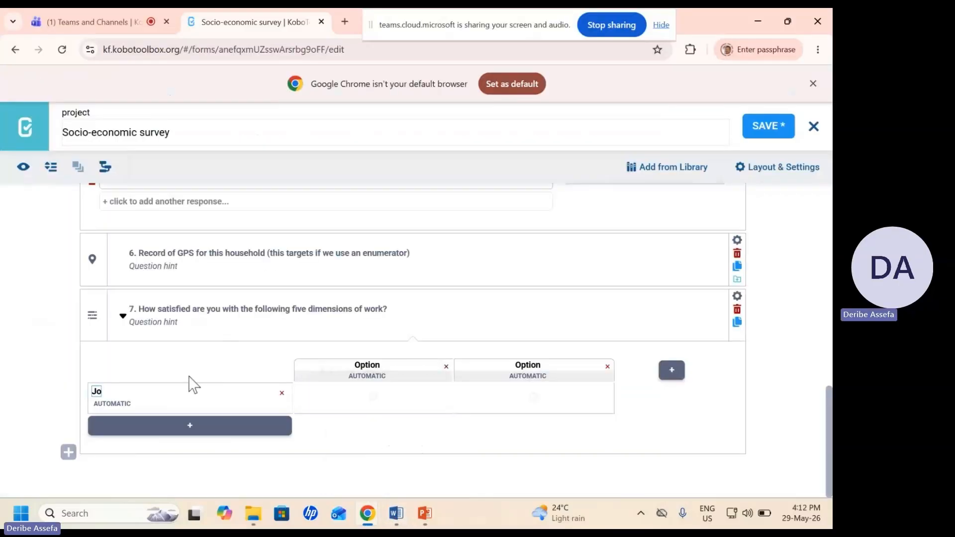
type("b security")
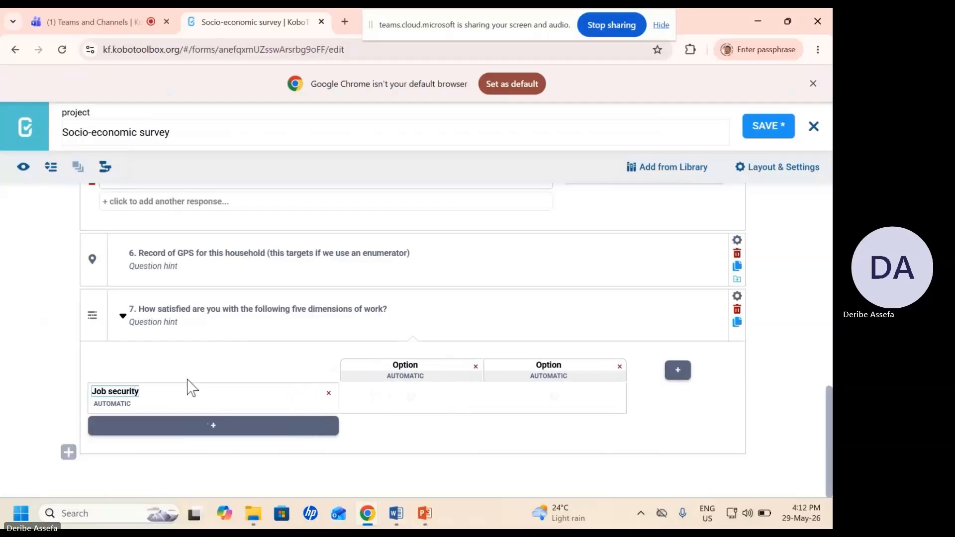
Step: Add a second row to question 7's rating table and name it "Job"
left_click(214, 427)
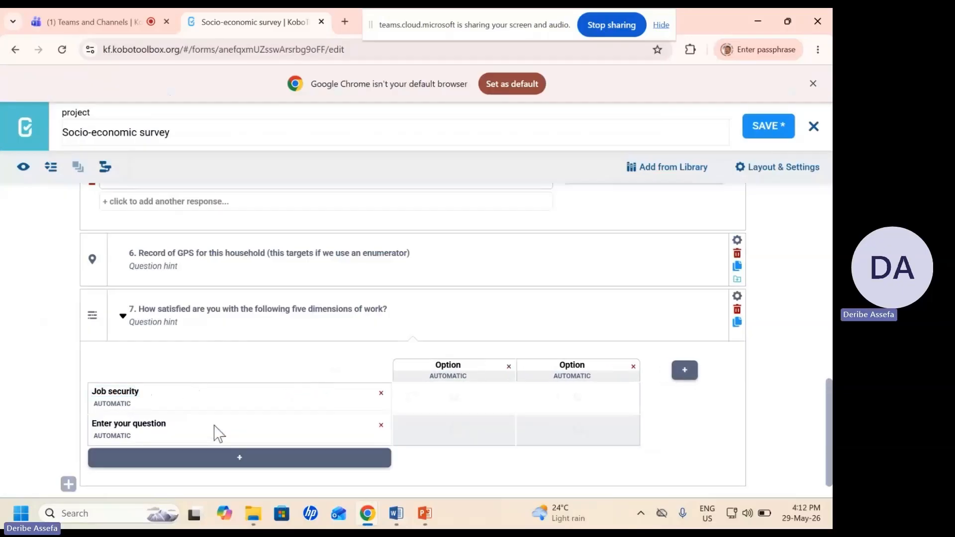
left_click_drag(167, 424, 92, 429)
type("Job")
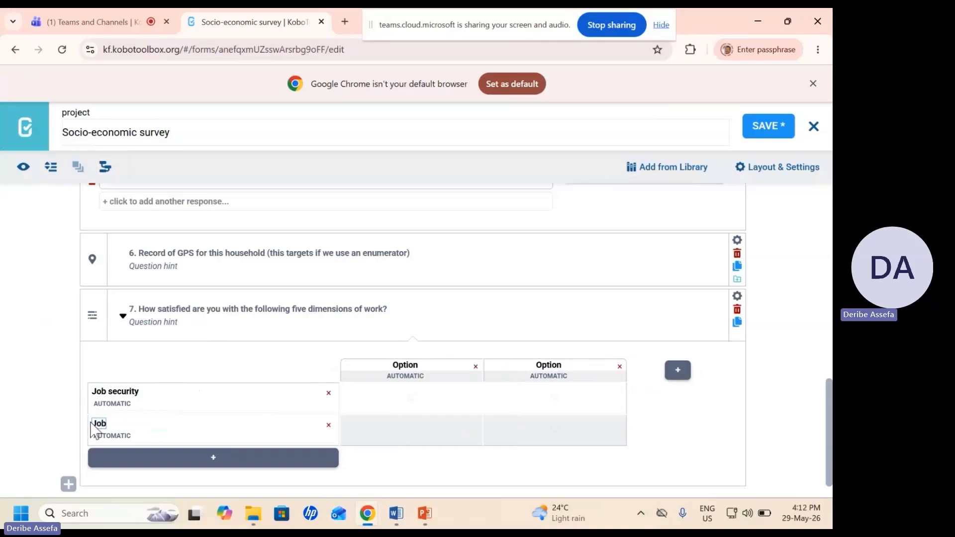
Step: Add a third row to question 7's rating table and name it "Co-workers", checking the dimension in the Word document
left_click(197, 457)
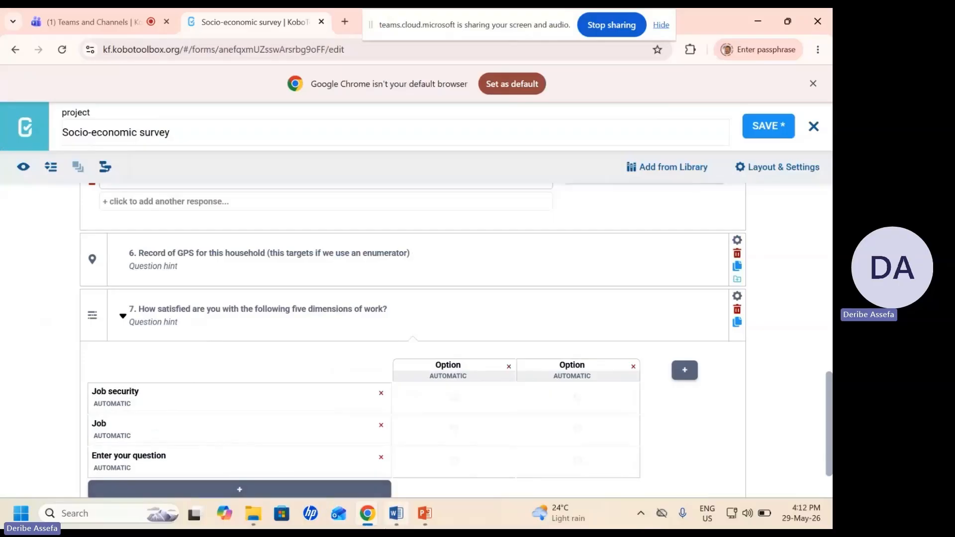
left_click(404, 521)
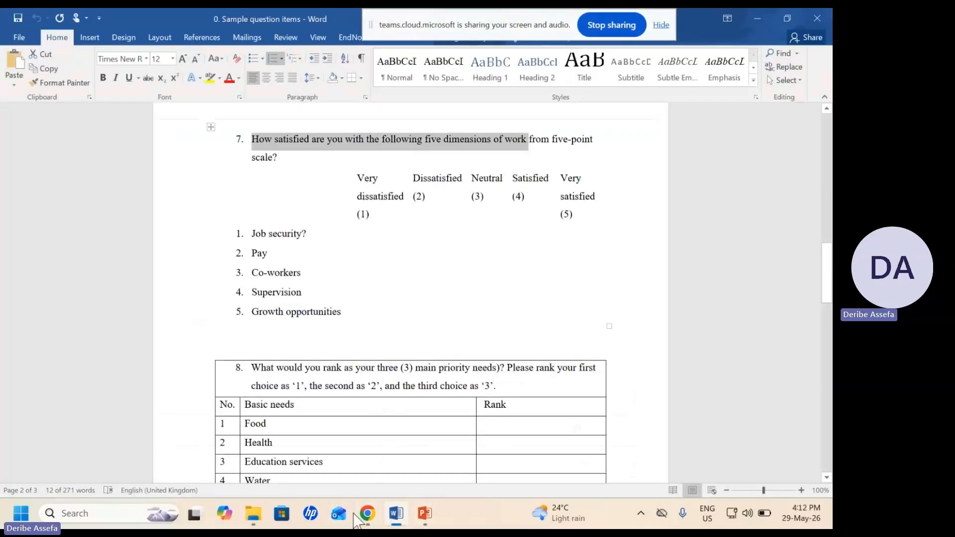
mouse_move(367, 516)
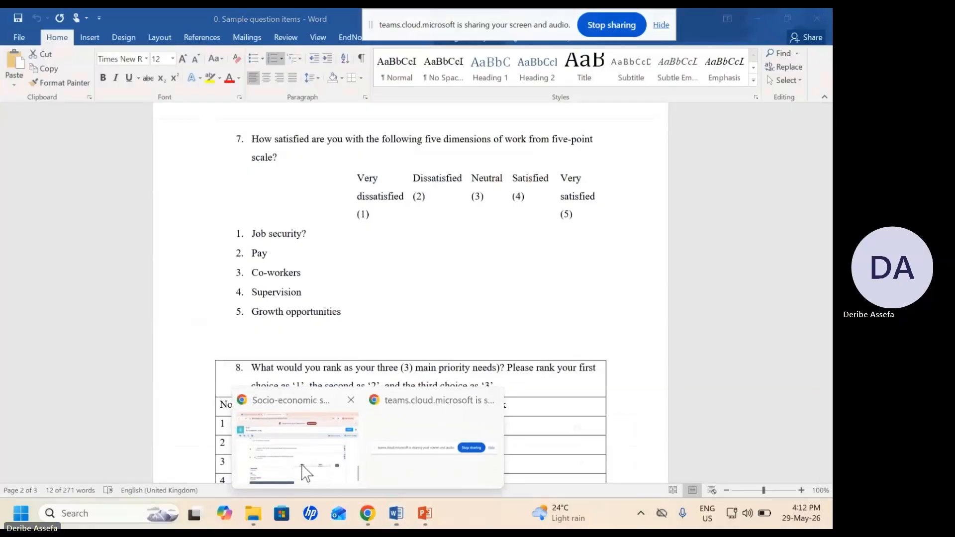
left_click(301, 465)
left_click_drag(168, 458, 91, 460)
type("Job")
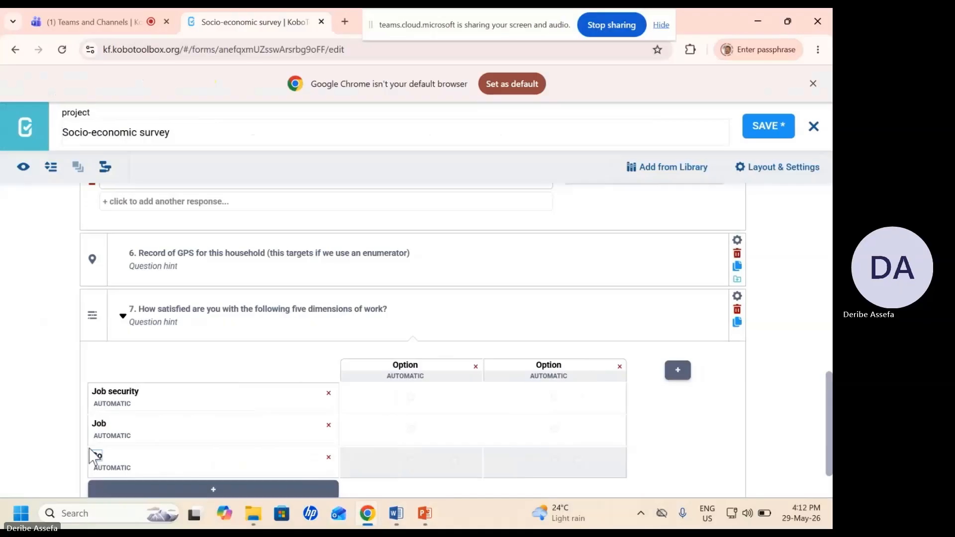
type("-workers")
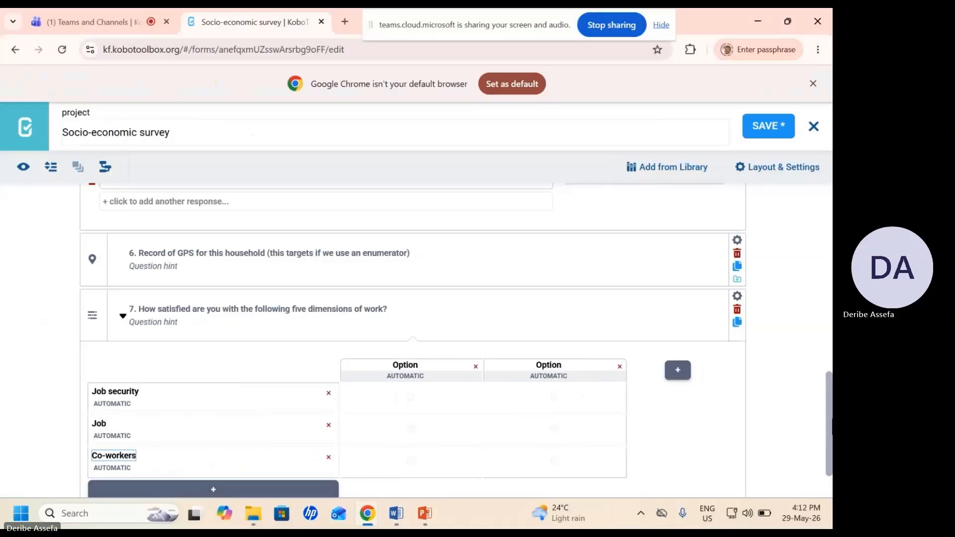
Step: Add a fourth row to question 7's rating table and name it "Supervision"
scroll(830, 408, "down", 1)
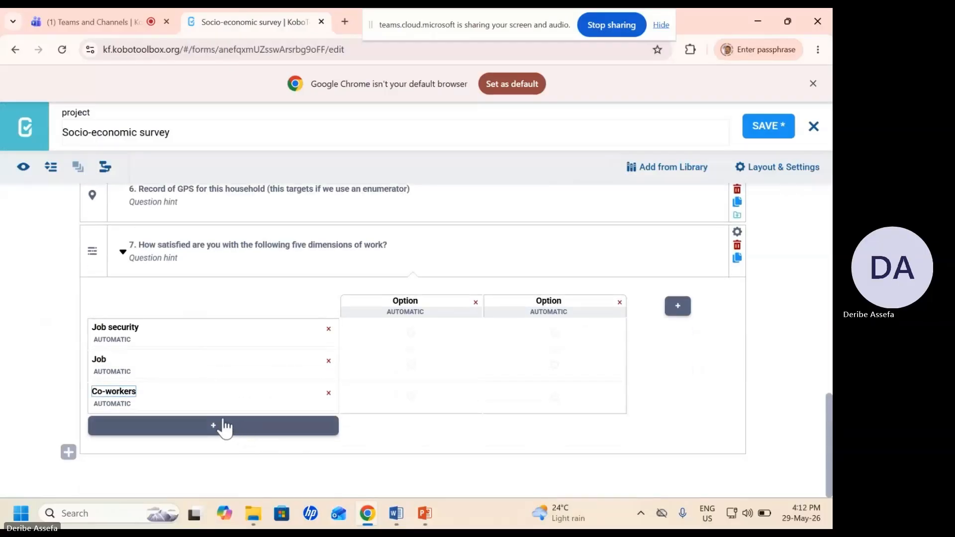
left_click(213, 428)
left_click(165, 423)
left_click_drag(165, 423, 60, 426)
type("S")
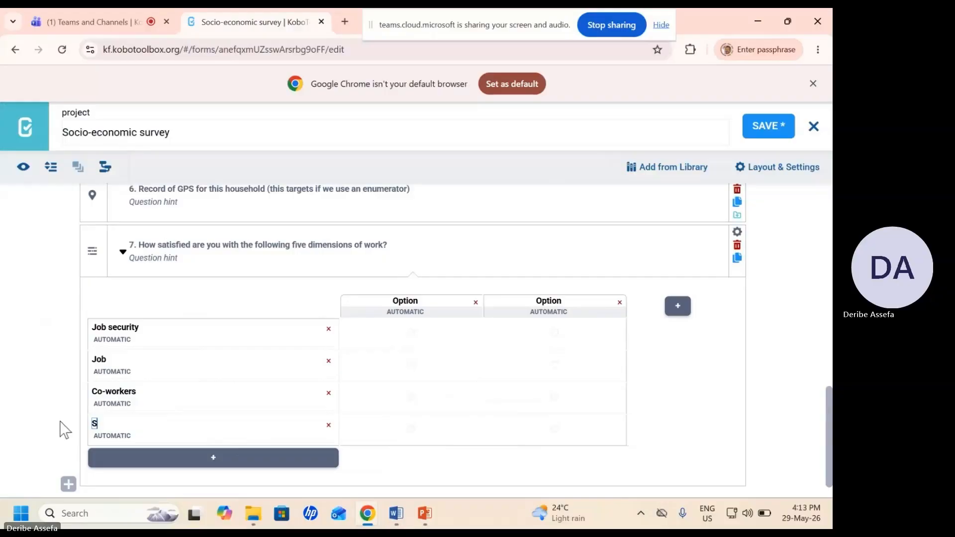
type("upervision")
Step: Add a fifth row to question 7's rating table and name it "Growth opportunities", checking the dimension in the Word document
left_click(211, 465)
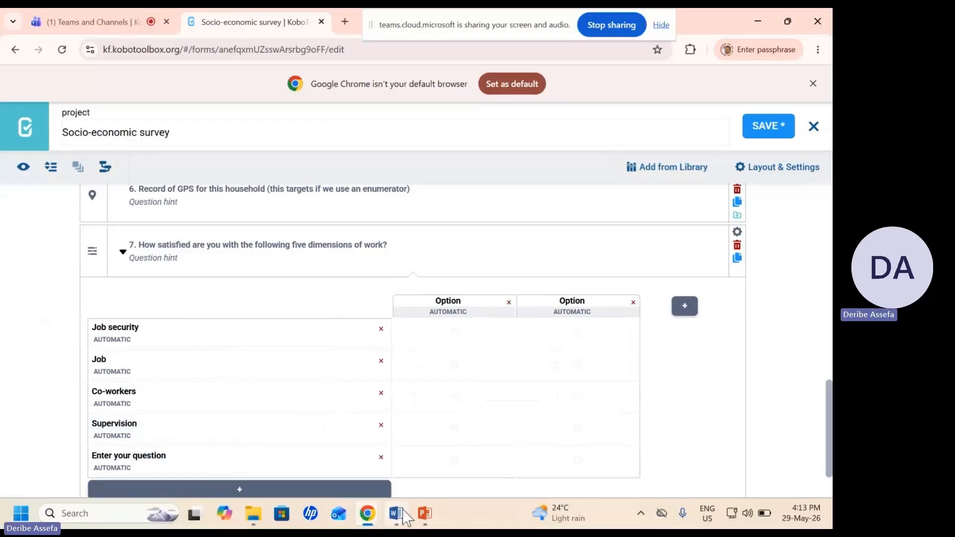
left_click(396, 514)
left_click(398, 515)
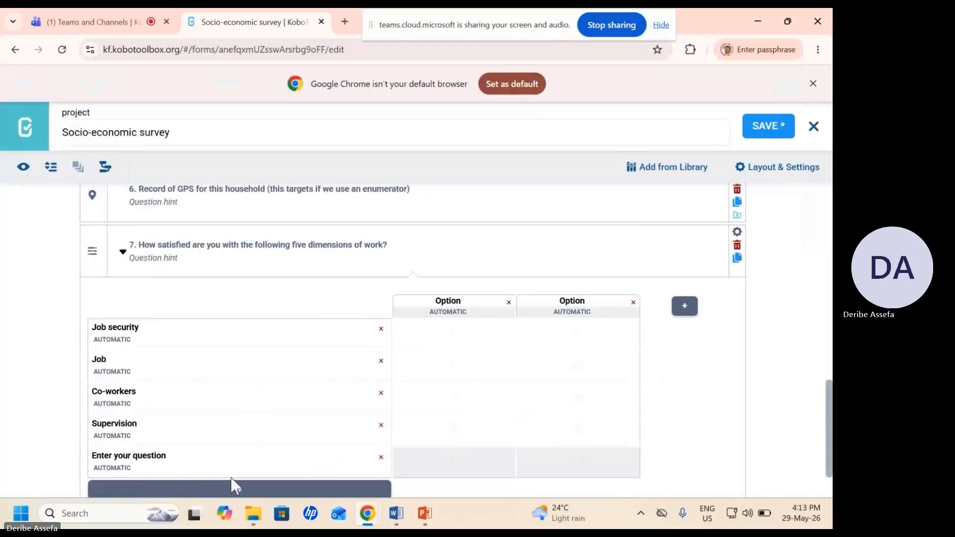
left_click_drag(167, 457, 85, 455)
type("Growth opportuni")
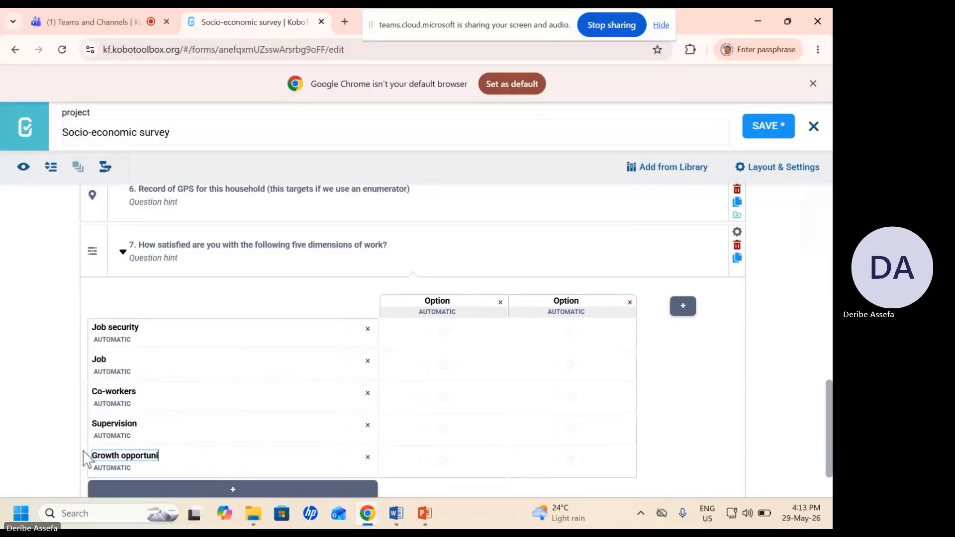
type("ties")
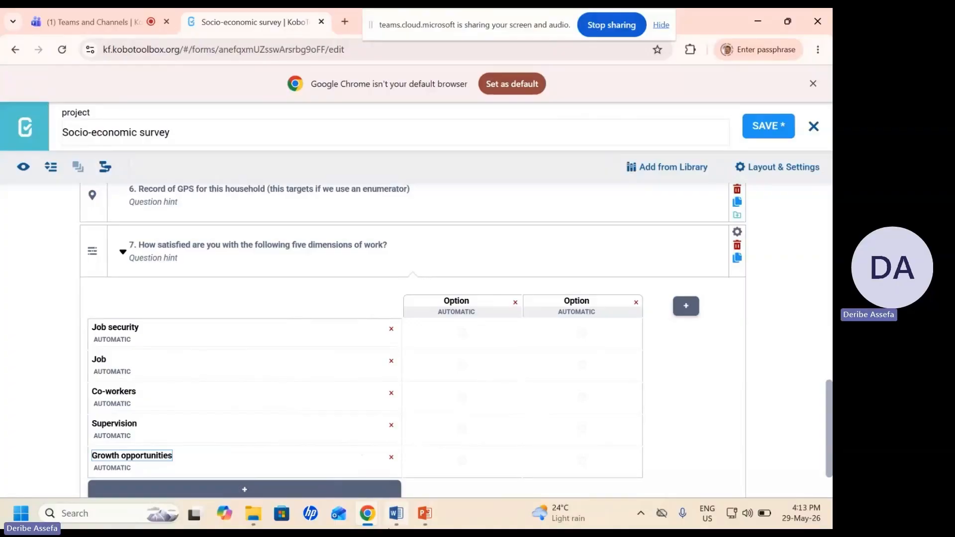
Step: Copy "Very dissatisfied" from question 7's scale in the Word document and use it as the rating table's first column label
mouse_move(396, 512)
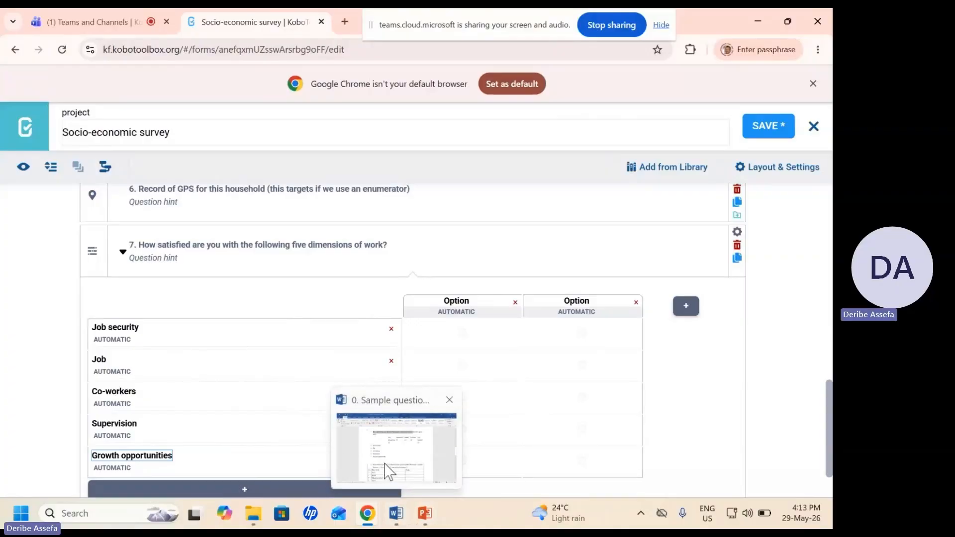
mouse_move(390, 468)
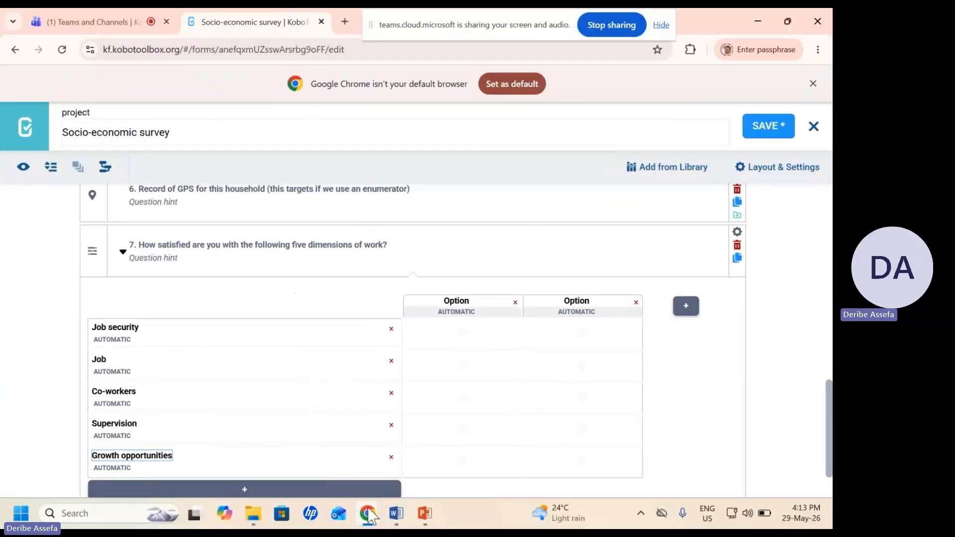
left_click(377, 442)
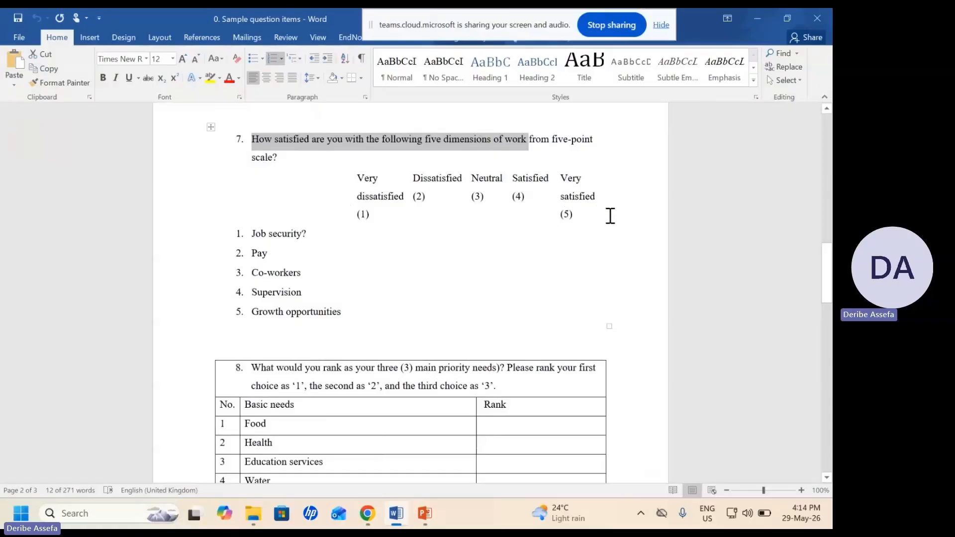
left_click_drag(362, 176, 401, 205)
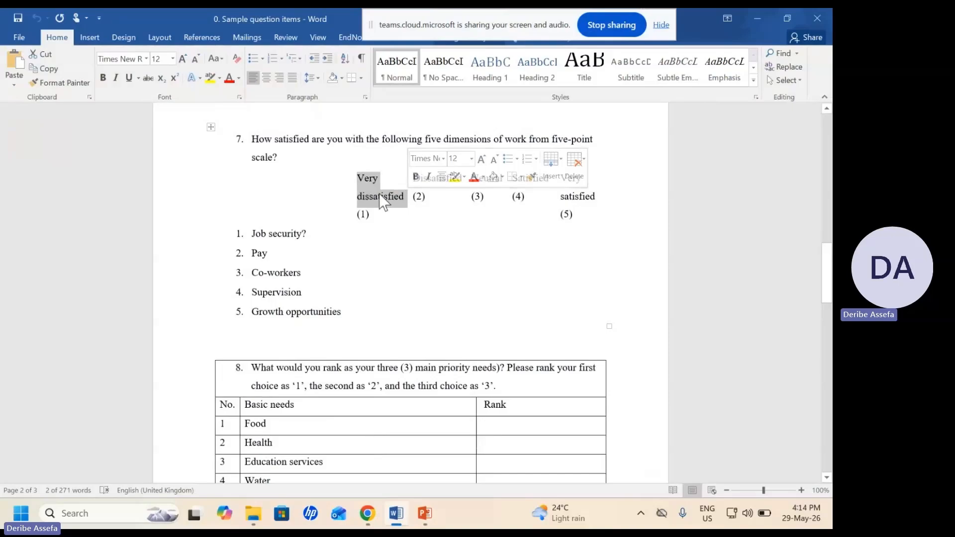
right_click(382, 201)
left_click(408, 219)
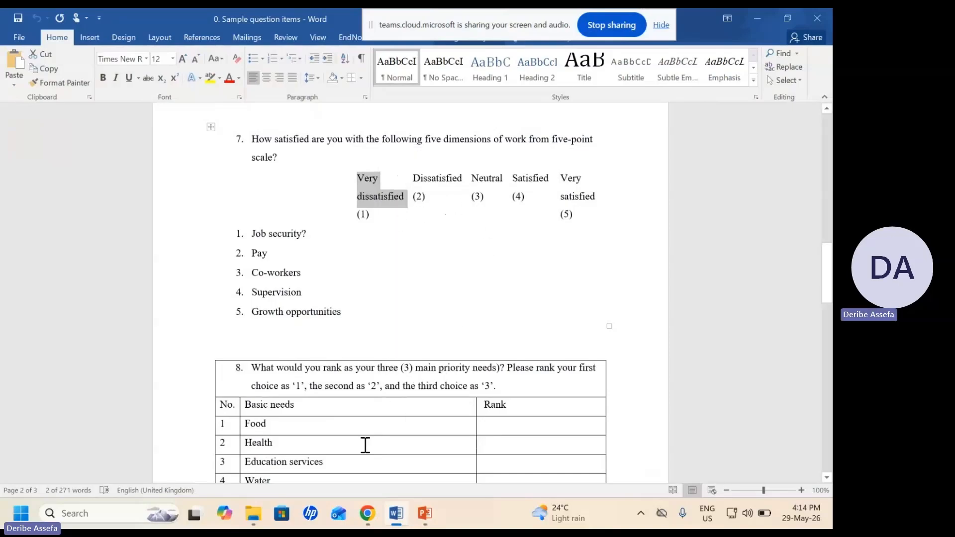
mouse_move(368, 516)
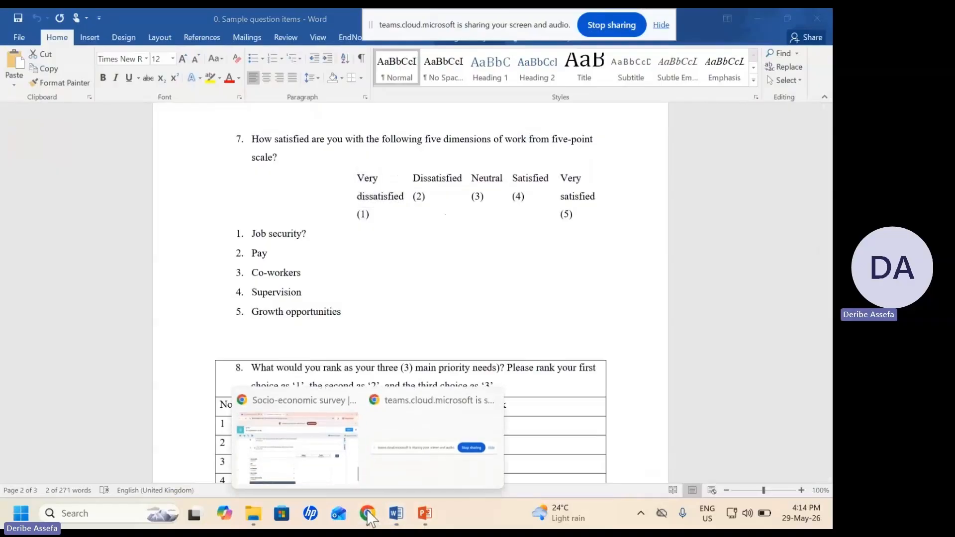
left_click(308, 470)
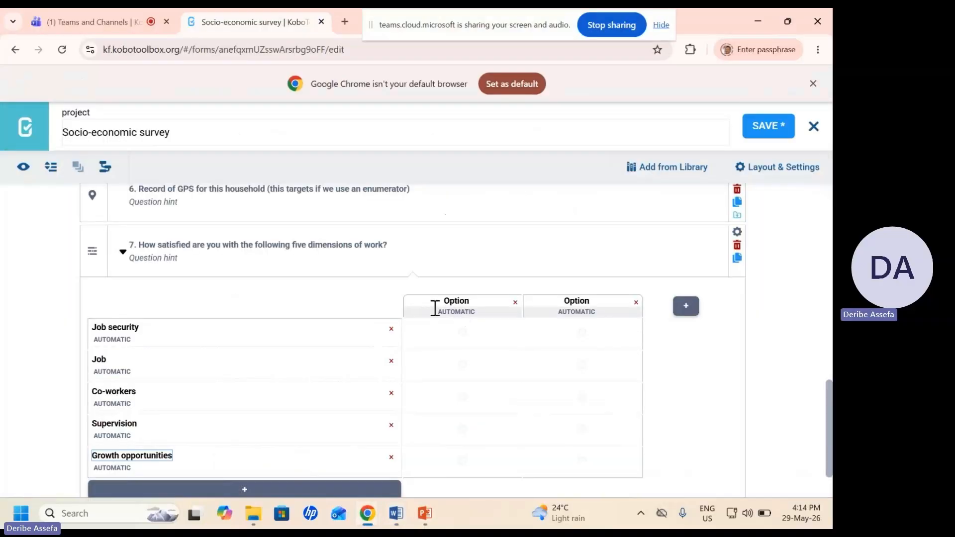
left_click(470, 298)
left_click_drag(459, 301, 448, 311)
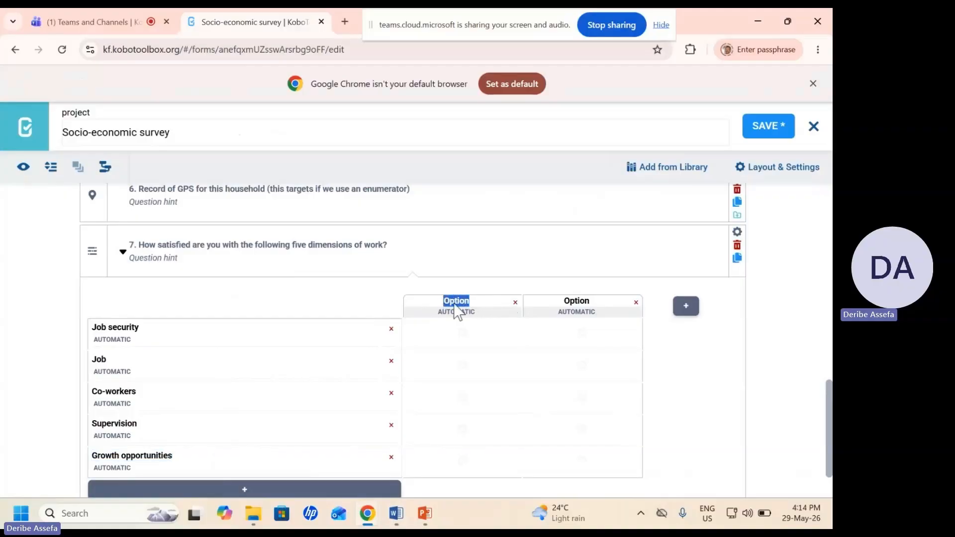
type("Very dissatisfied")
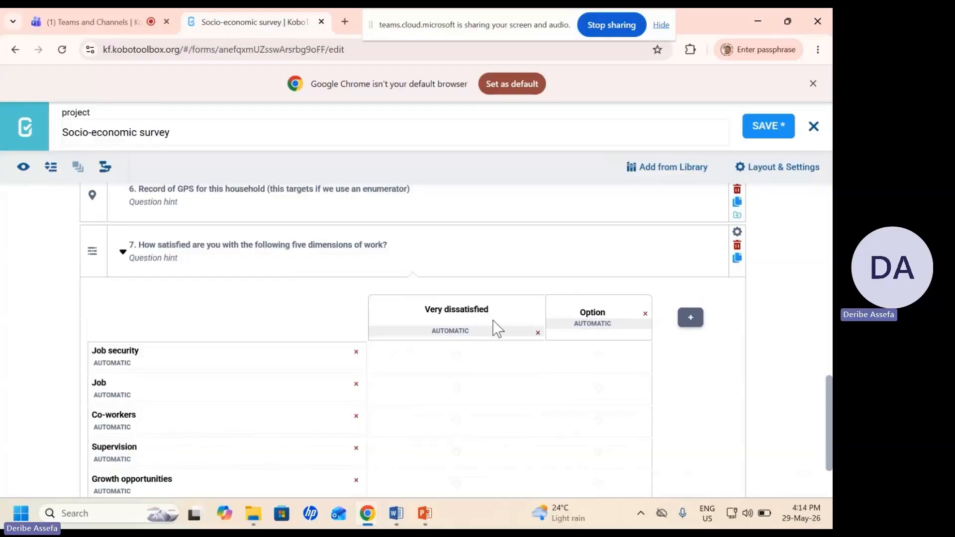
Step: Rename the second column of question 7's rating table to "Dissatisfied"
double_click(600, 312)
type("Dissatis")
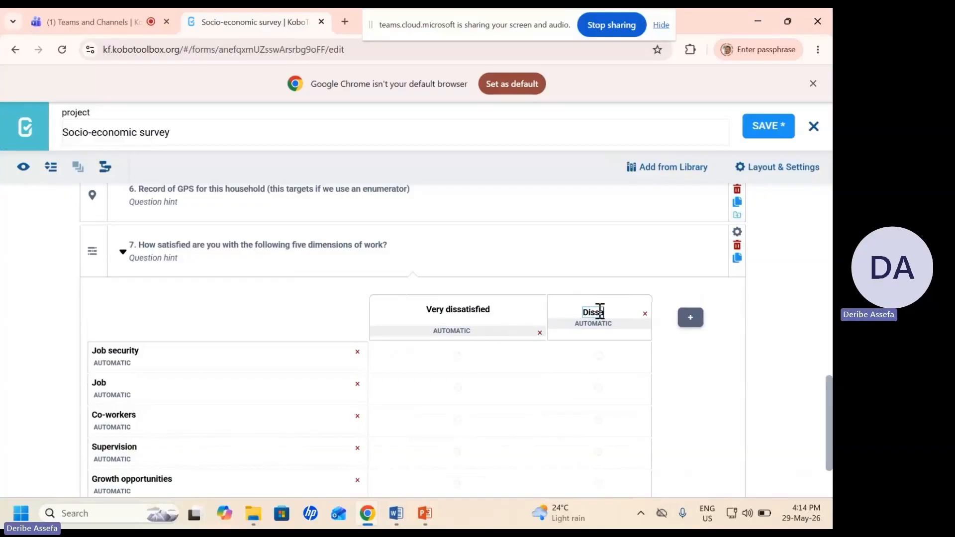
type("fied")
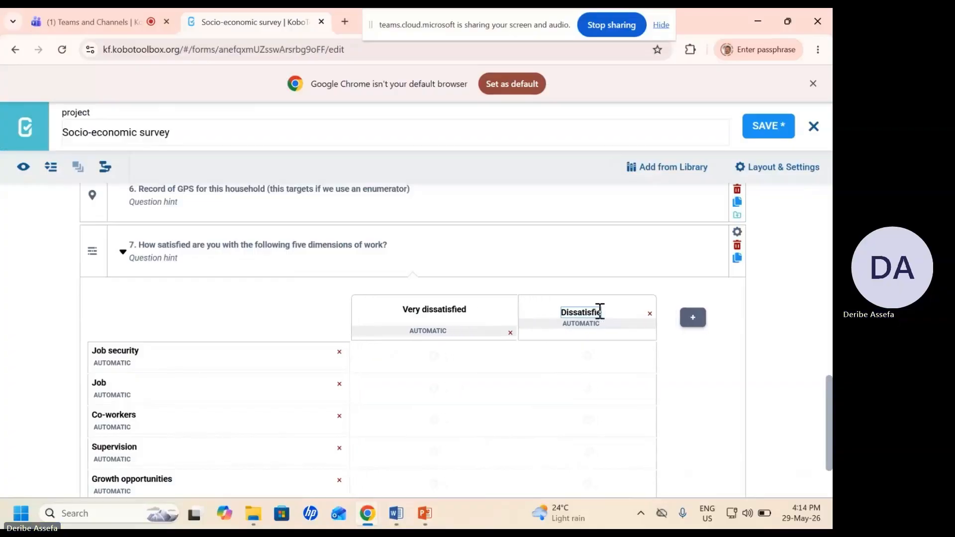
Step: Add a third column to question 7's rating table and name it "Neutral"
left_click(694, 317)
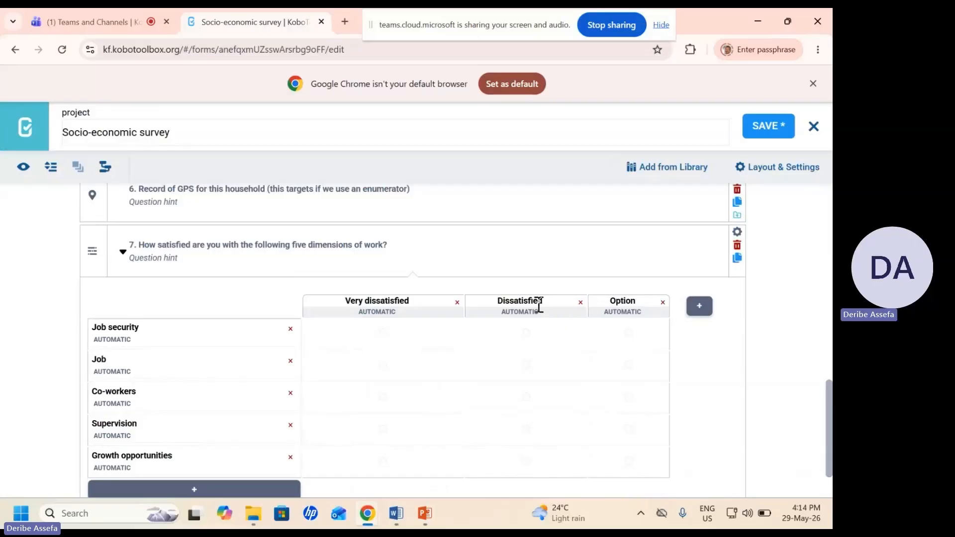
double_click(622, 300)
type("Neutral")
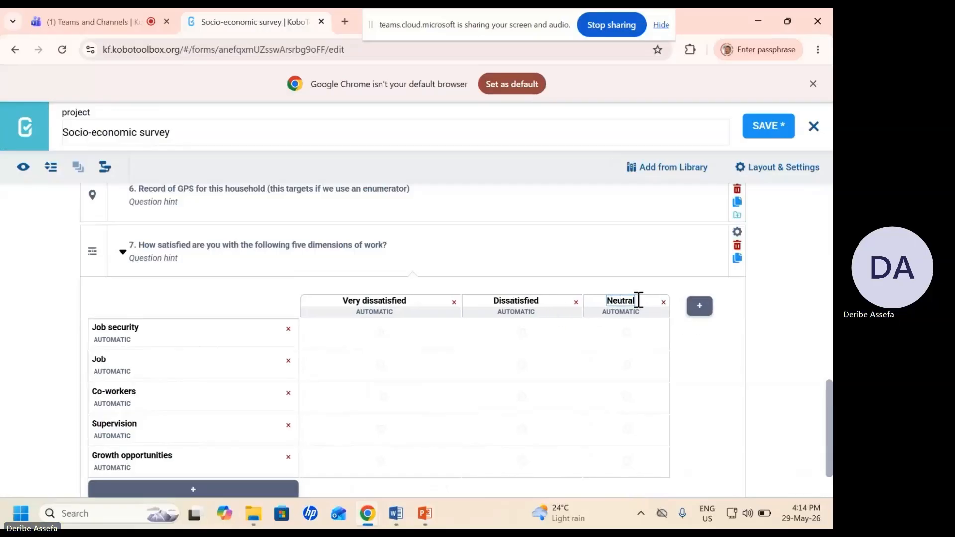
Step: Try adding a fourth column named "Satisfied" to question 7's rating table
left_click(699, 307)
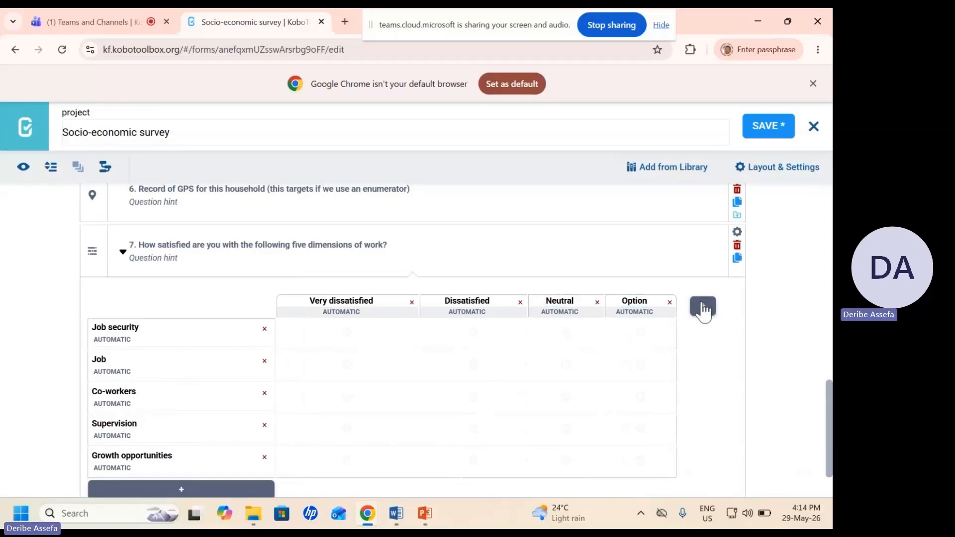
left_click(555, 299)
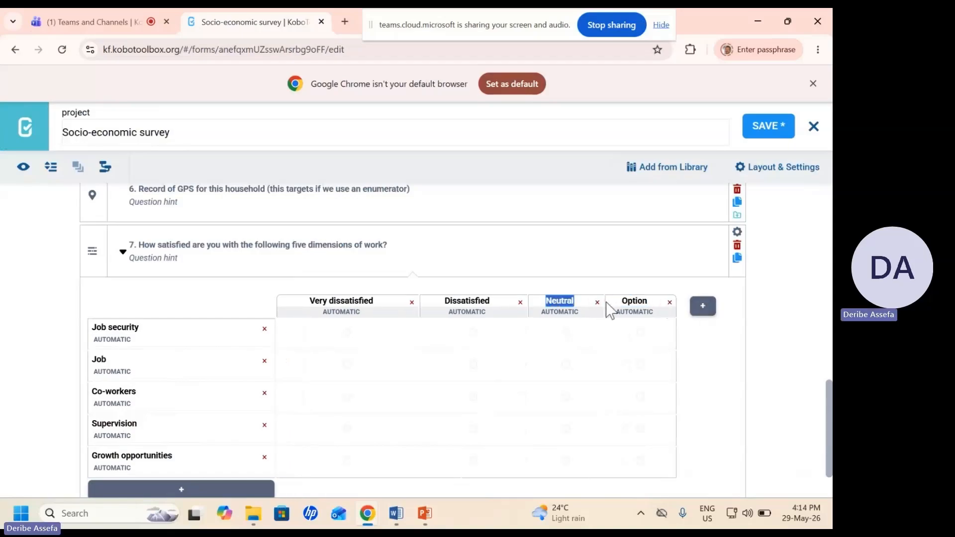
left_click(630, 301)
type("Sa")
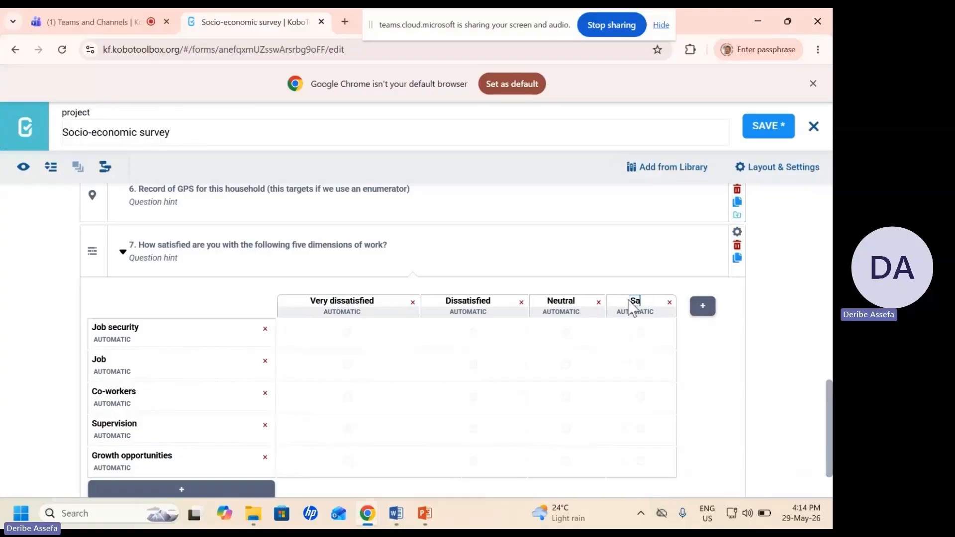
type("tisfied")
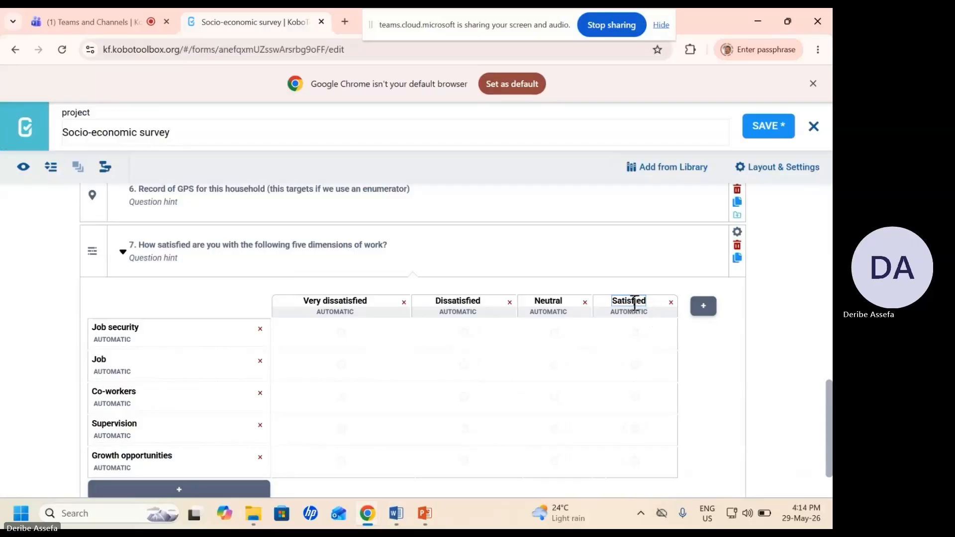
type("s")
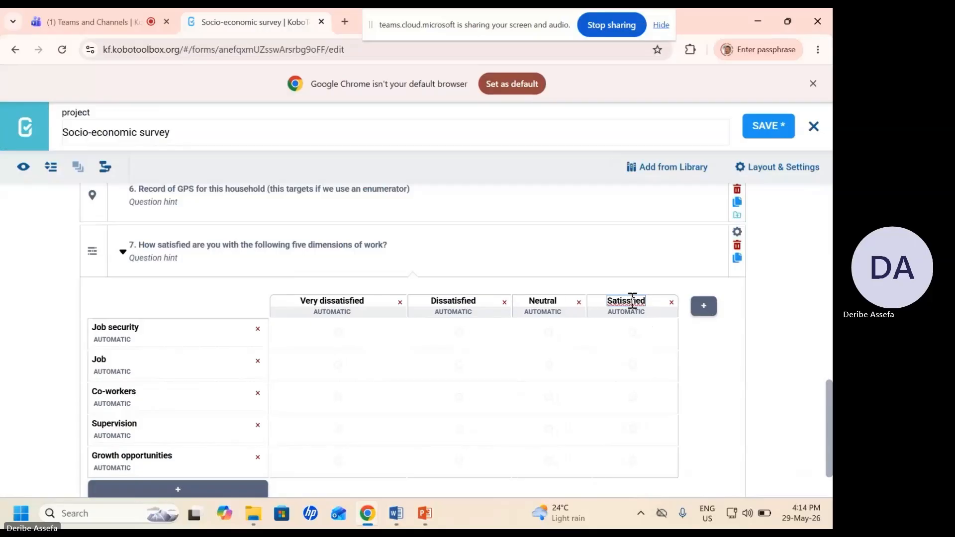
key("BackSpace")
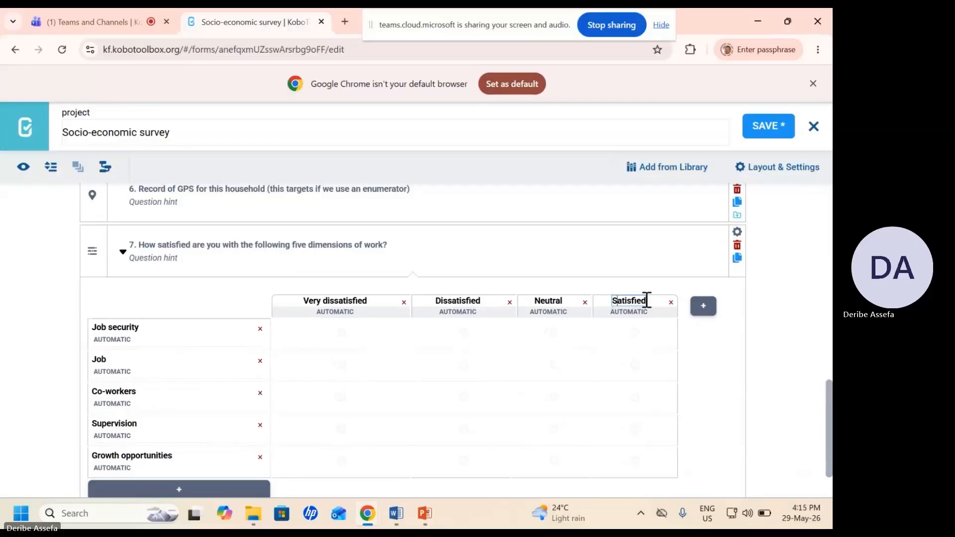
Step: Clear the fourth column's label, checking the scale in the Word document, and delete that column from question 7's rating table
key("BackSpace")
key("BackSpace")
key("BackSpace")
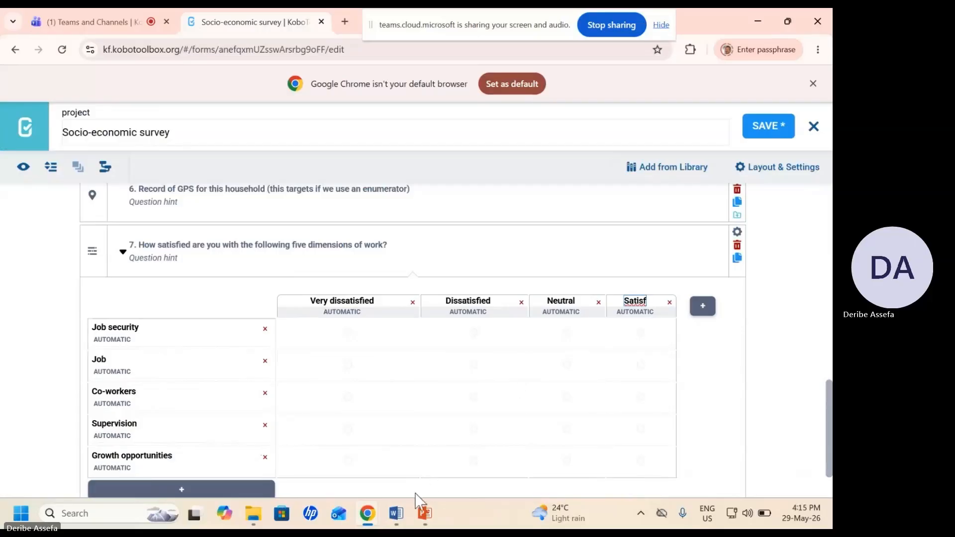
mouse_move(401, 502)
left_click(398, 473)
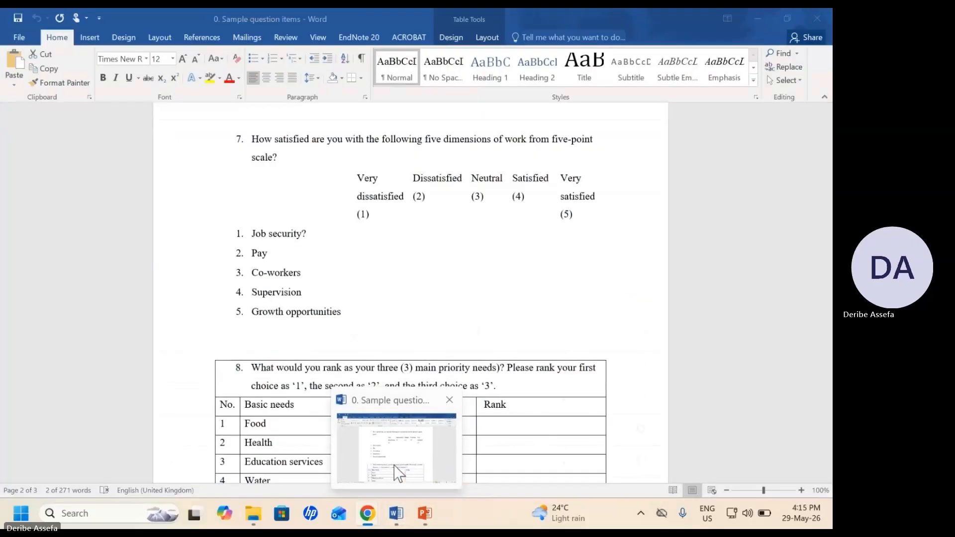
key("alt+Tab")
key("BackSpace")
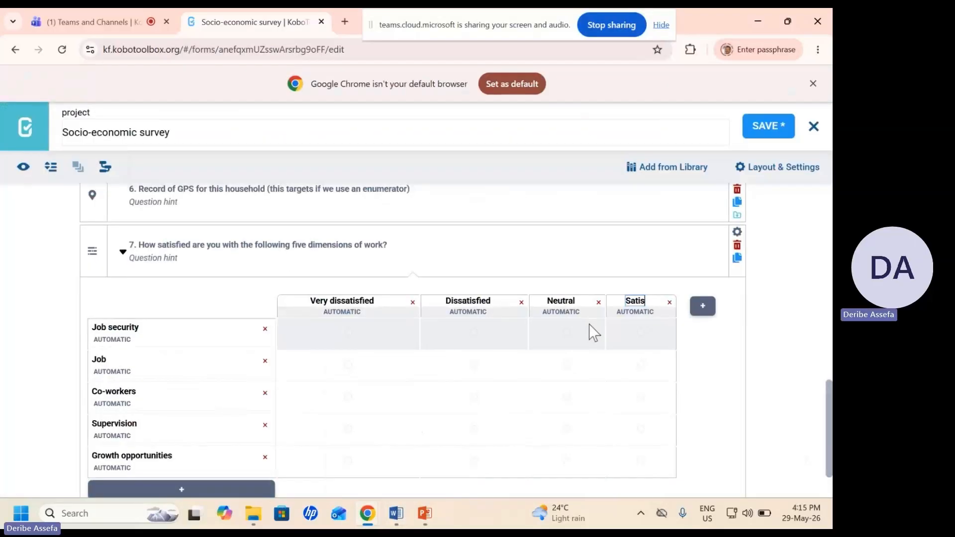
key("BackSpace")
key("BackSpace")
key("BackSpace")
key("BackSpace")
key("BackSpace")
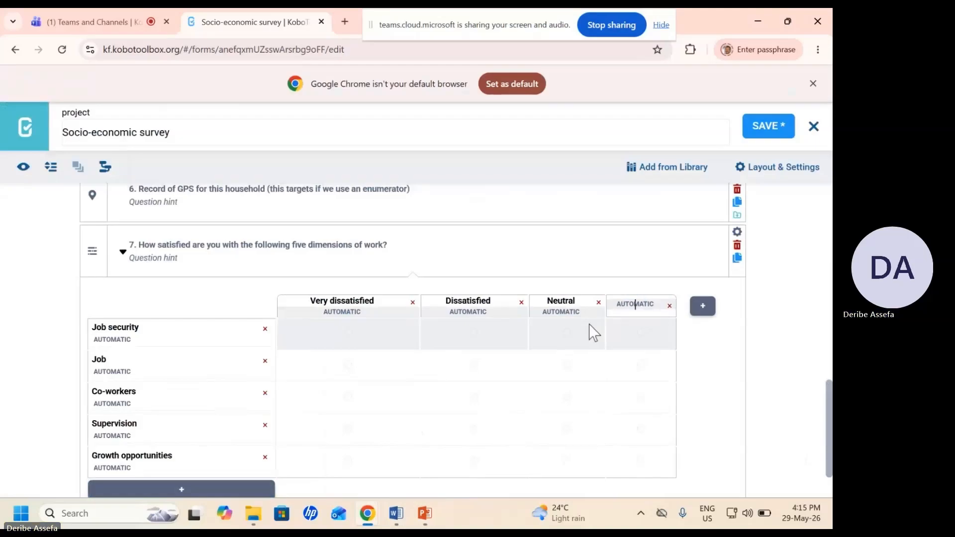
left_click(656, 306)
left_click(670, 305)
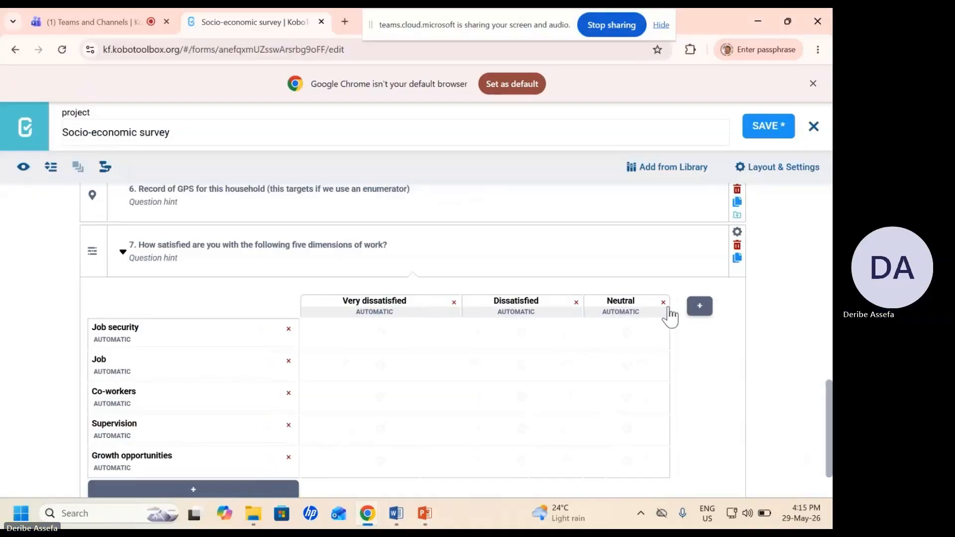
Step: Add a new fourth column to question 7's rating table and name it "Satisfied", with a capital S
left_click(701, 308)
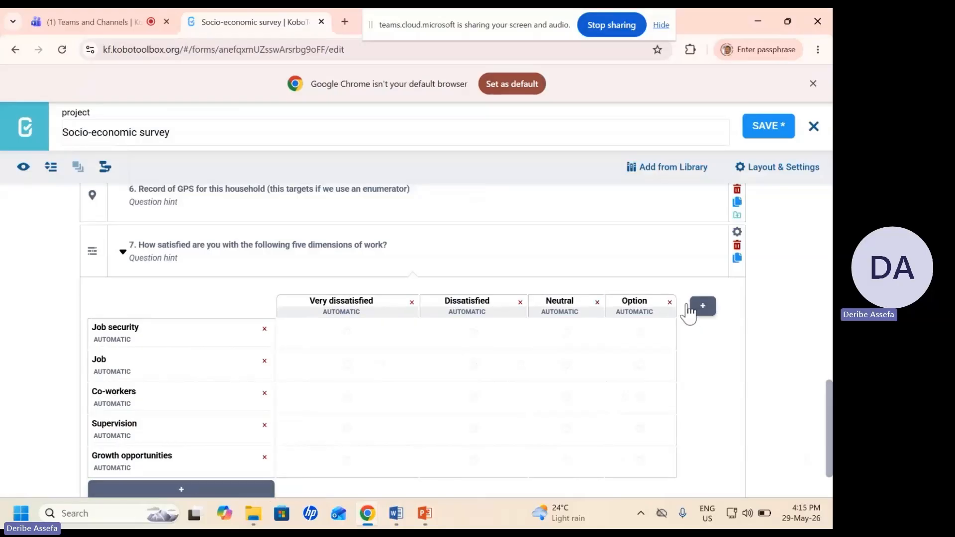
left_click(641, 301)
type("satisfied")
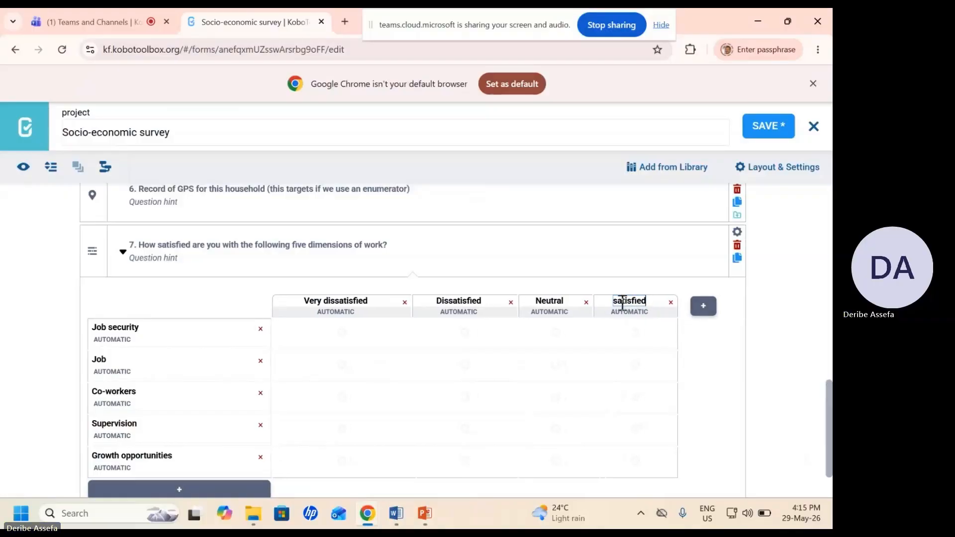
left_click(620, 301)
key("BackSpace")
type("S")
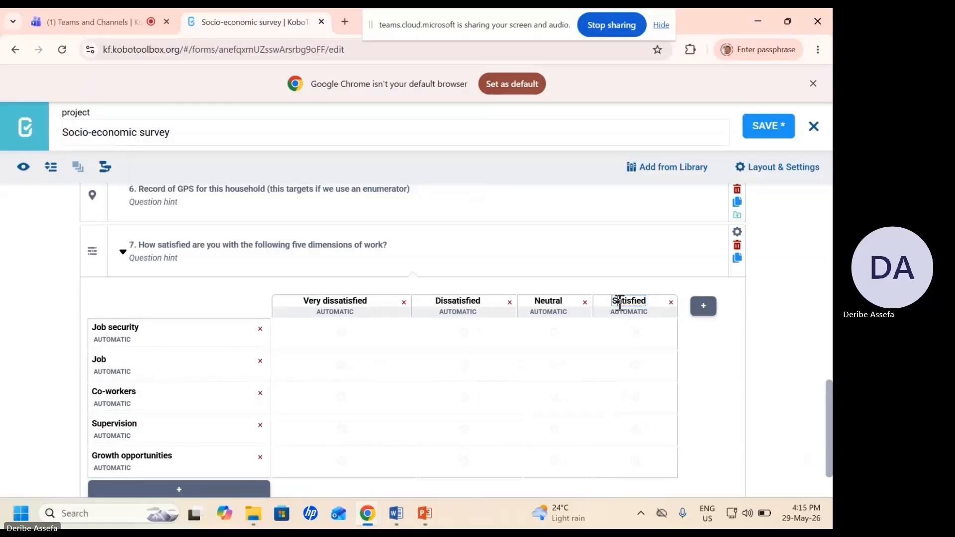
Step: Add a fifth column to question 7's rating table and name it "Very satisfied"
left_click(705, 310)
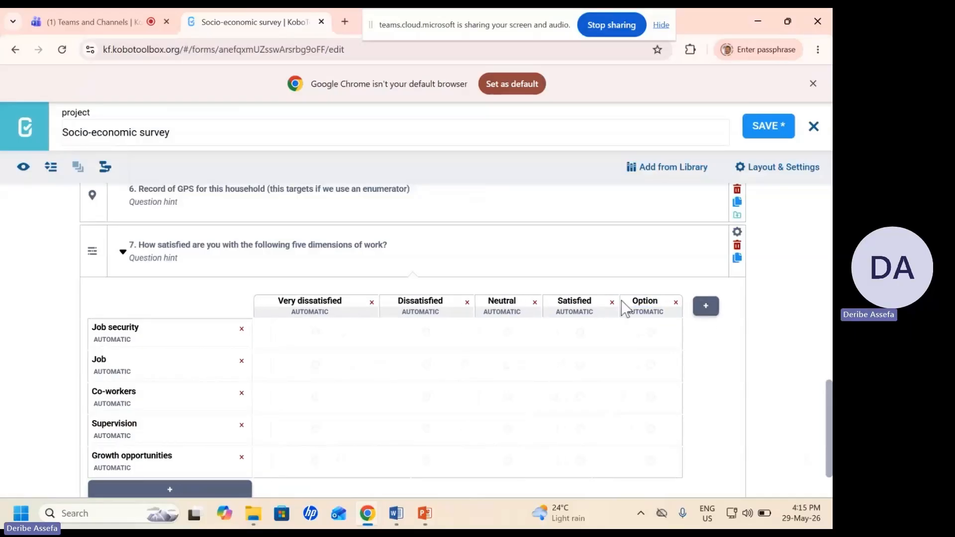
double_click(650, 301)
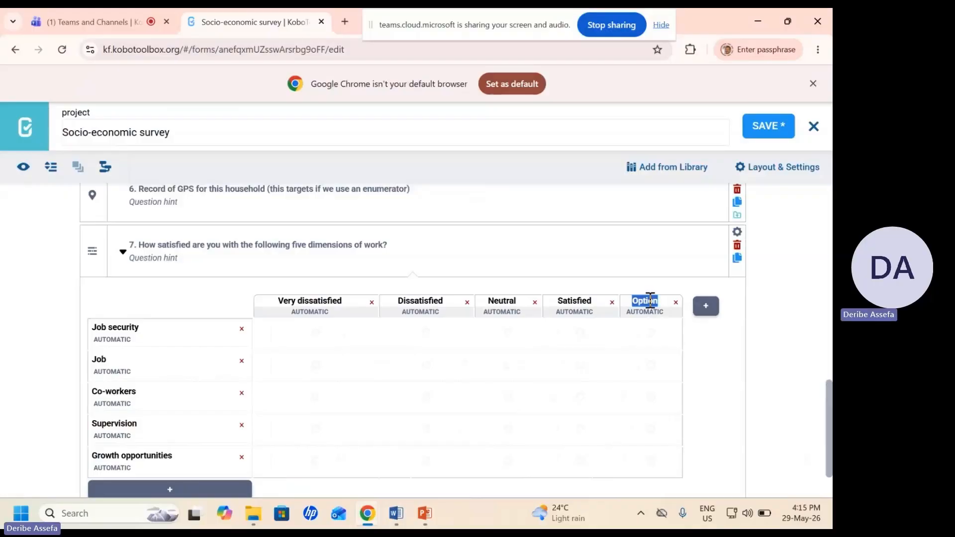
type("Very")
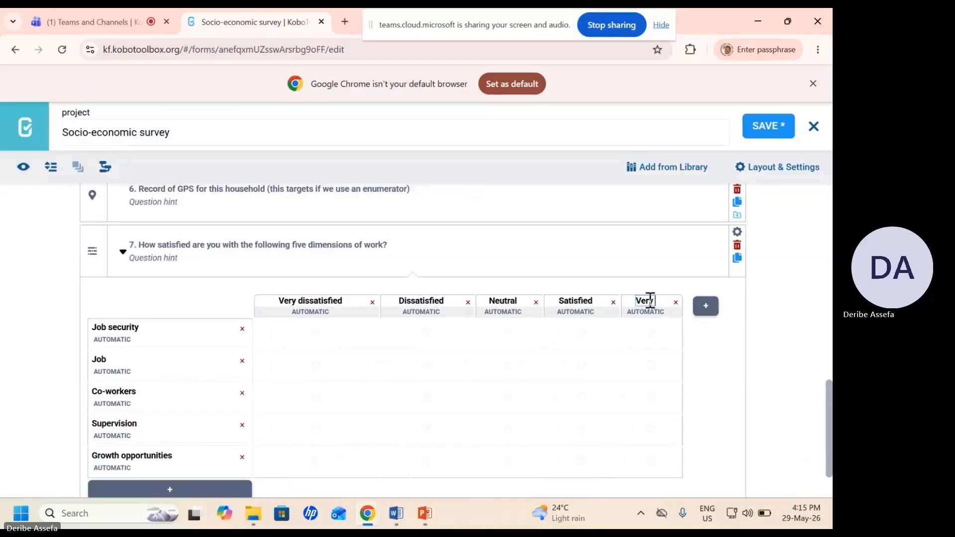
type(" satisfied")
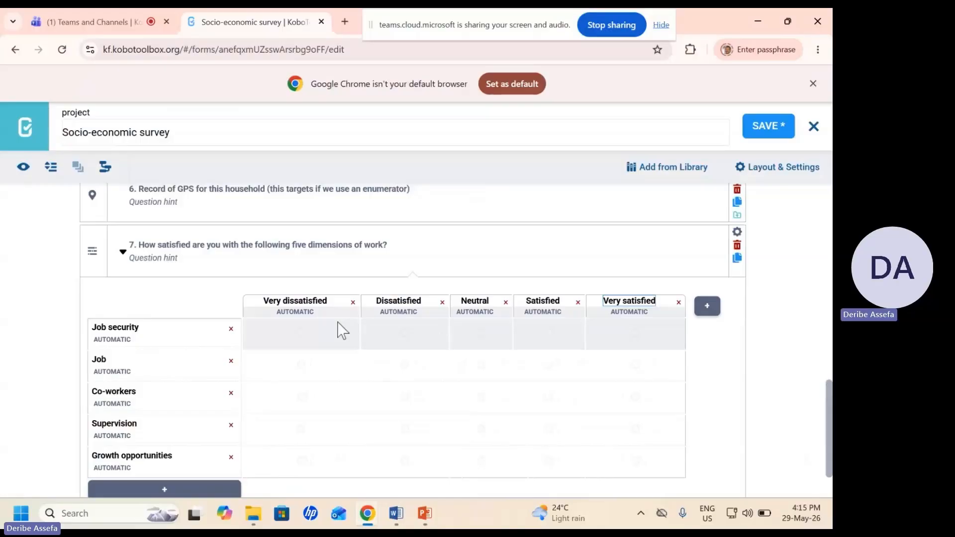
Step: Set the values of question 7's rating columns to 1 through 5, from Very dissatisfied to Very satisfied, and save the form
left_click(293, 313)
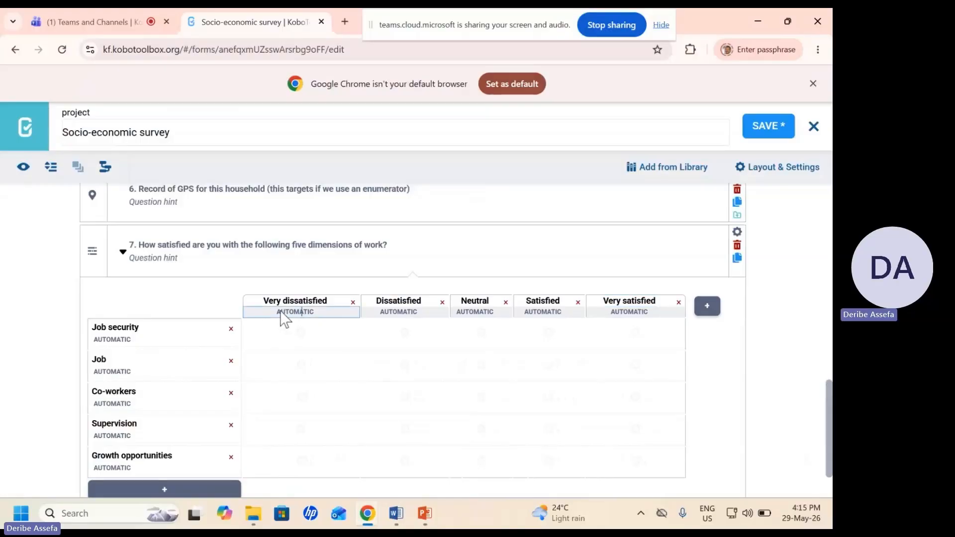
type("1")
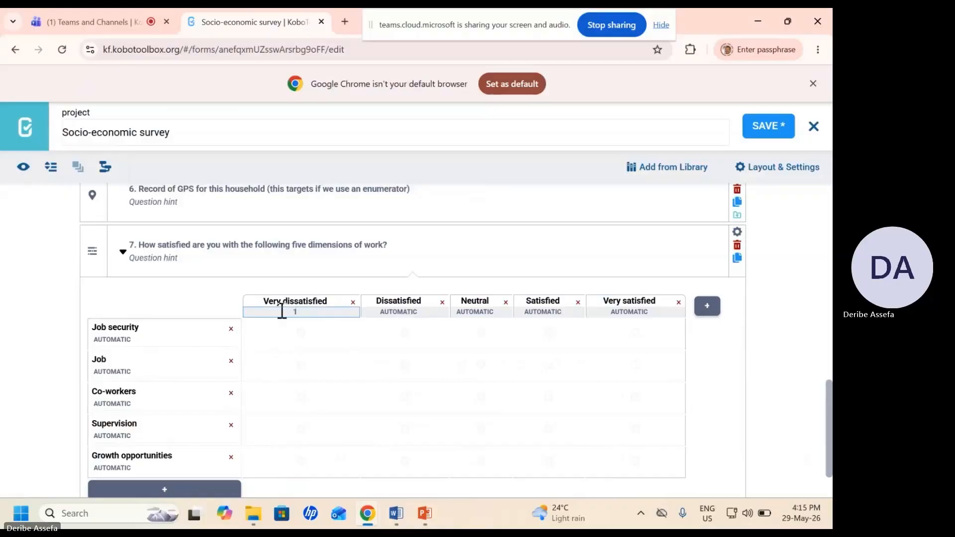
left_click(404, 313)
type("2")
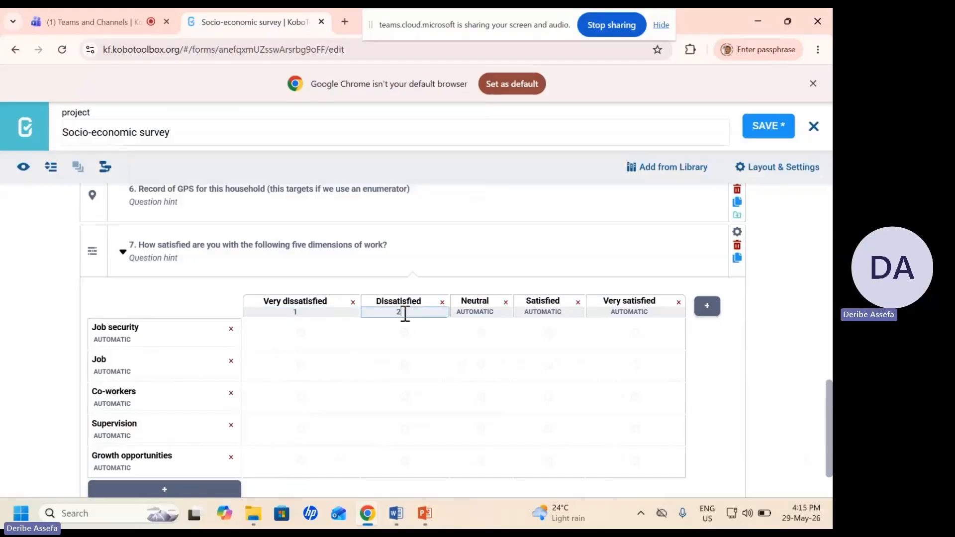
left_click(470, 313)
type("3")
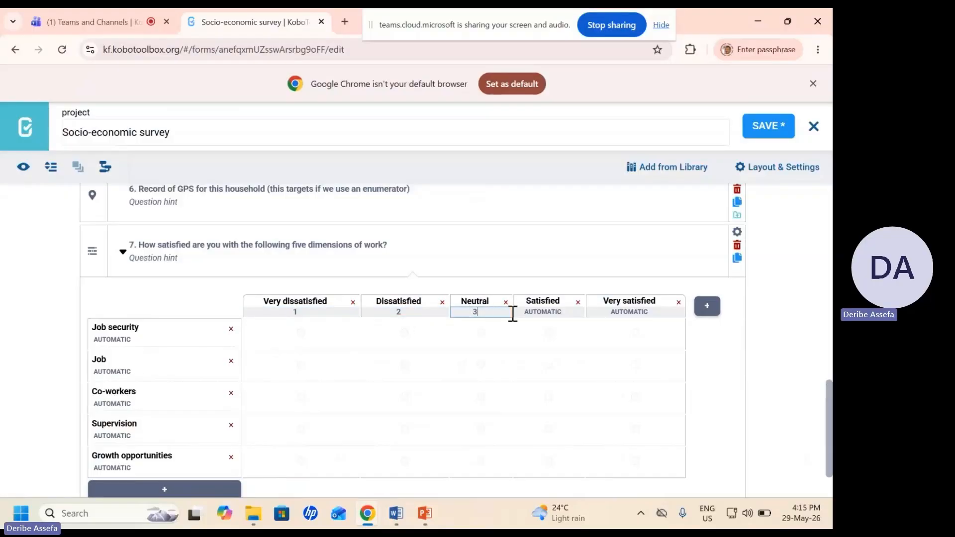
left_click(552, 313)
type("4")
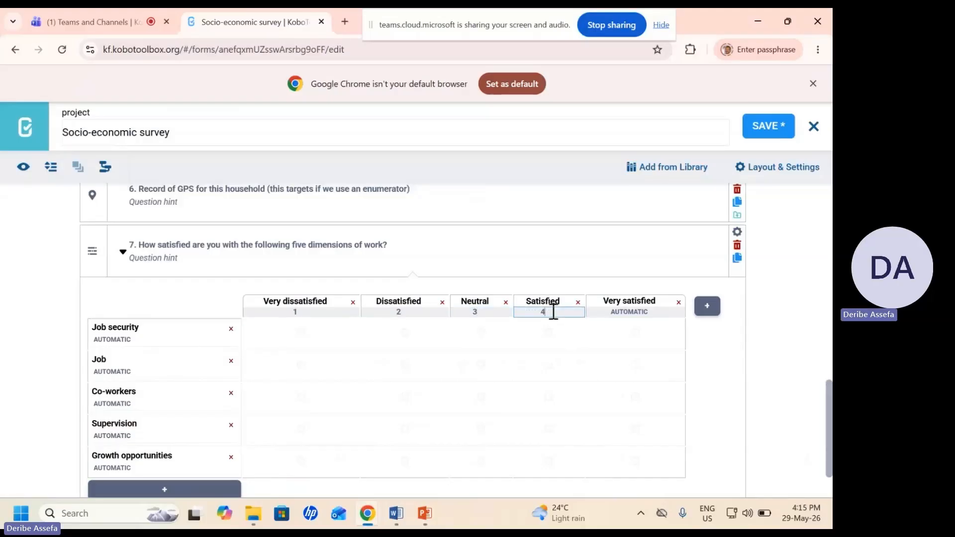
left_click(628, 314)
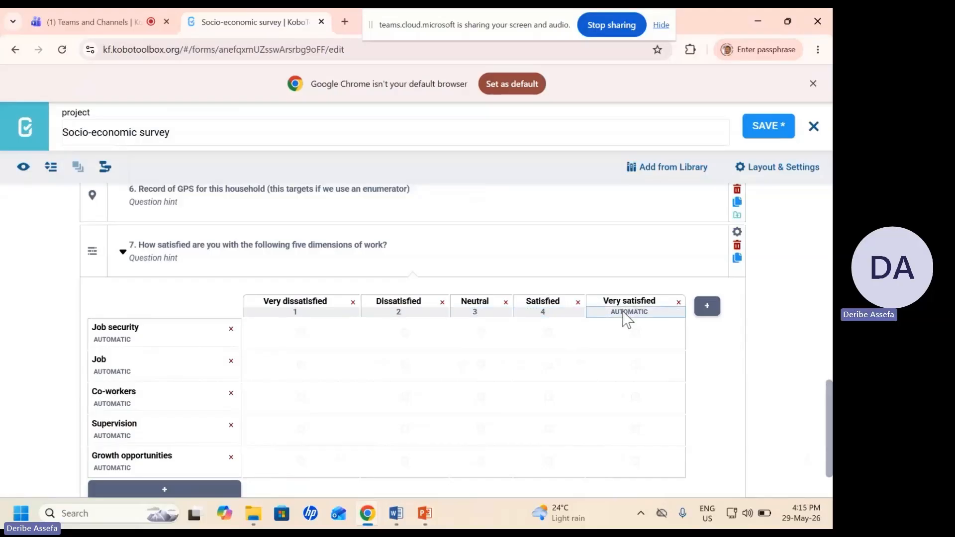
type("5")
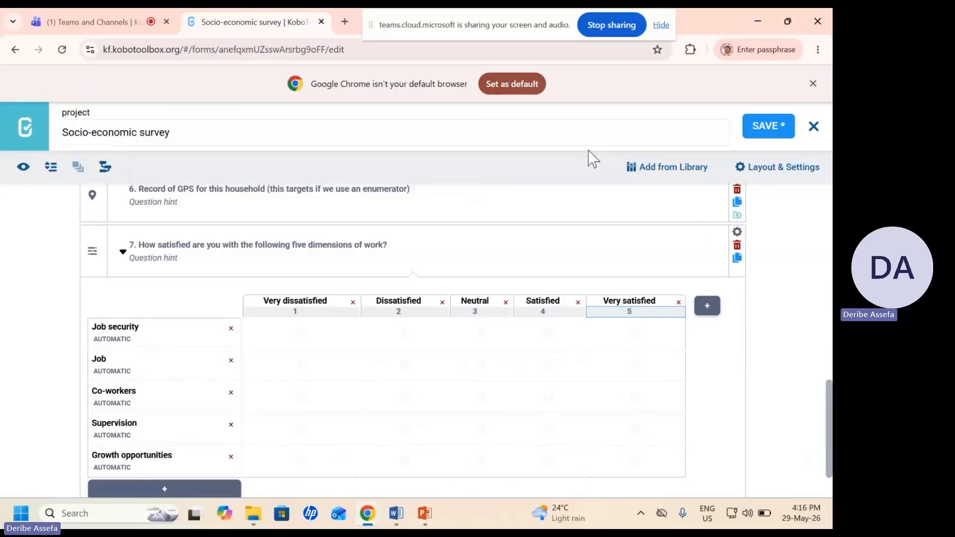
left_click(760, 129)
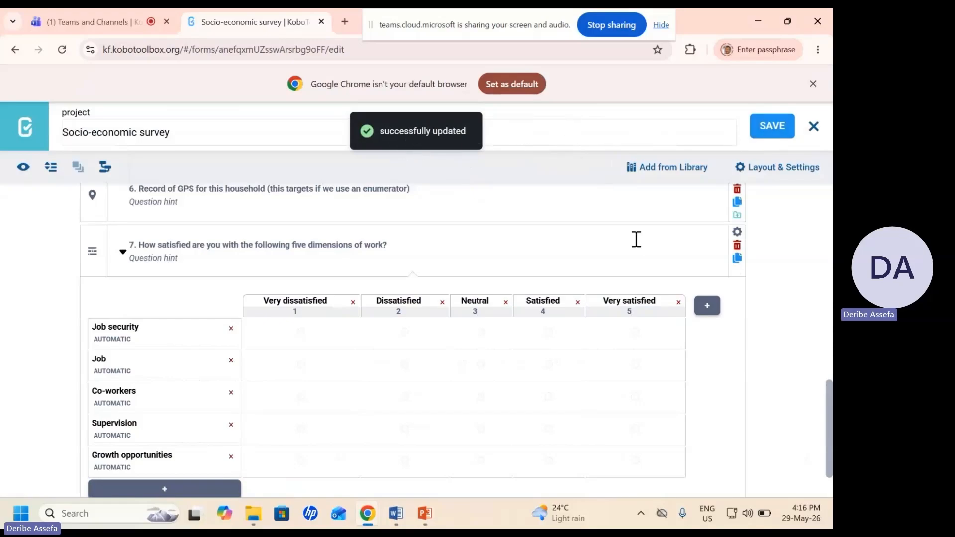
Step: Start a new question below question 7 and copy "What would you rank as your three (3) main priority needs" from the Word document
scroll(826, 401, "down", 1)
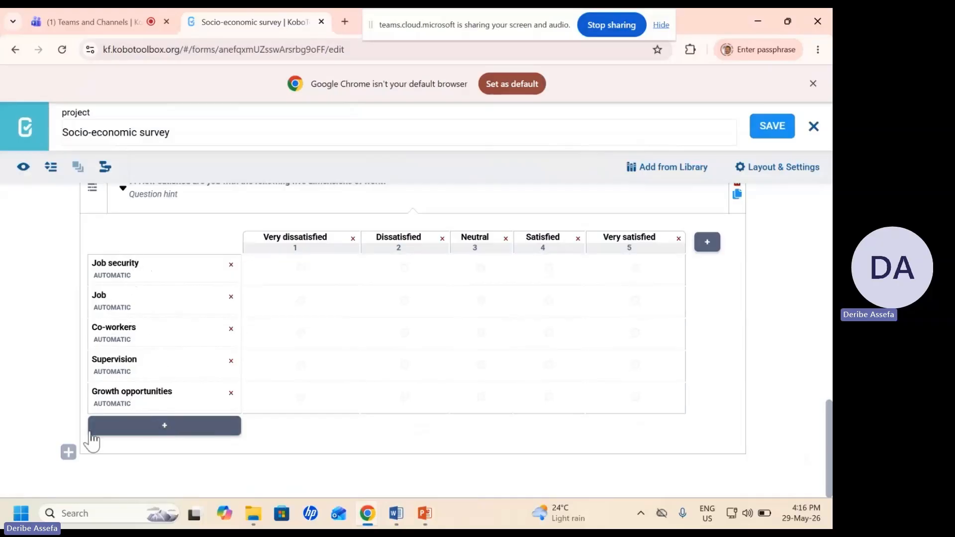
left_click(68, 452)
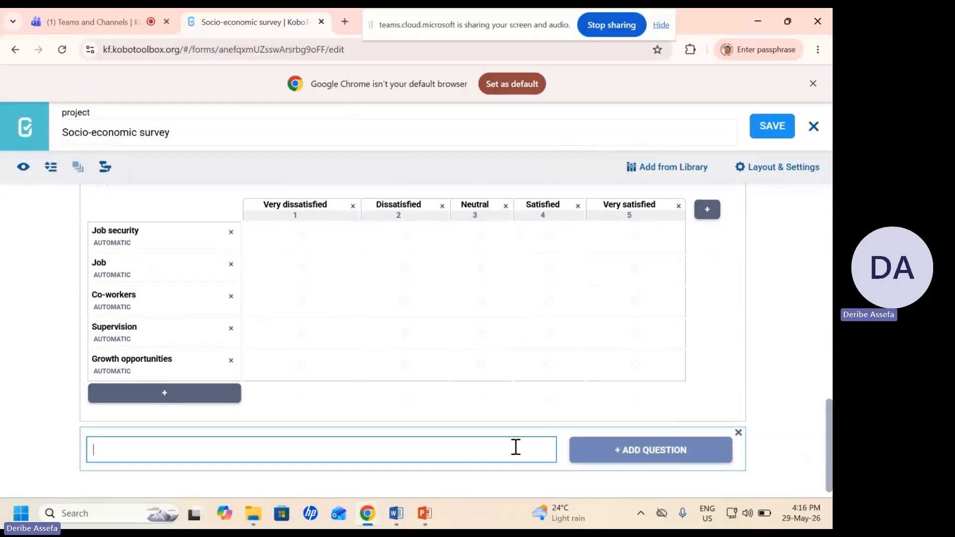
mouse_move(396, 522)
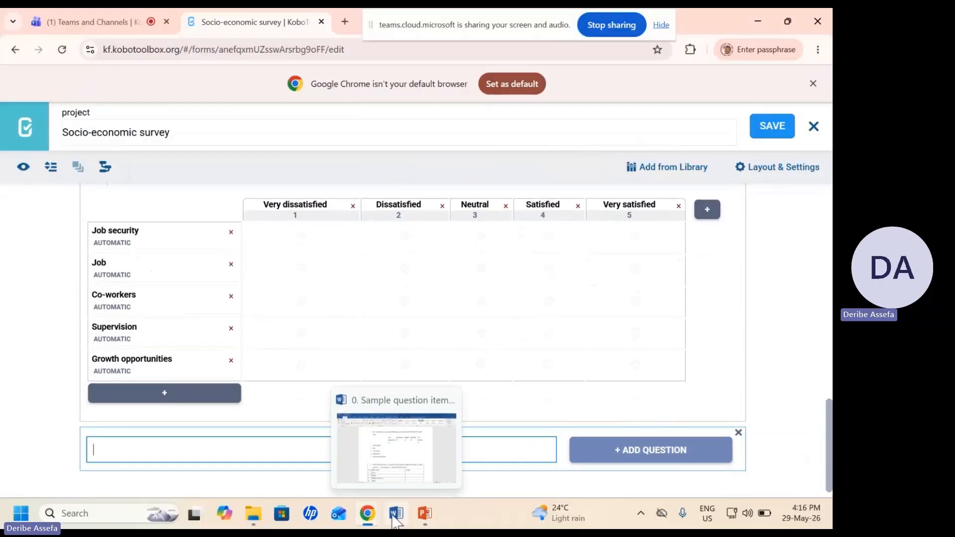
left_click(396, 517)
mouse_move(827, 296)
left_mouse_down()
mouse_move(827, 341)
mouse_move(827, 300)
left_mouse_up()
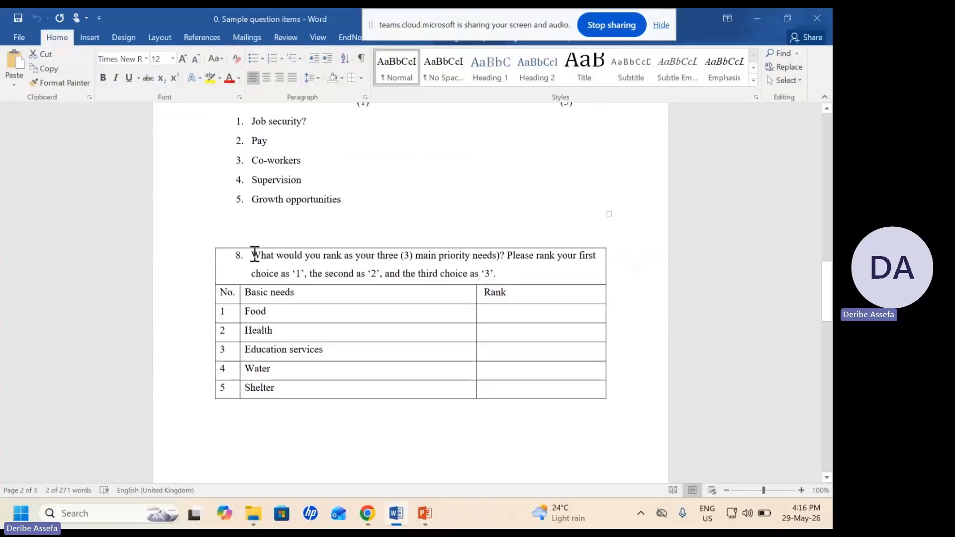
left_click_drag(254, 255, 501, 253)
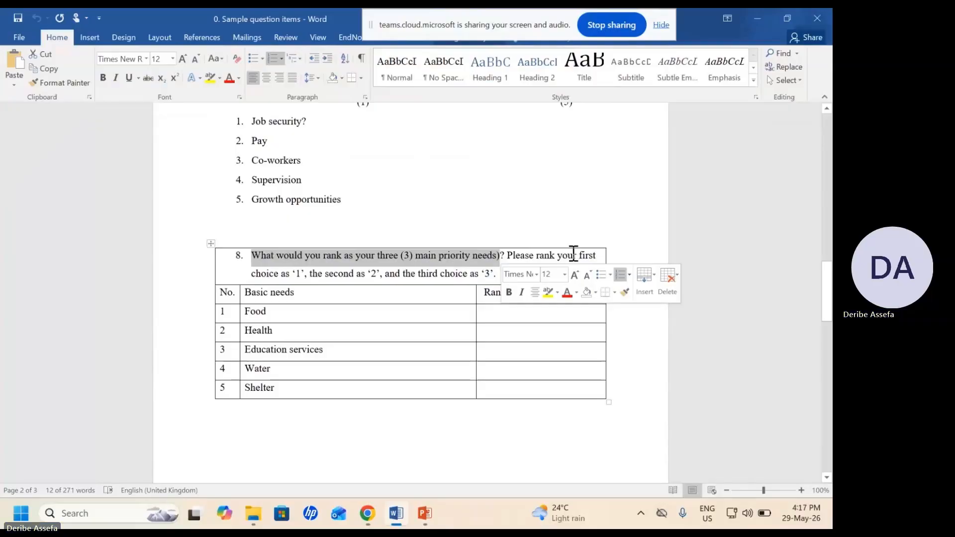
right_click(314, 257)
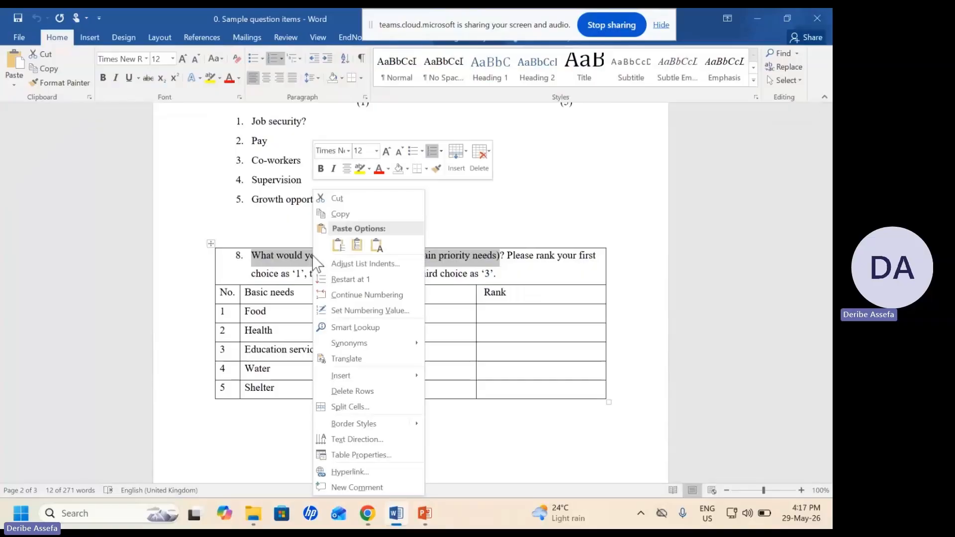
left_click(339, 214)
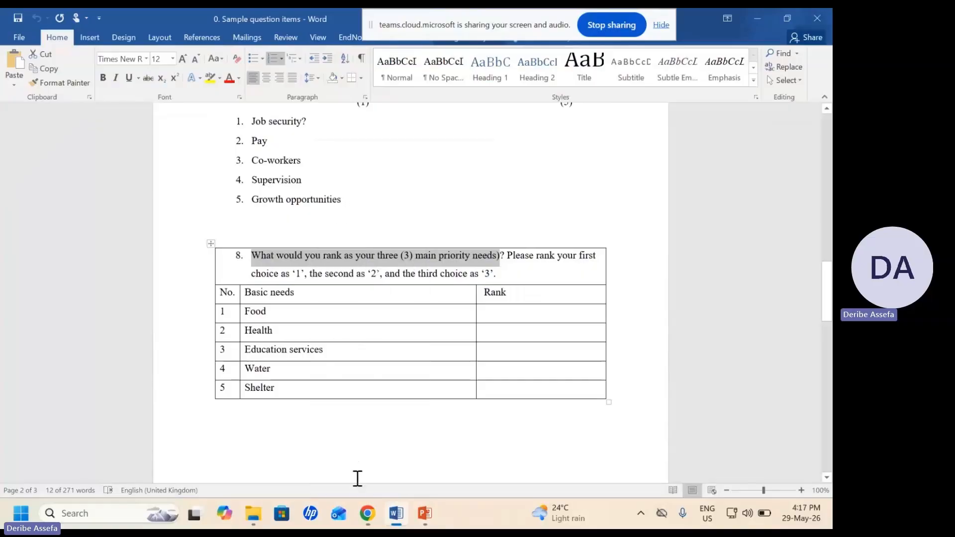
Step: Switch back to KoboToolbox and enter "8. What would you rank as your three (3) main priority needs?" as the new question's text
mouse_move(368, 514)
left_click(307, 480)
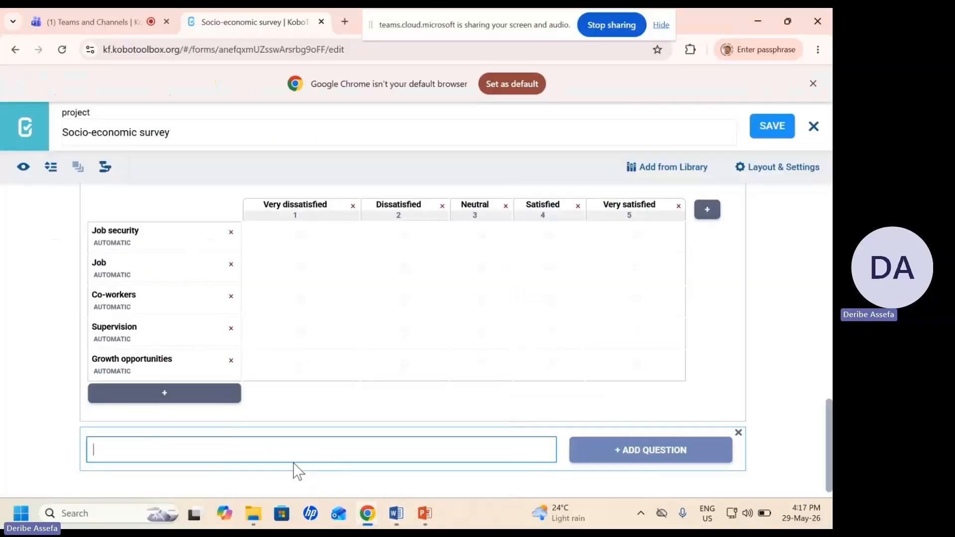
left_click(166, 452)
key("ctrl+v")
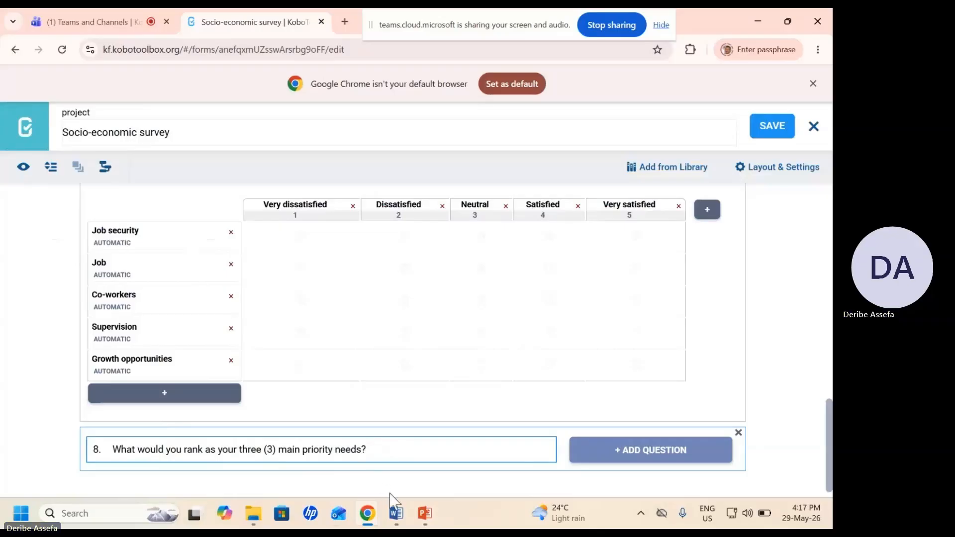
Step: Check question 8 in the Word document, then add the new question to the form as a Ranking question
left_click(396, 514)
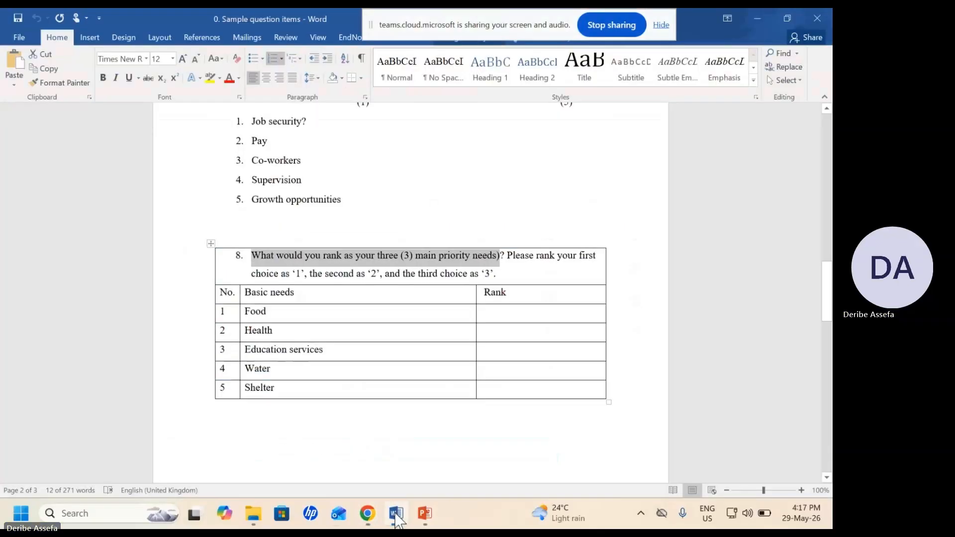
left_click(395, 517)
scroll(829, 429, "down", 1)
left_click(625, 440)
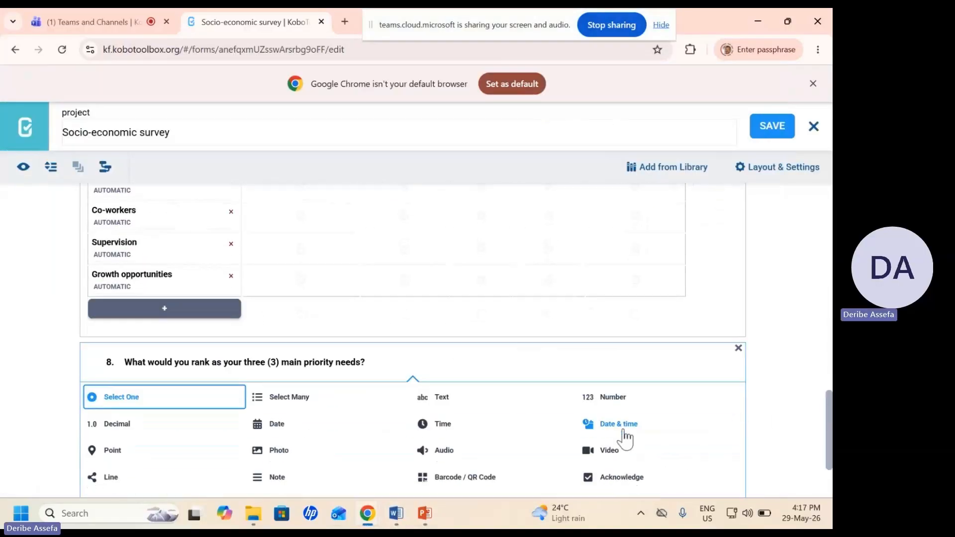
scroll(625, 437, "down", 2)
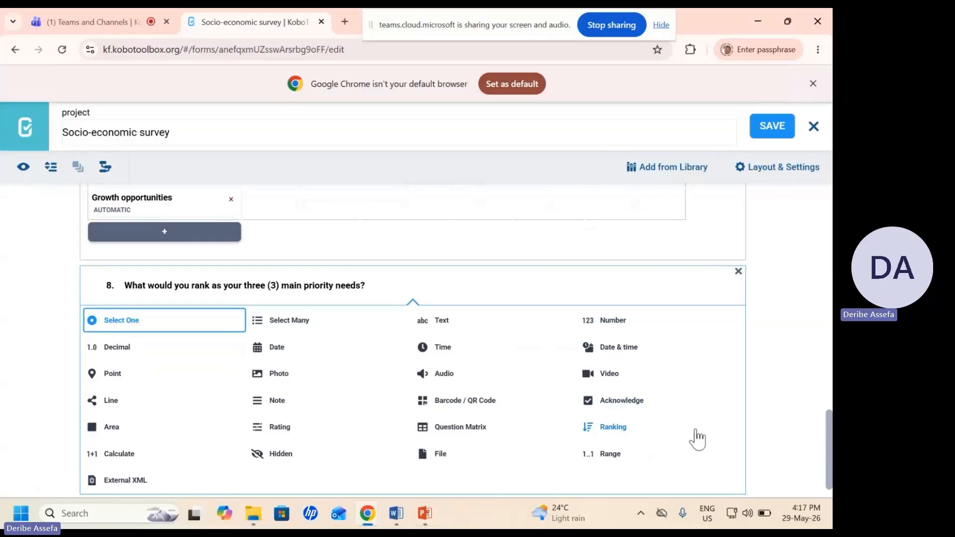
left_click(614, 429)
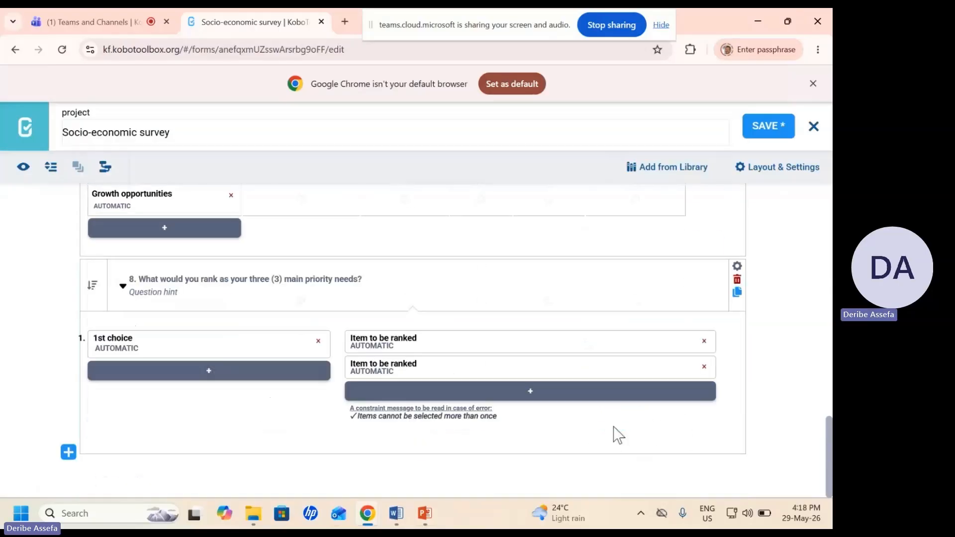
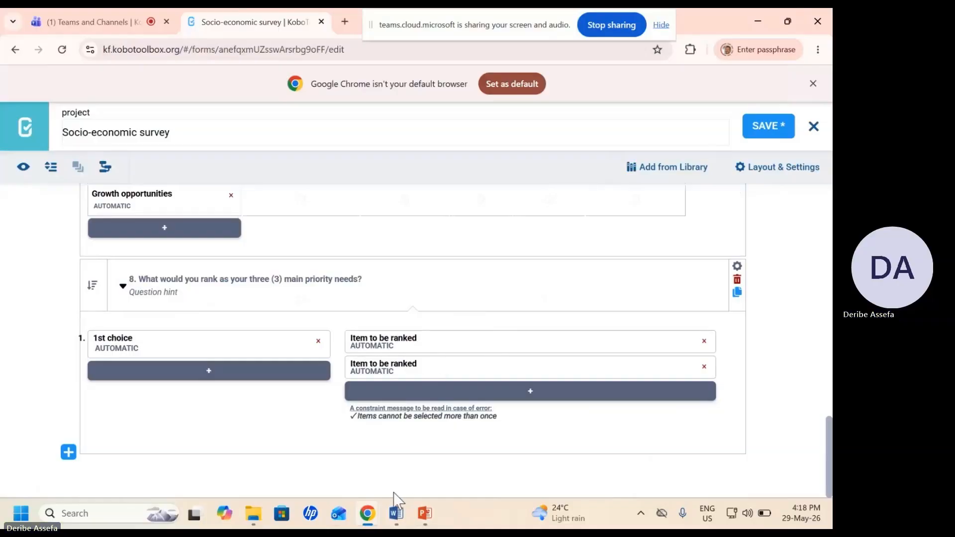
Step: Check the basic needs list in the Word document and rename question 8's first item to be ranked as "Food"
left_click(397, 516)
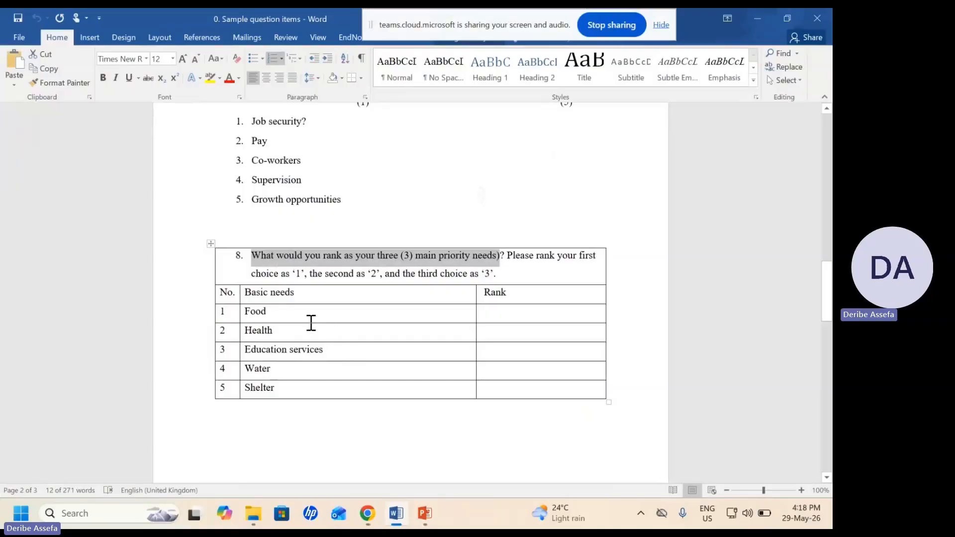
left_click_drag(270, 312, 392, 484)
left_click(328, 362)
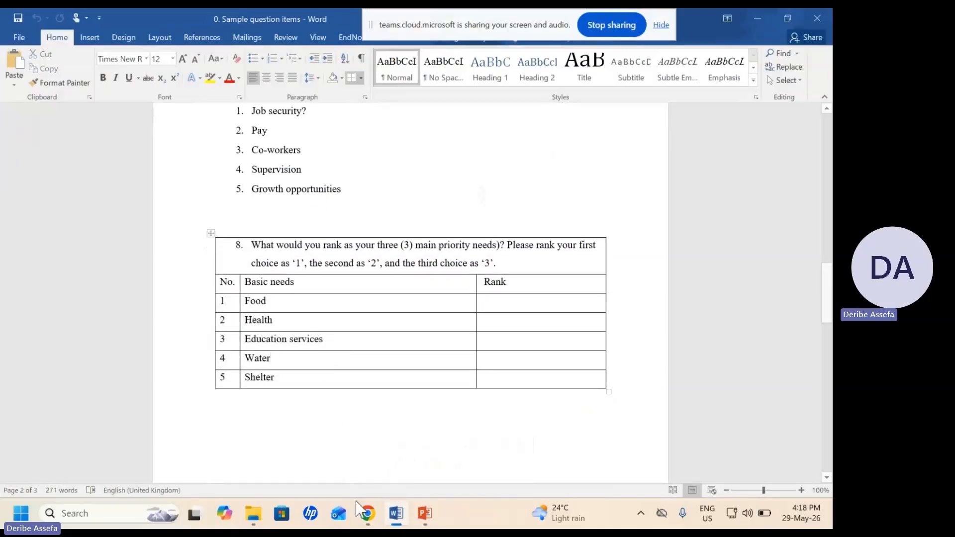
mouse_move(367, 512)
left_click(297, 454)
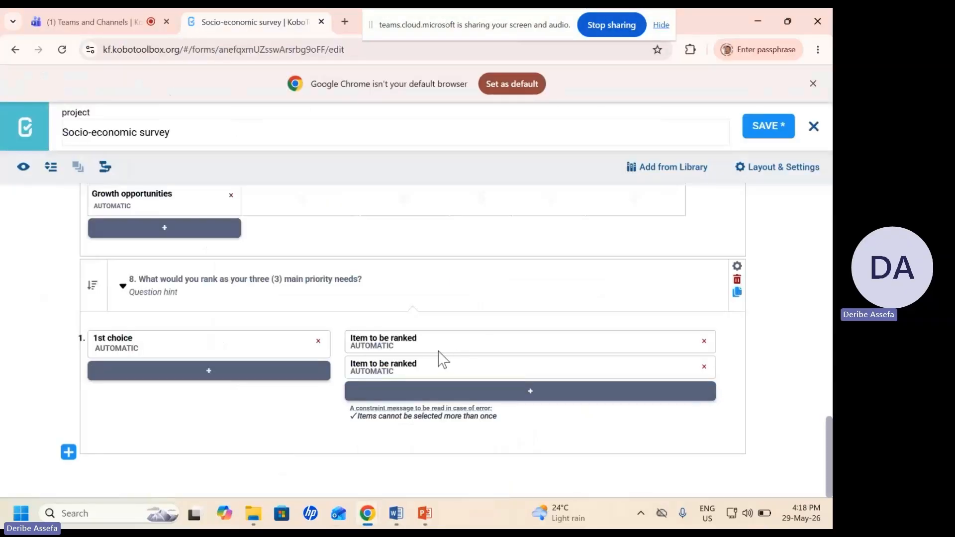
double_click(359, 338)
key("Delete")
key("Delete")
key("Delete")
key("Delete")
key("Delete")
key("Delete")
key("Delete")
key("Delete")
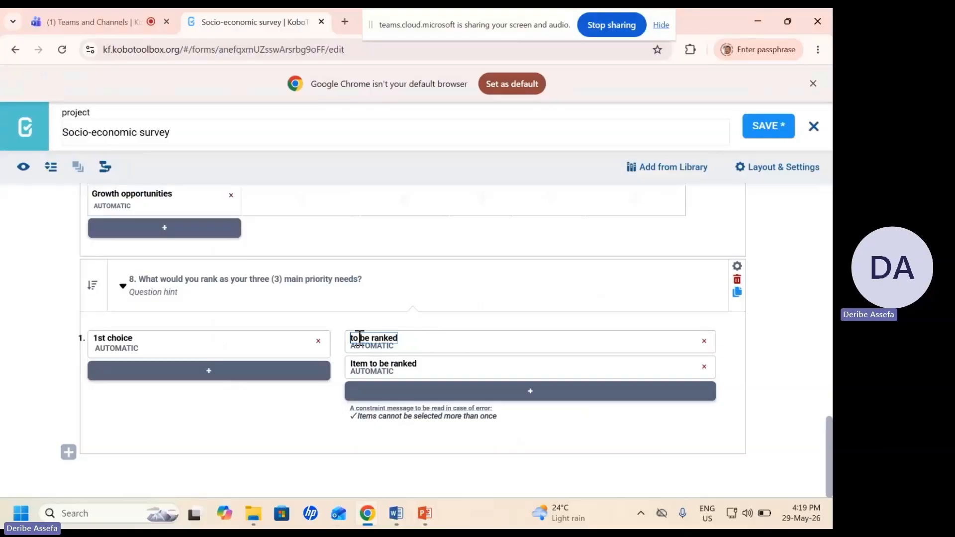
key("Delete")
key("Delete")
key("Delete")
key("Delete")
key("Delete")
type("F")
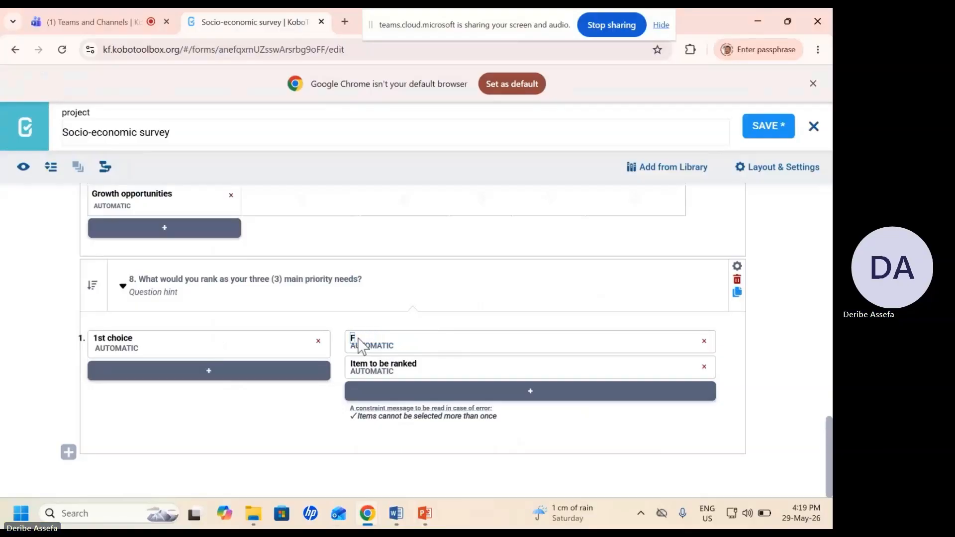
type("ood")
Step: Rename the second item to be ranked in question 8 as "Health"
double_click(395, 363)
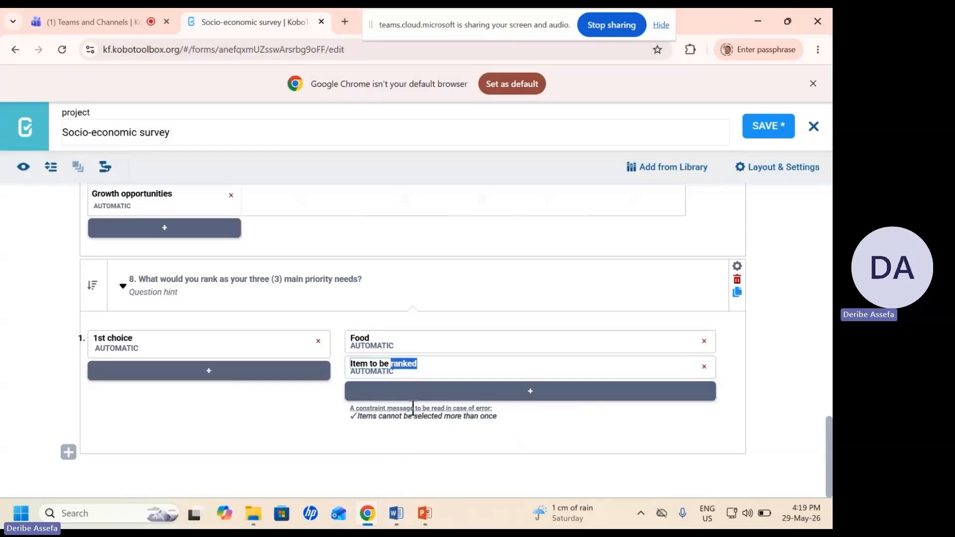
key("BackSpace")
key("BackSpace")
key("BackSpace")
key("BackSpace")
key("BackSpace")
key("BackSpace")
key("BackSpace")
key("BackSpace")
key("BackSpace")
key("BackSpace")
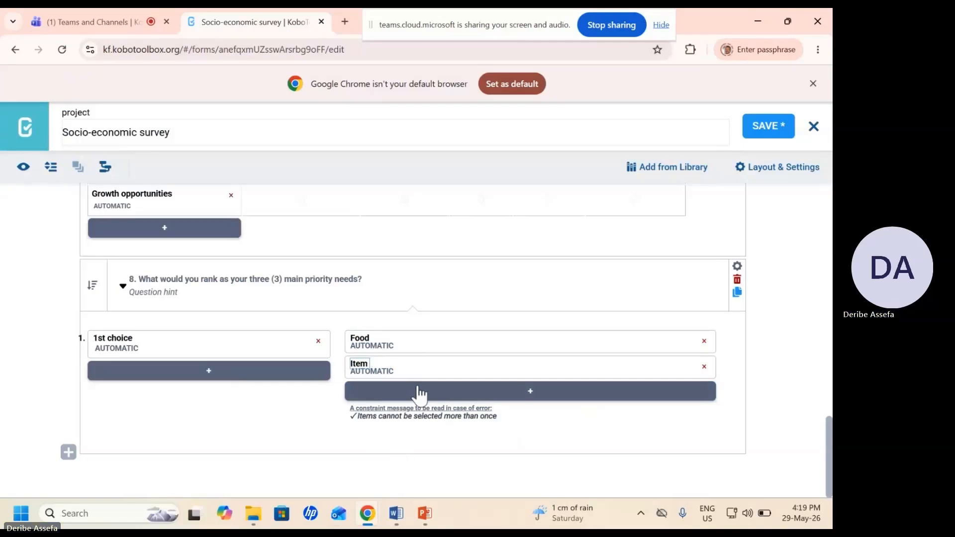
key("BackSpace")
key("BackSpace")
type("Helath")
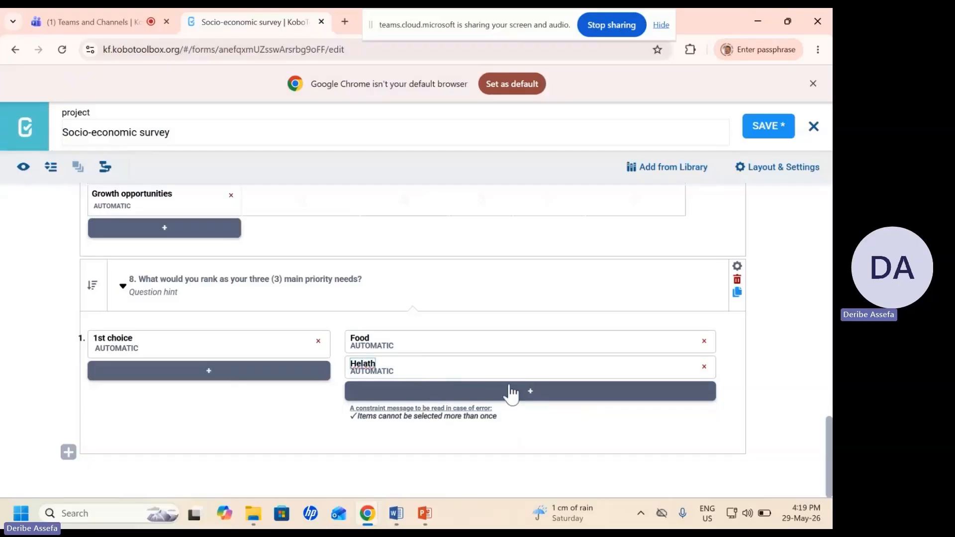
left_click(363, 358)
type("a")
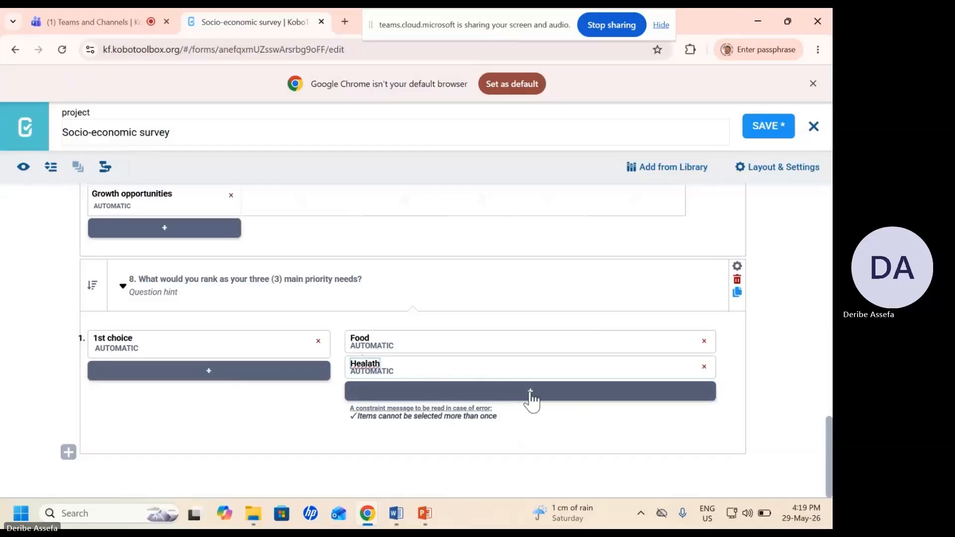
key("Delete")
key("Delete")
key("Delete")
key("Delete")
key("BackSpace")
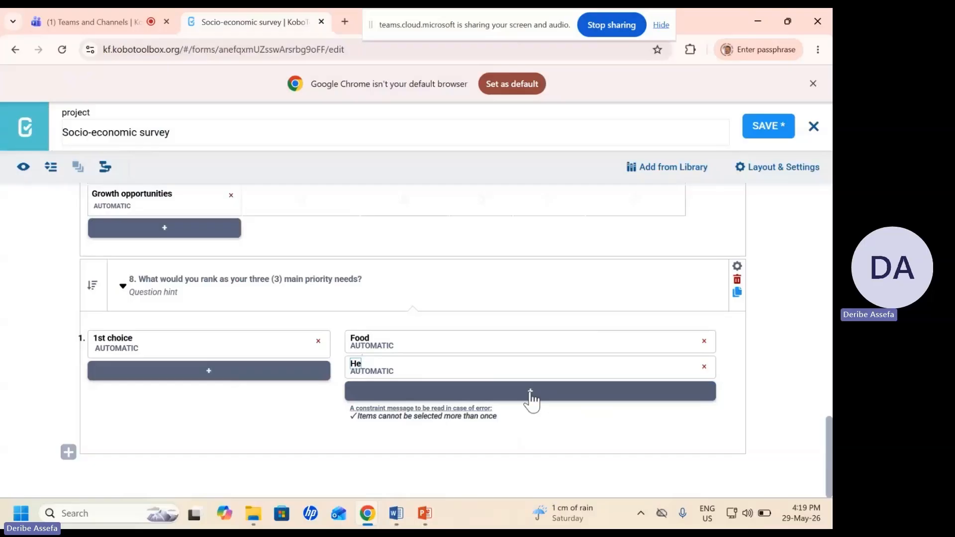
type("alth")
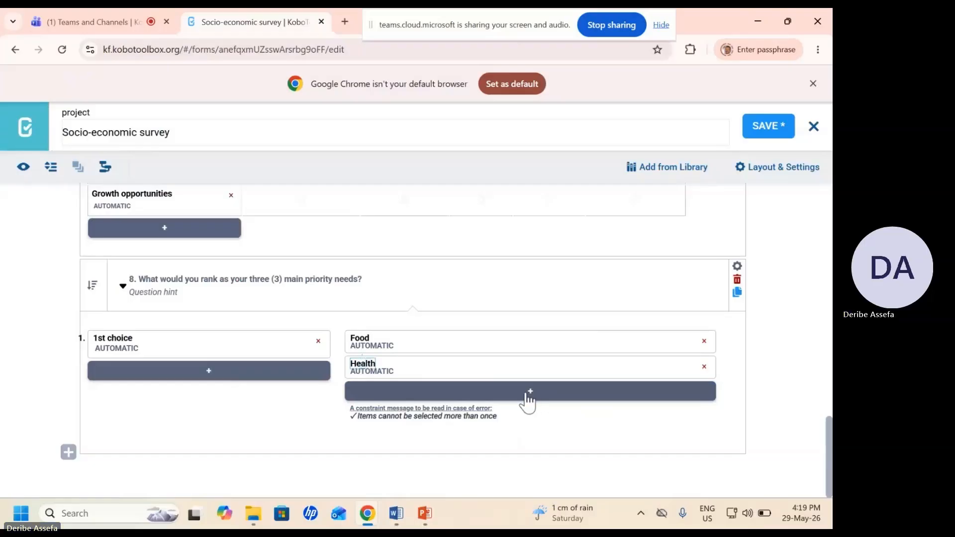
Step: Add a third item to question 8's ranking list, check the basic needs in the Word document, and name the item "Education"
left_click(529, 398)
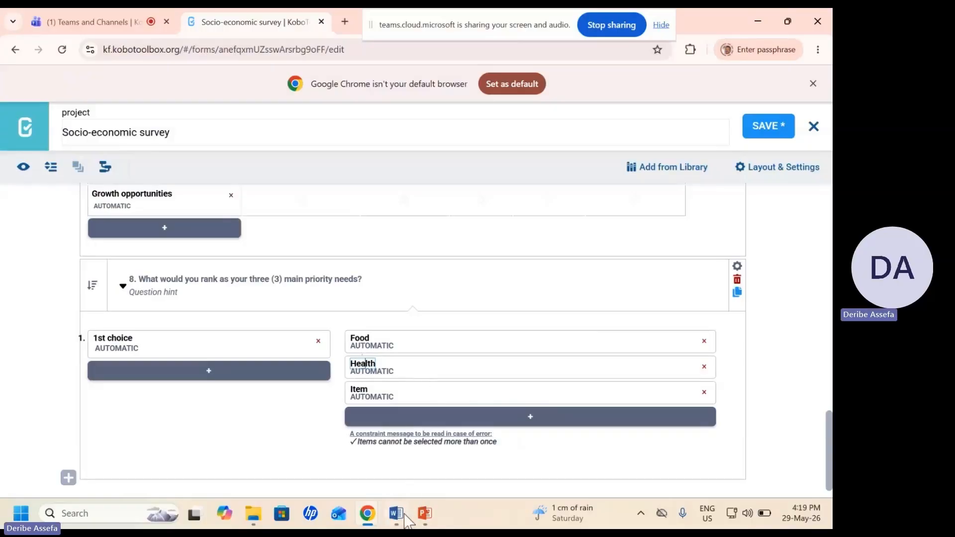
mouse_move(396, 512)
left_click(391, 450)
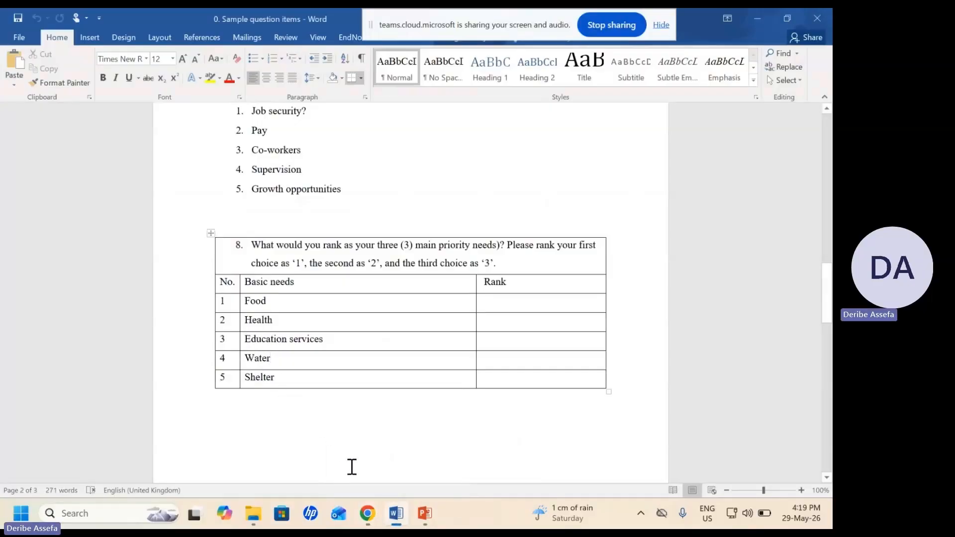
mouse_move(419, 523)
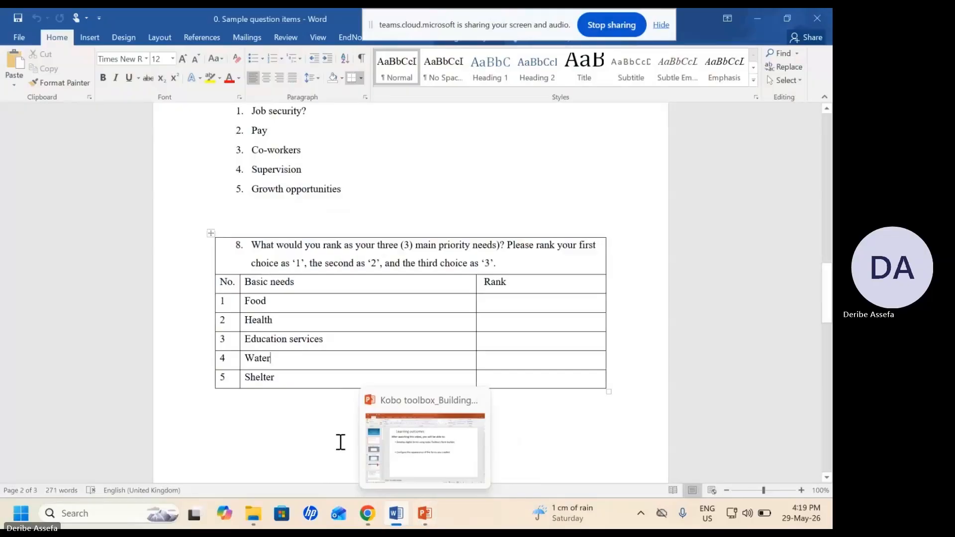
mouse_move(368, 512)
left_click(318, 444)
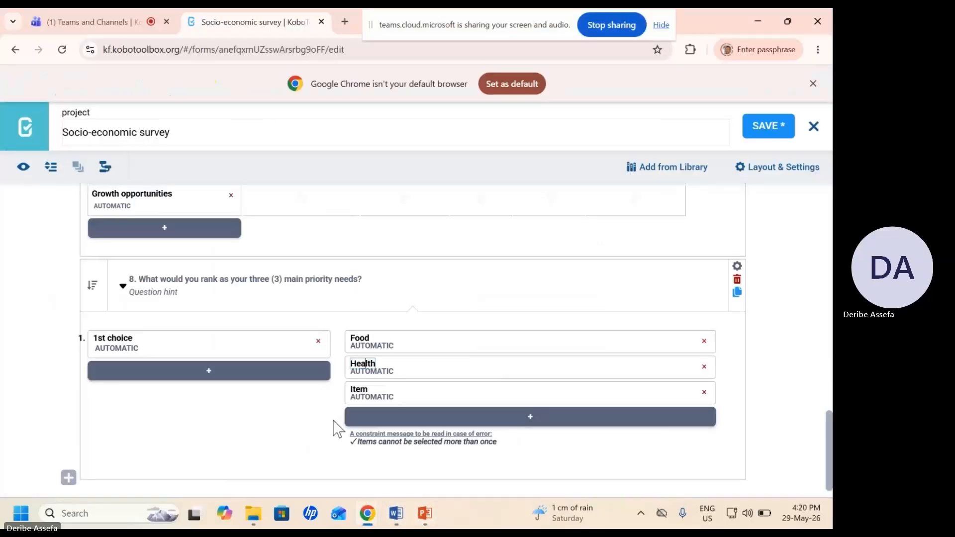
left_click(371, 394)
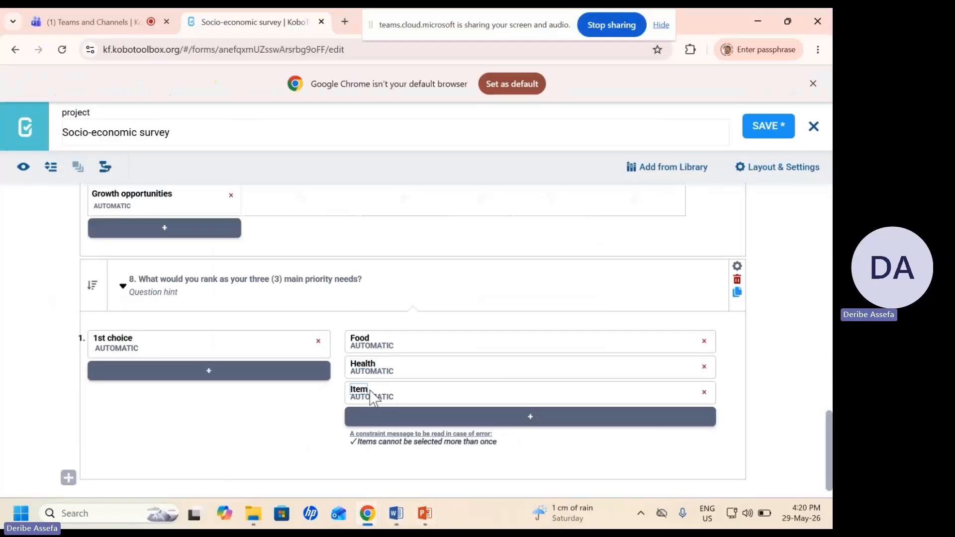
double_click(364, 389)
type("Education")
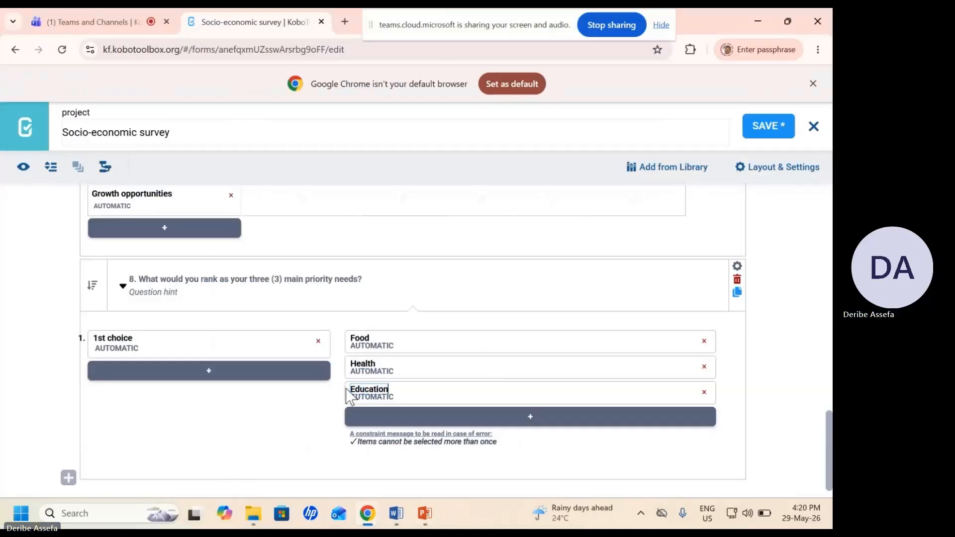
Step: Add two more items to be ranked in question 8, named "Water" and "Shelter"
left_click(543, 417)
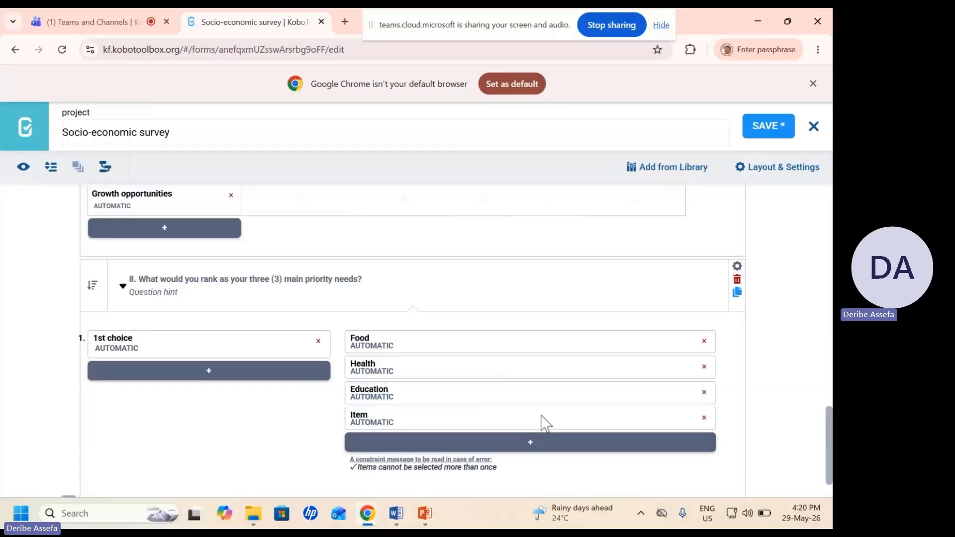
left_click(353, 416)
type("Water")
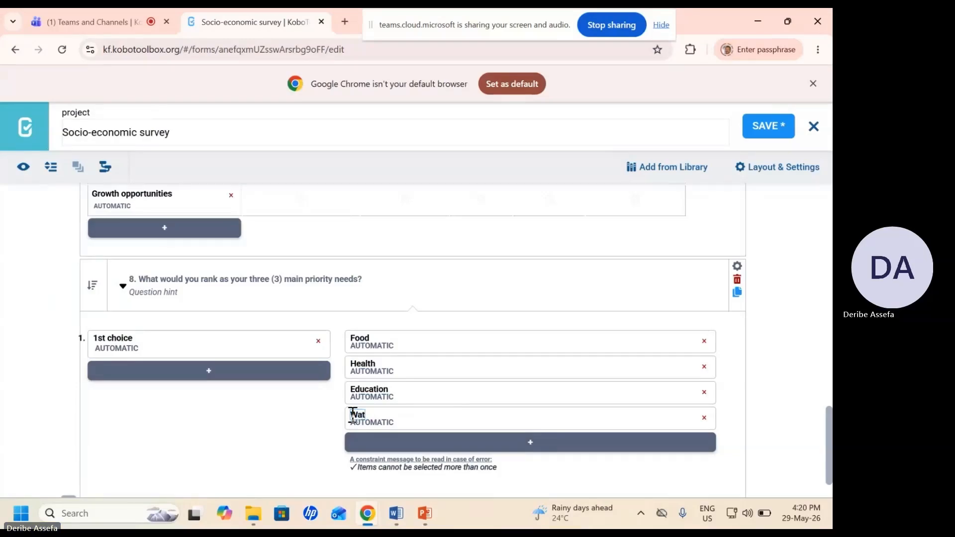
left_click(495, 445)
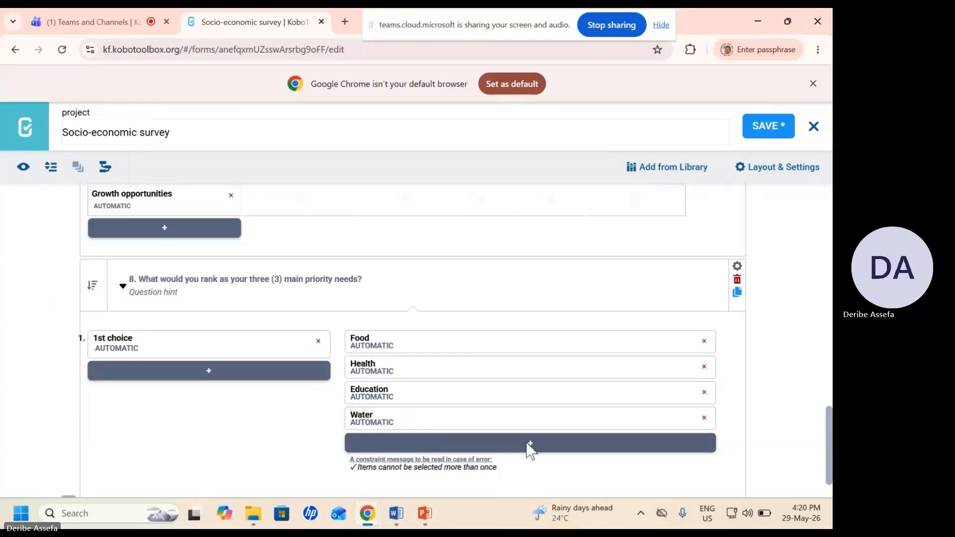
left_click(358, 441)
type("Shelter")
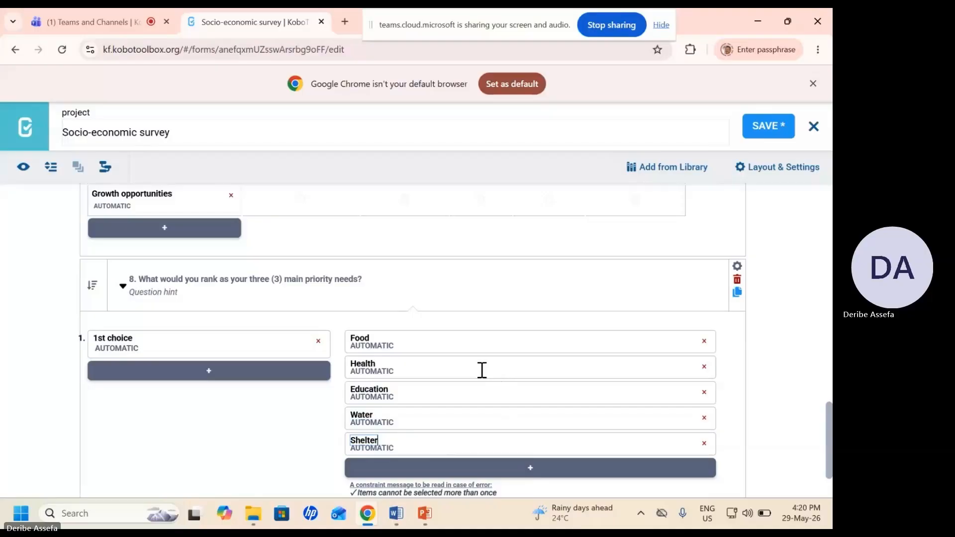
Step: Set question 8's item values to 1 for Food, 2 for Health, 3 for Education, 4 for Water and 5 for Shelter
left_click(364, 346)
type("1")
left_click(370, 372)
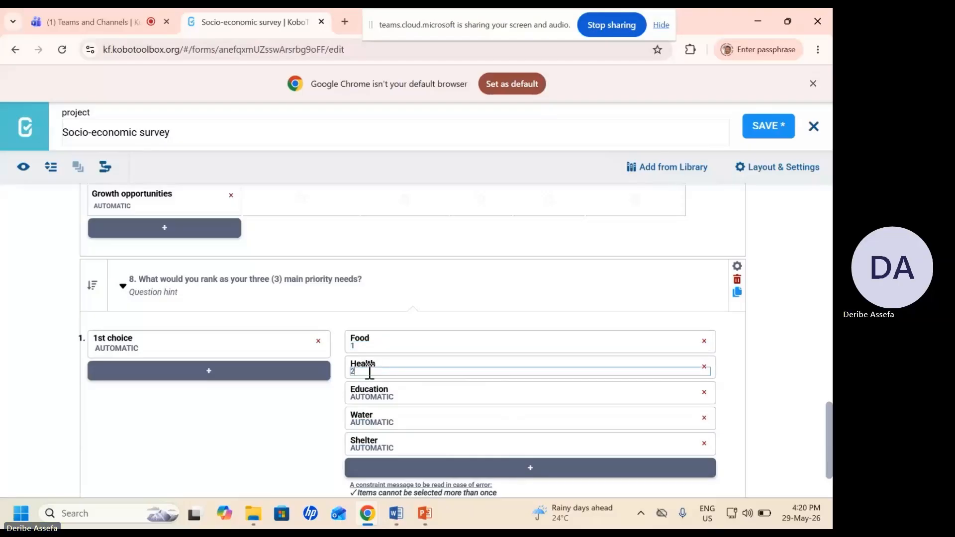
type("2")
left_click(368, 397)
type("3")
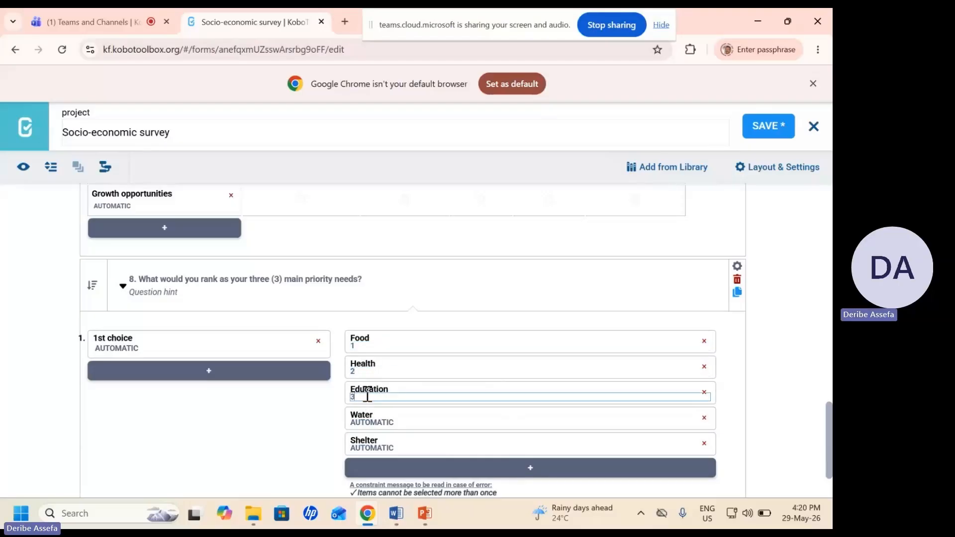
left_click(367, 416)
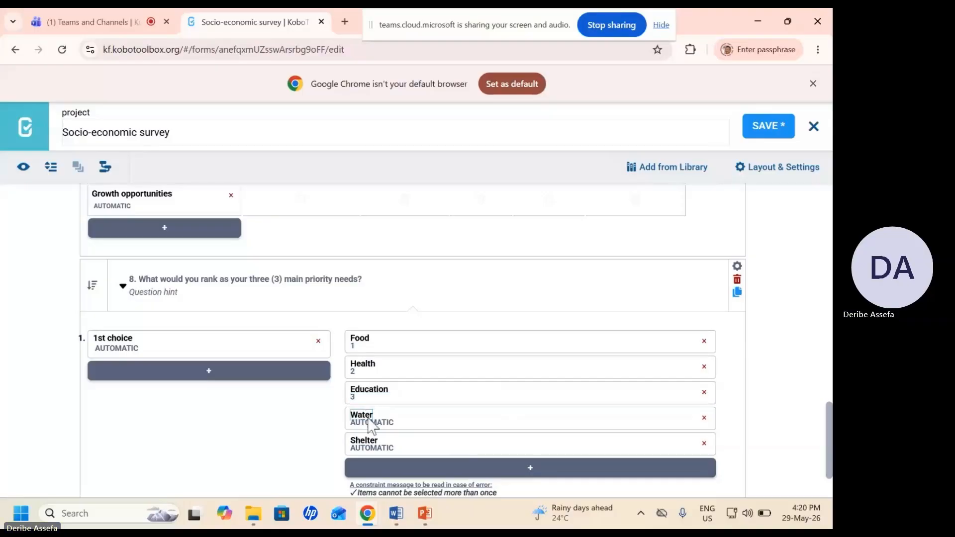
left_click(379, 422)
type("4")
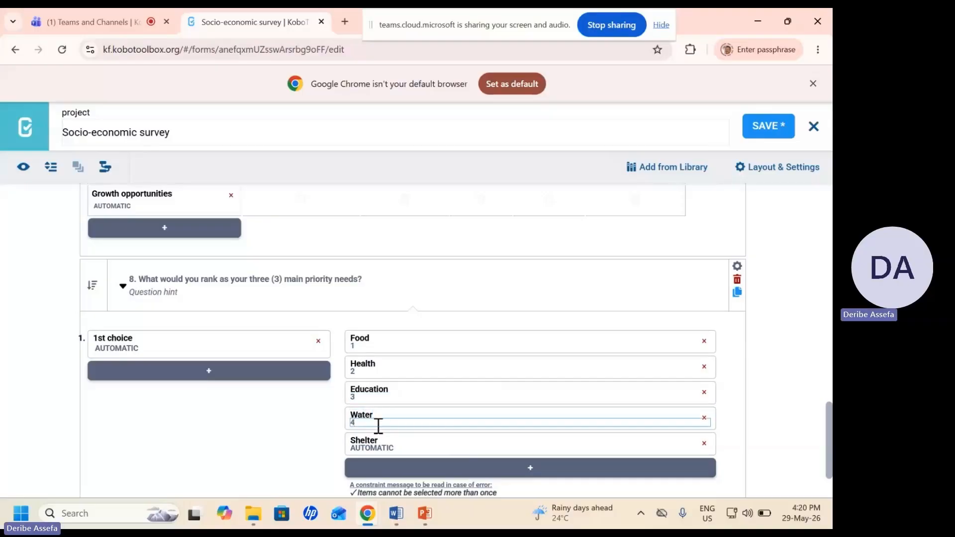
left_click(371, 446)
type("5")
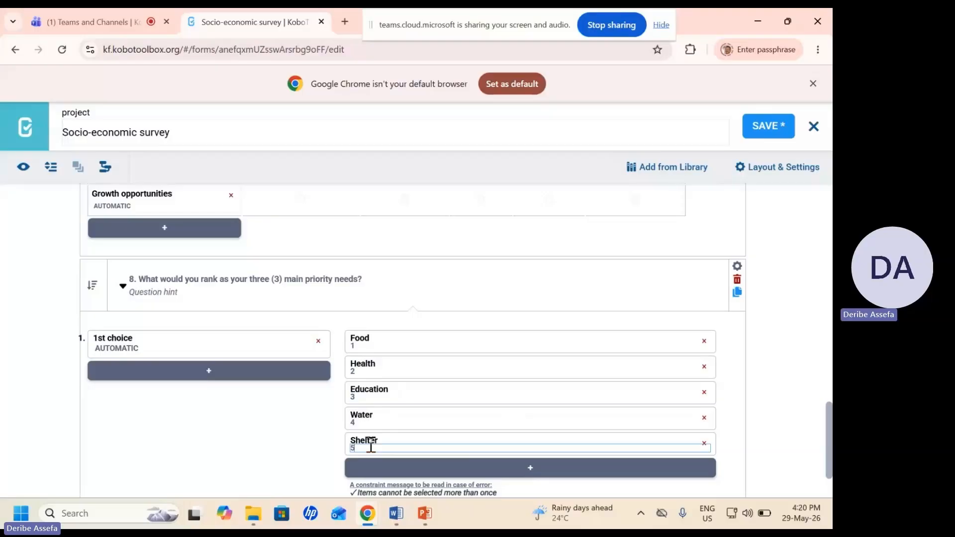
Step: Add a second and a third choice level to question 8's ranking
left_click(213, 375)
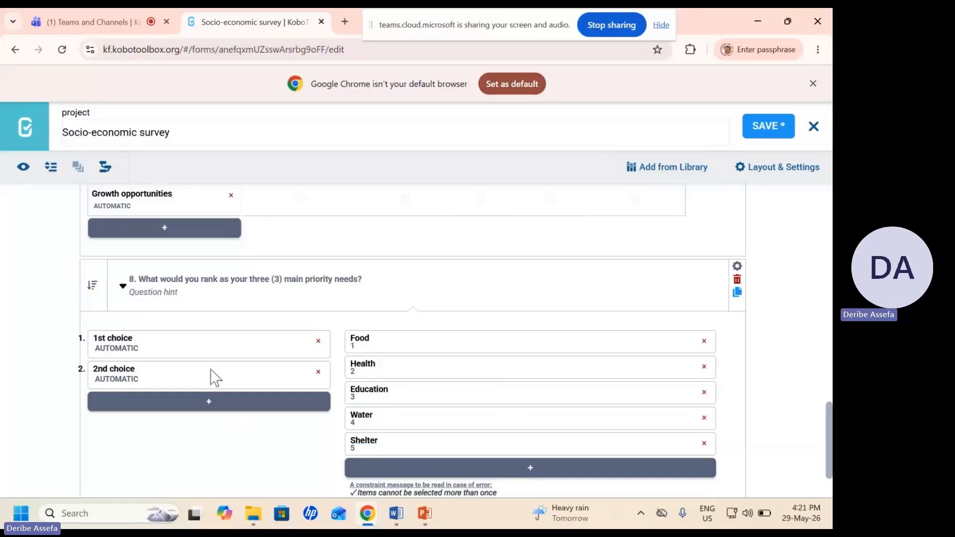
left_click(209, 401)
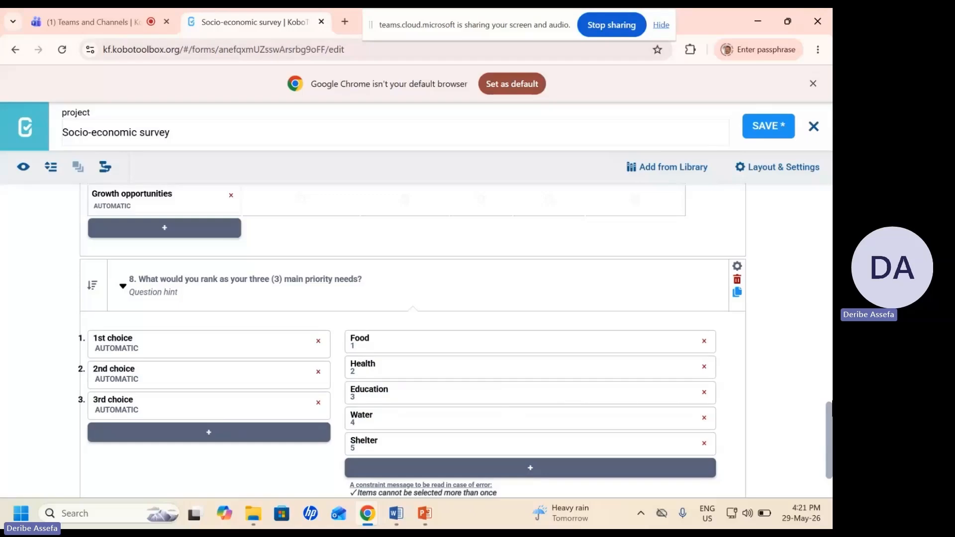
Step: Preview the form, test question 8 with Food as the 1st choice, look through the other questions, and close the preview
left_click(24, 168)
left_click_drag(742, 277, 744, 391)
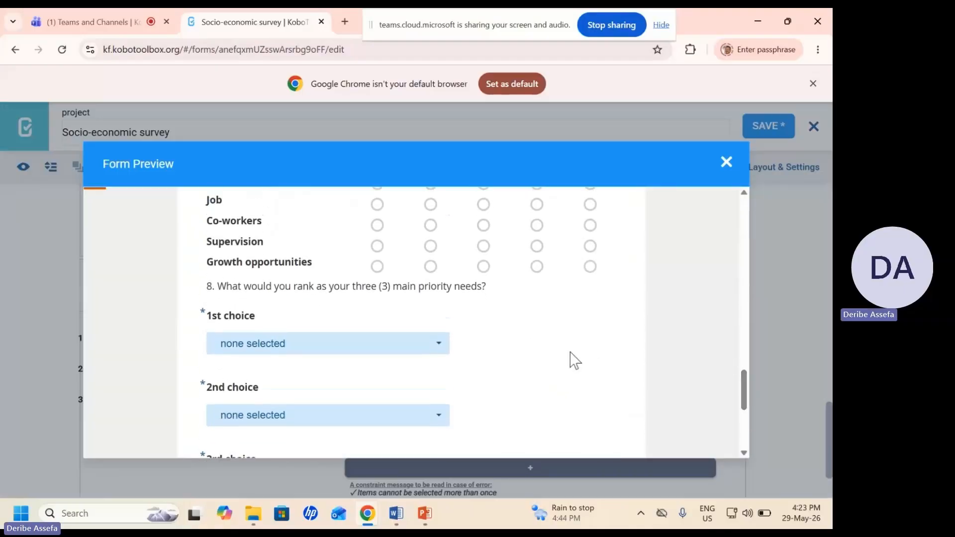
left_click(440, 352)
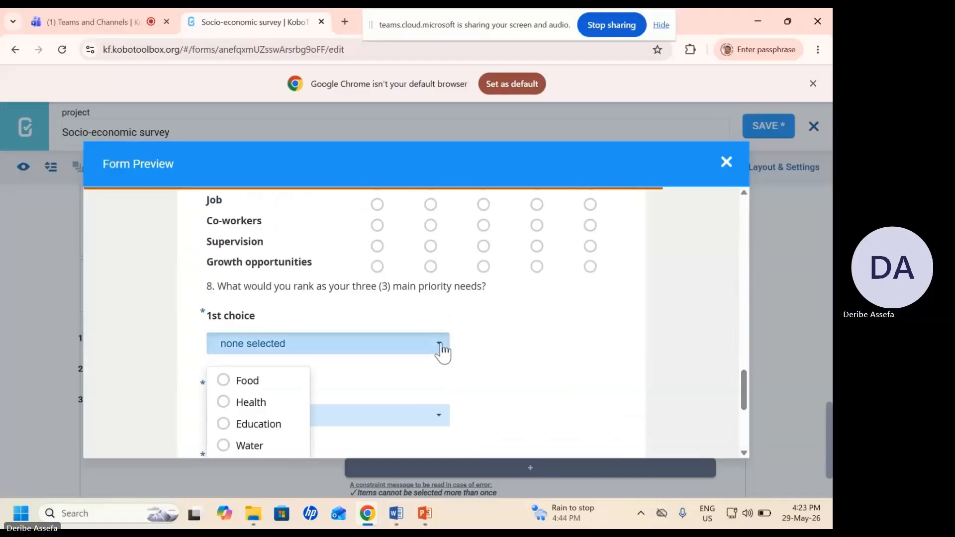
left_click(224, 381)
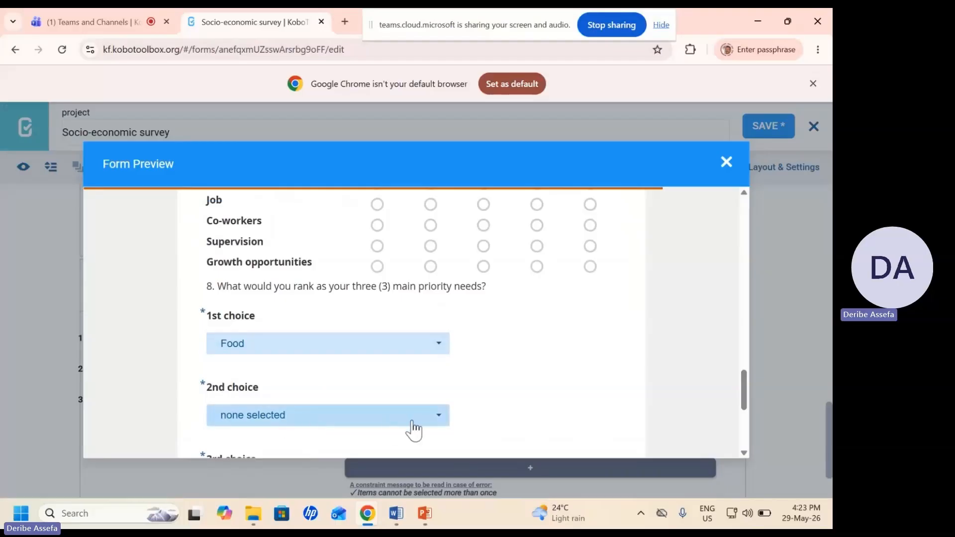
left_click_drag(743, 384, 745, 435)
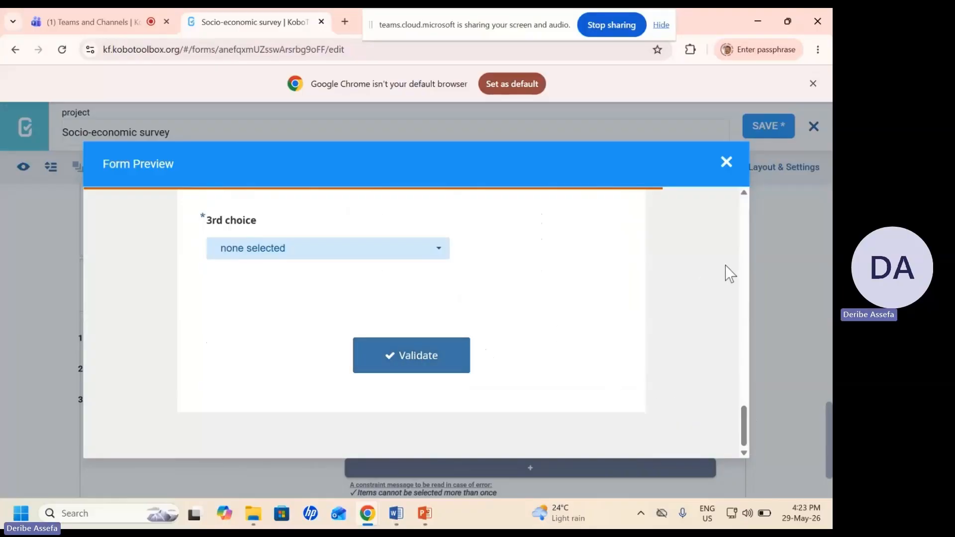
left_click_drag(742, 407, 742, 275)
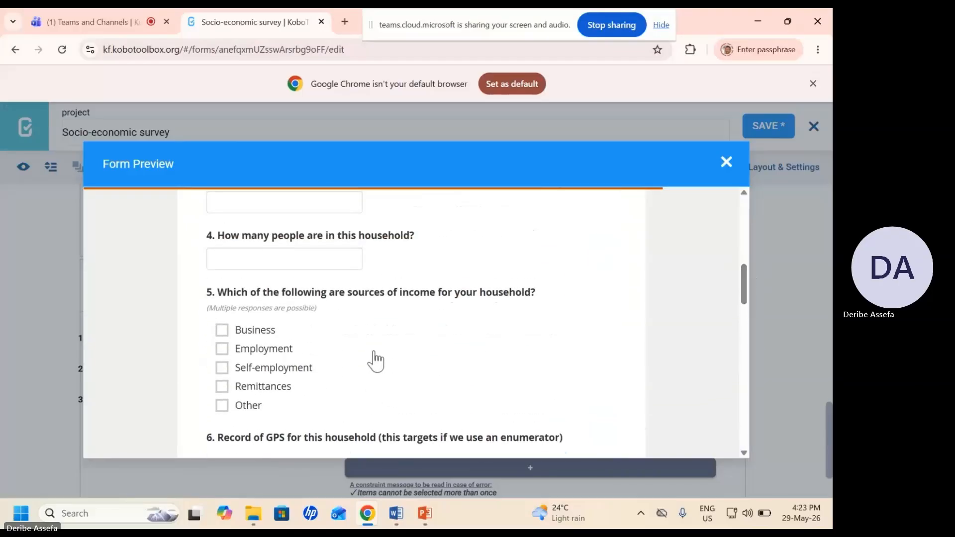
left_click(726, 162)
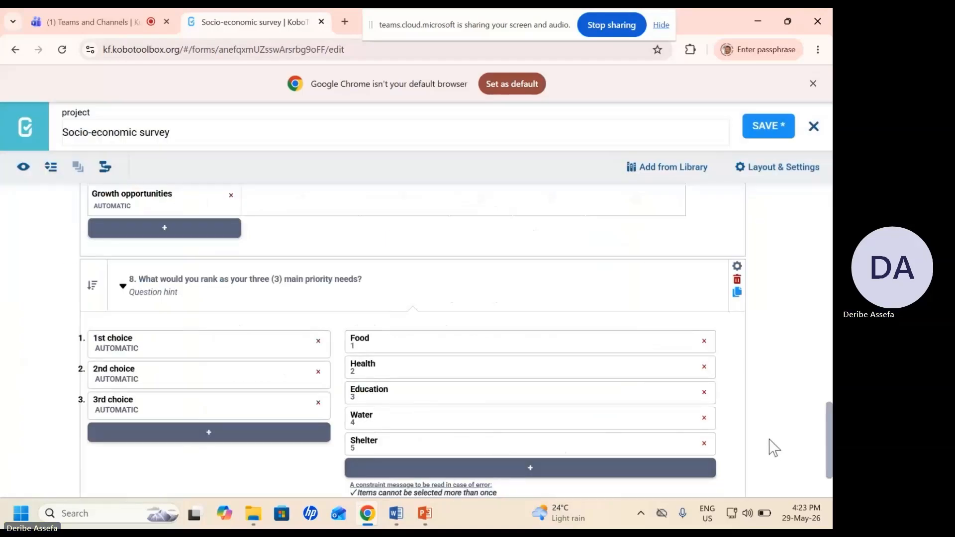
Step: Switch to the Word document and copy question 9 about the children and adults living in the household
left_click_drag(828, 431, 828, 458)
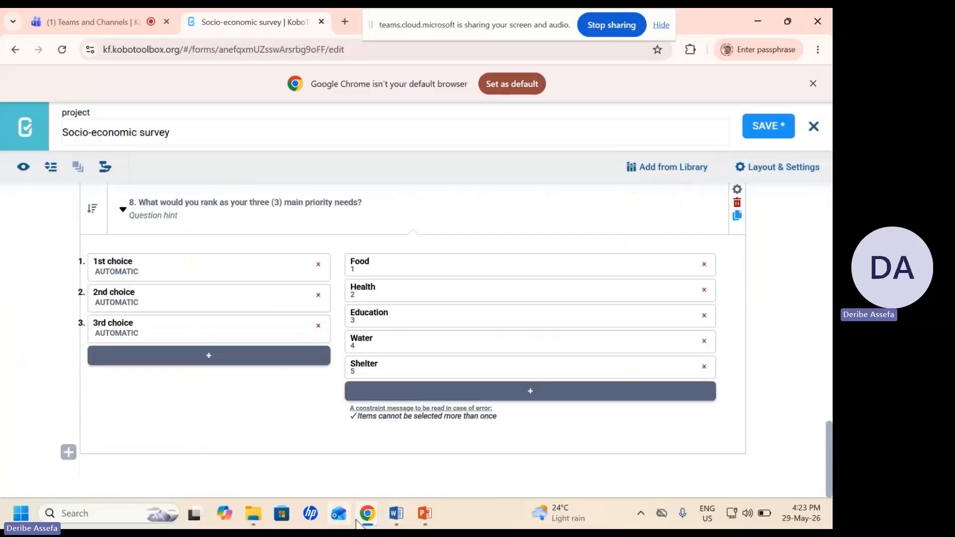
left_click(397, 517)
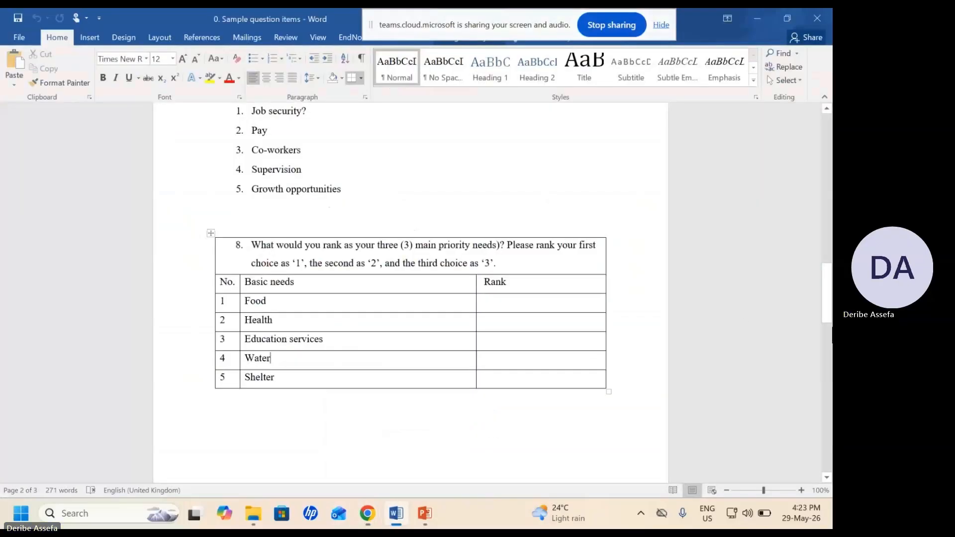
left_click_drag(827, 298, 828, 407)
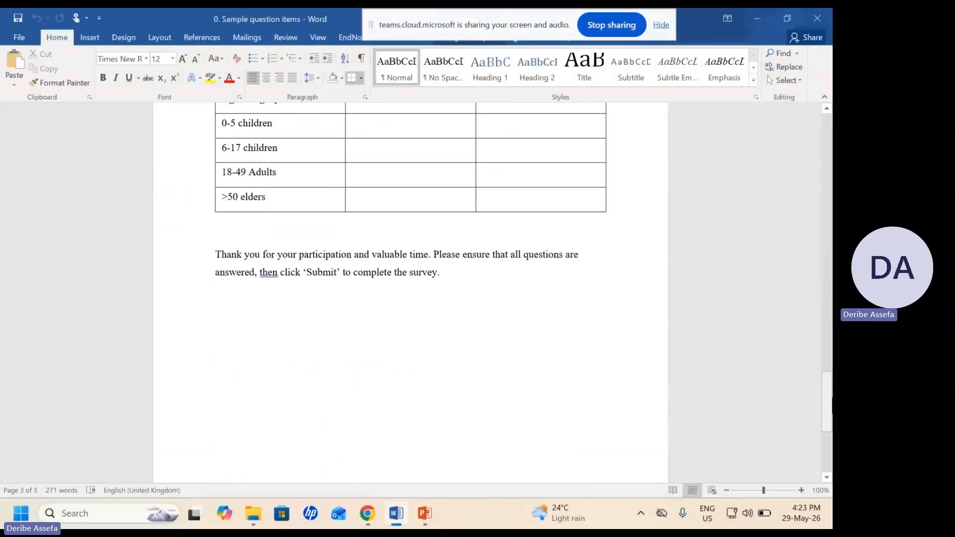
left_click_drag(831, 395, 828, 372)
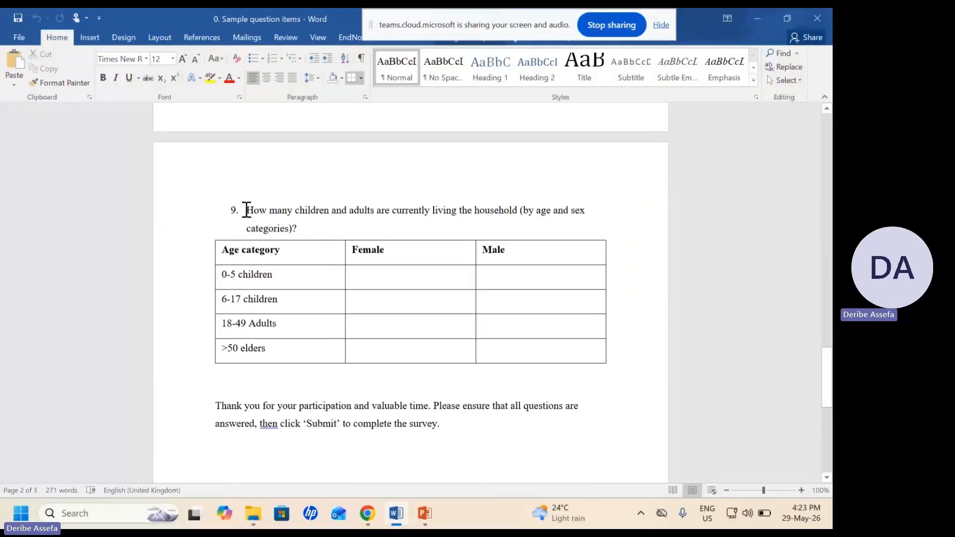
left_click_drag(247, 210, 294, 225)
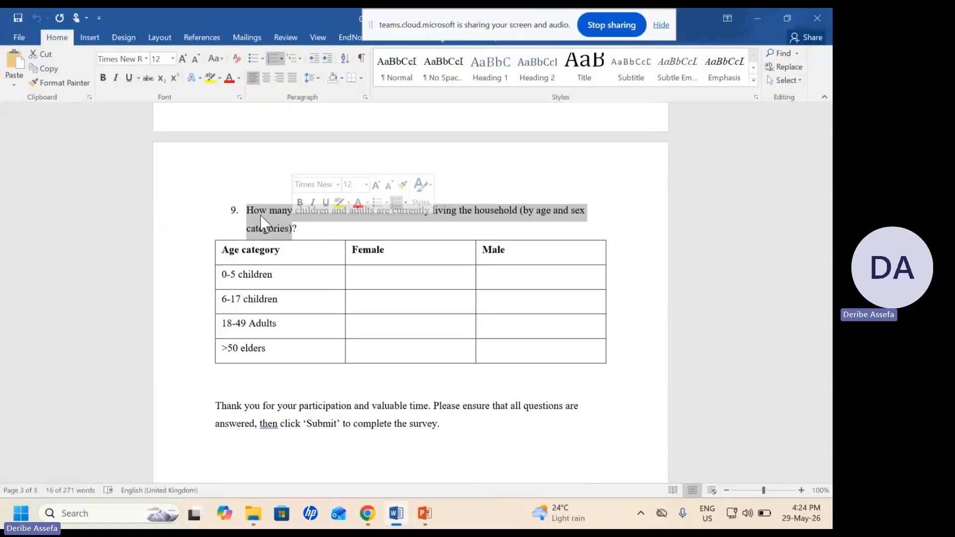
right_click(261, 215)
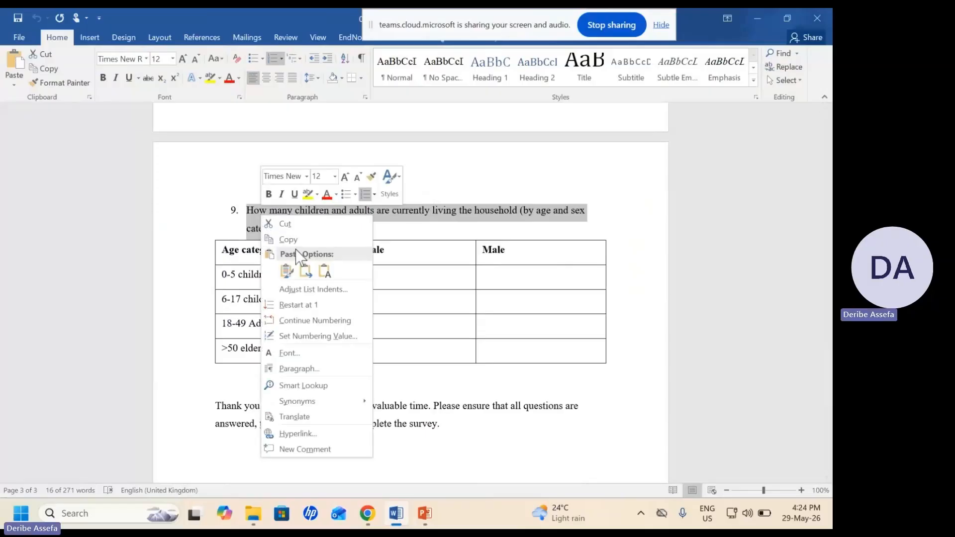
left_click(284, 241)
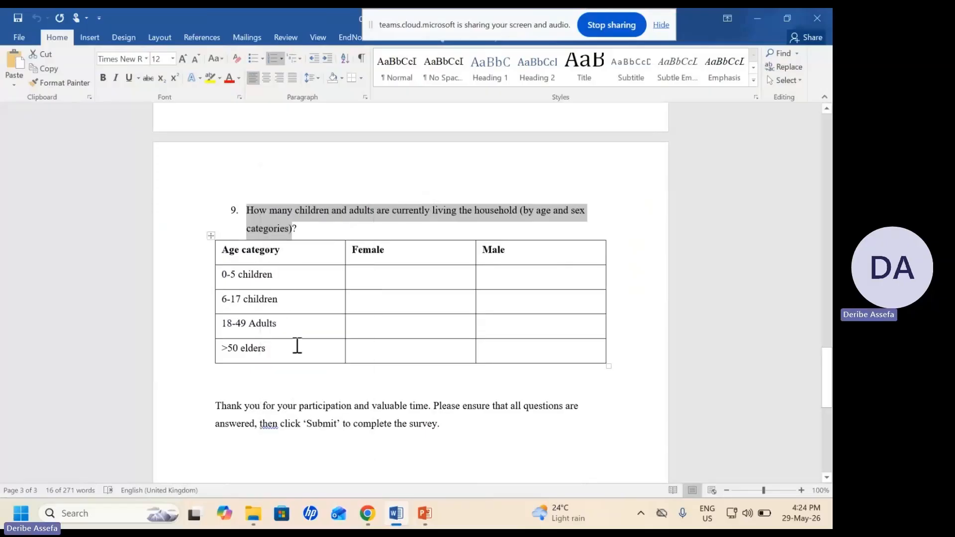
Step: Switch to the KoboToolbox form and add the copied question 9 after question 8 as a Question Matrix
mouse_move(367, 515)
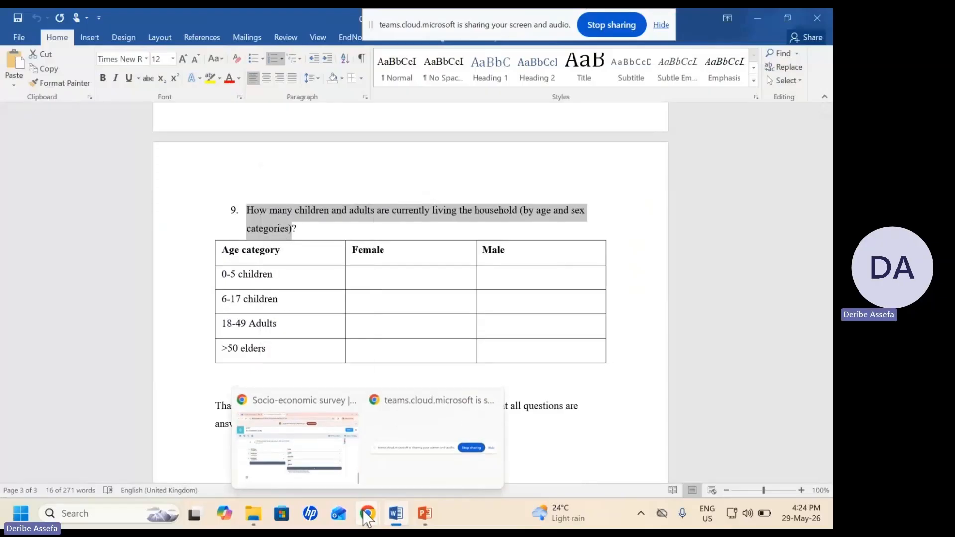
left_click(294, 474)
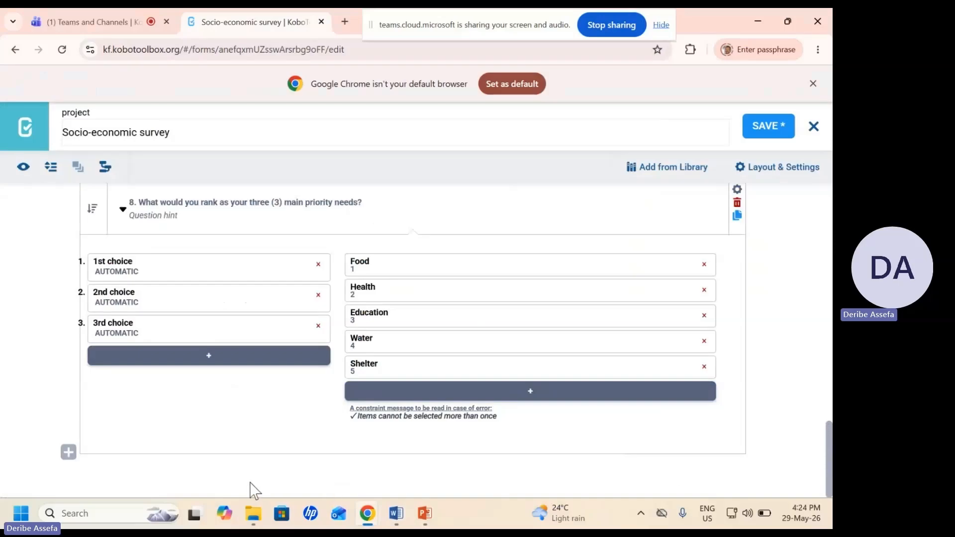
left_click(68, 453)
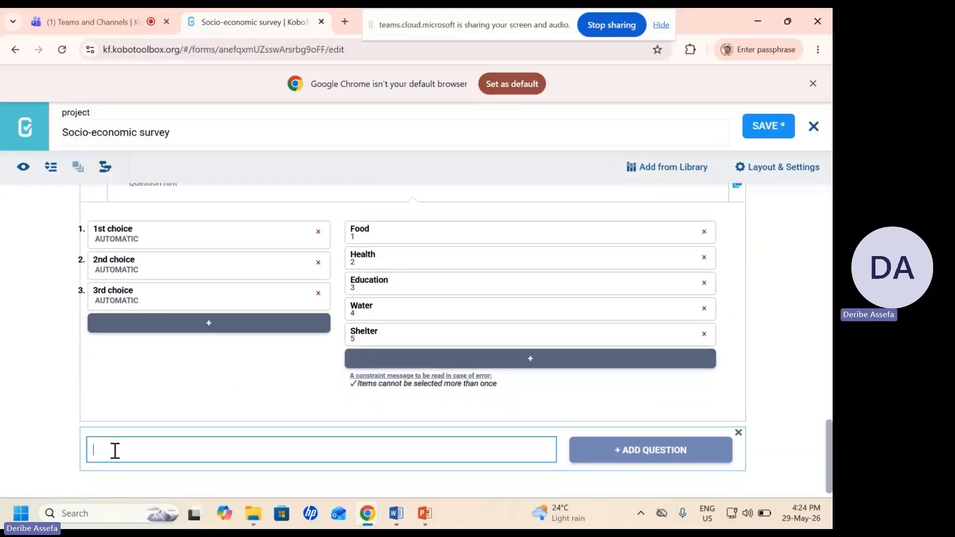
key("ctrl+v")
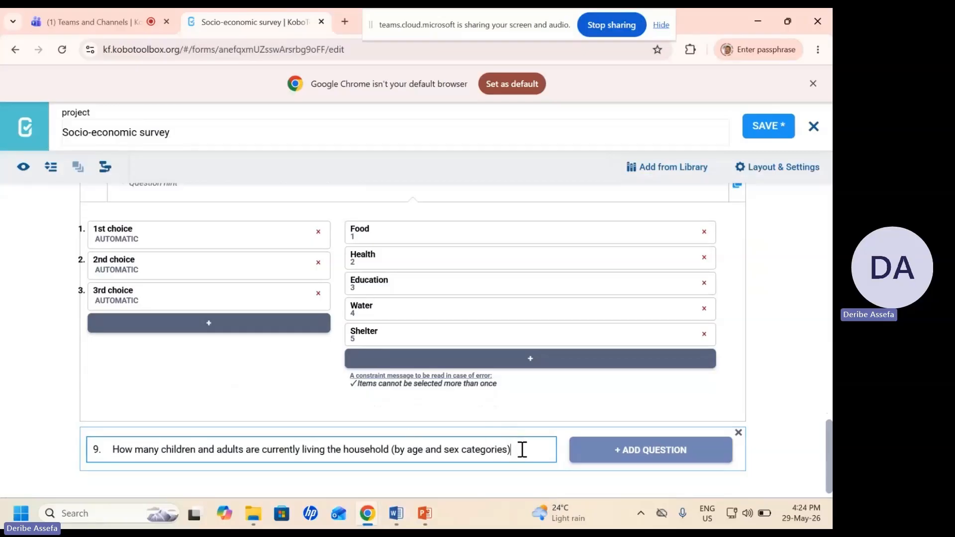
left_click(652, 458)
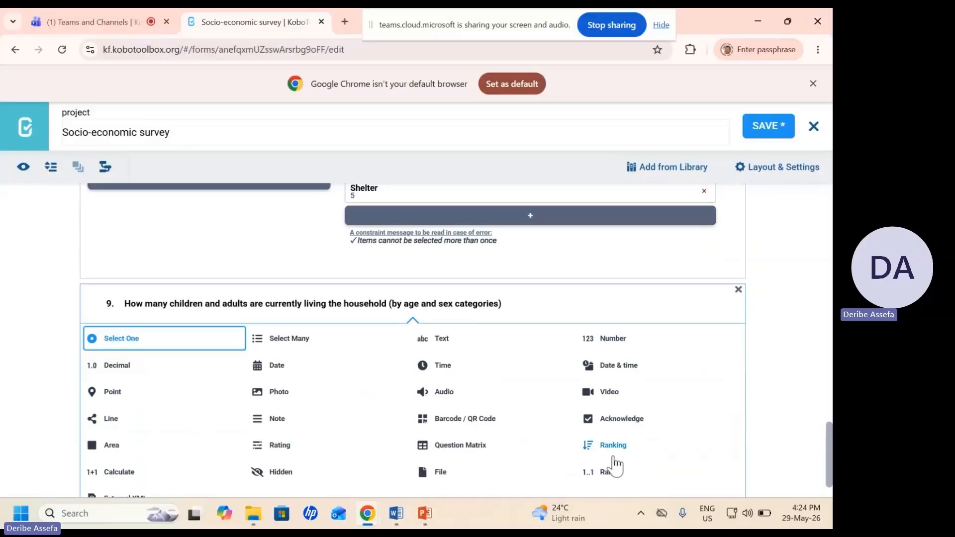
left_click(472, 445)
scroll(523, 445, "down", 1)
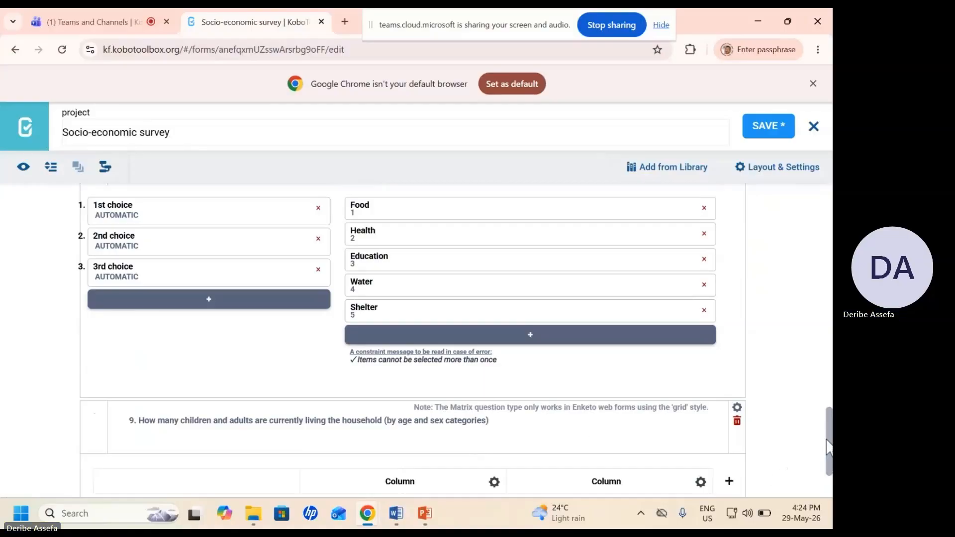
left_click_drag(828, 447, 830, 477)
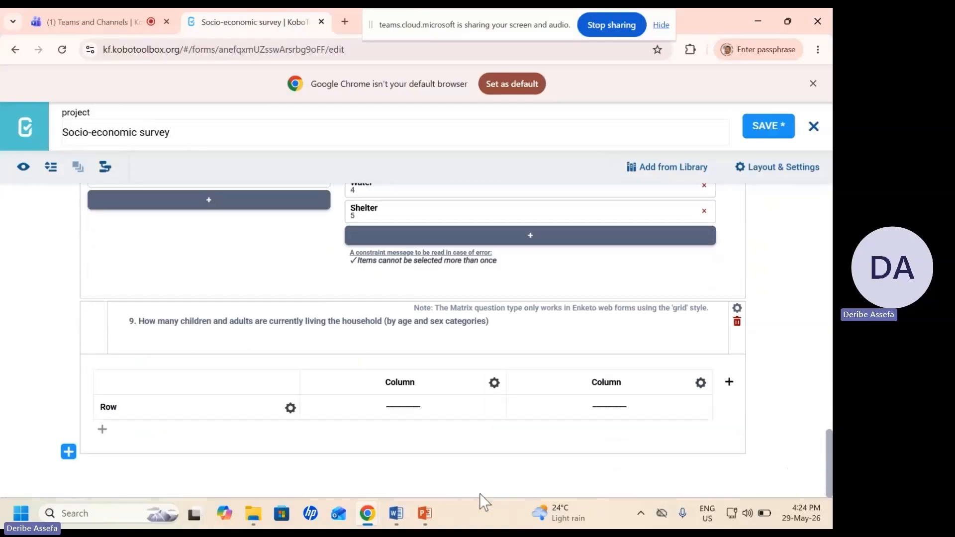
Step: Check the age categories in the Word document's question 9 table and label the matrix's first row "0-5 children" in KoboToolbox
mouse_move(397, 513)
left_click(390, 466)
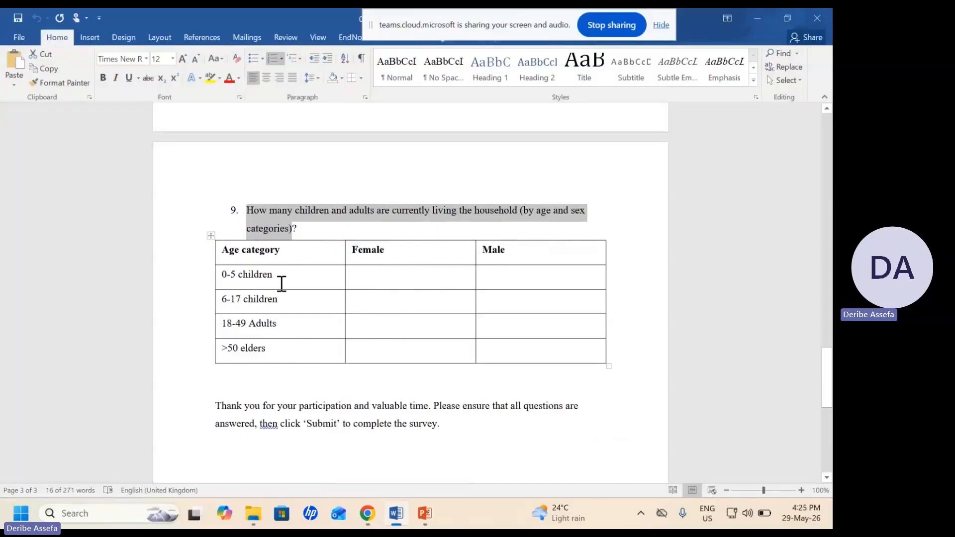
left_click(367, 513)
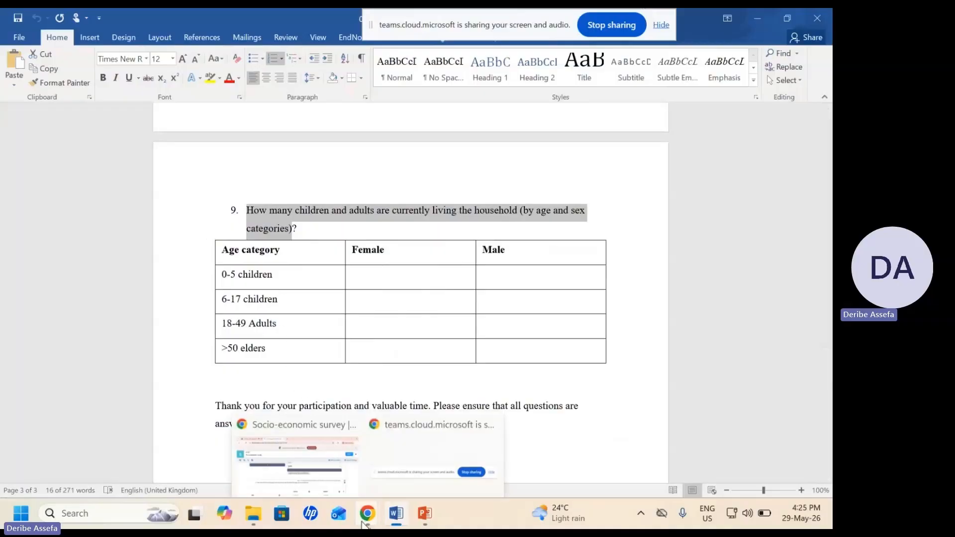
left_click(298, 472)
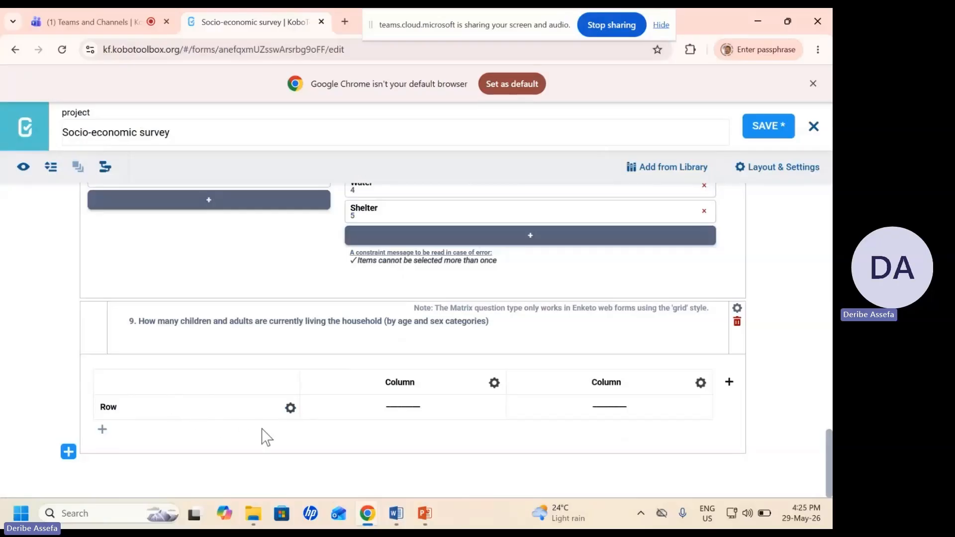
left_click(291, 409)
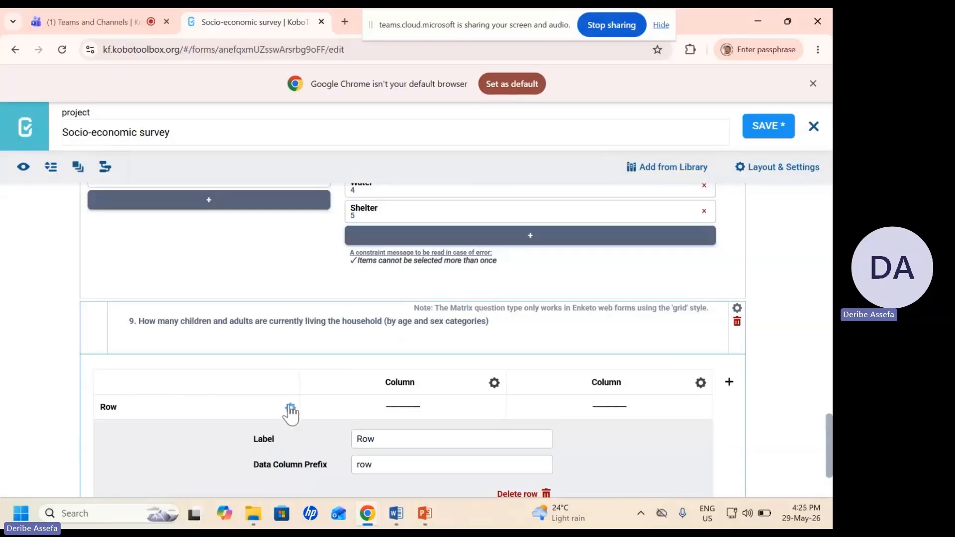
left_click(394, 436)
left_click_drag(394, 436, 354, 438)
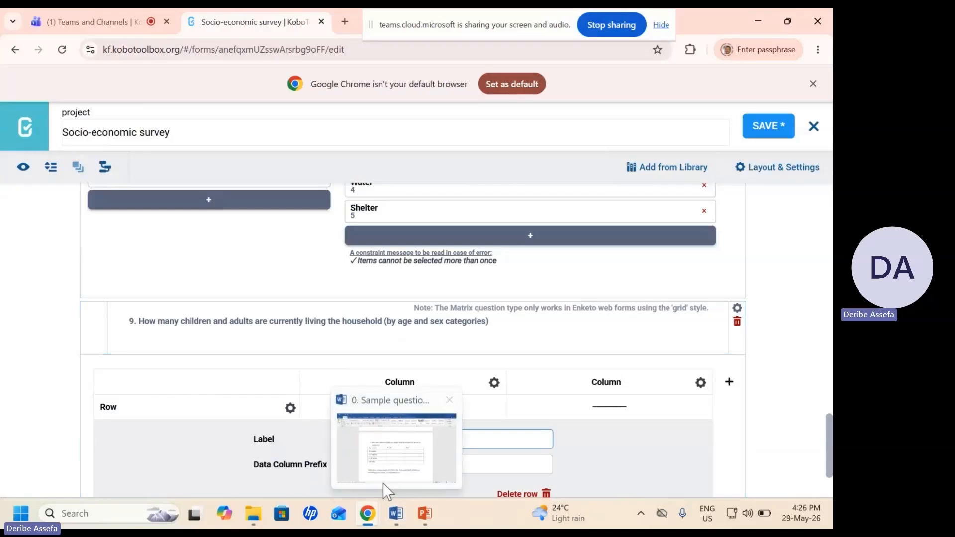
mouse_move(384, 482)
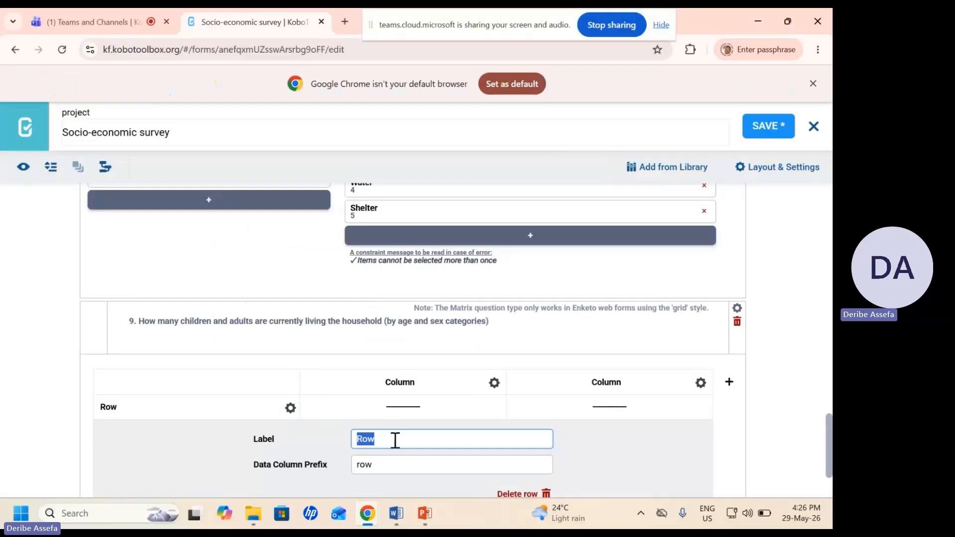
type("0-5 ch")
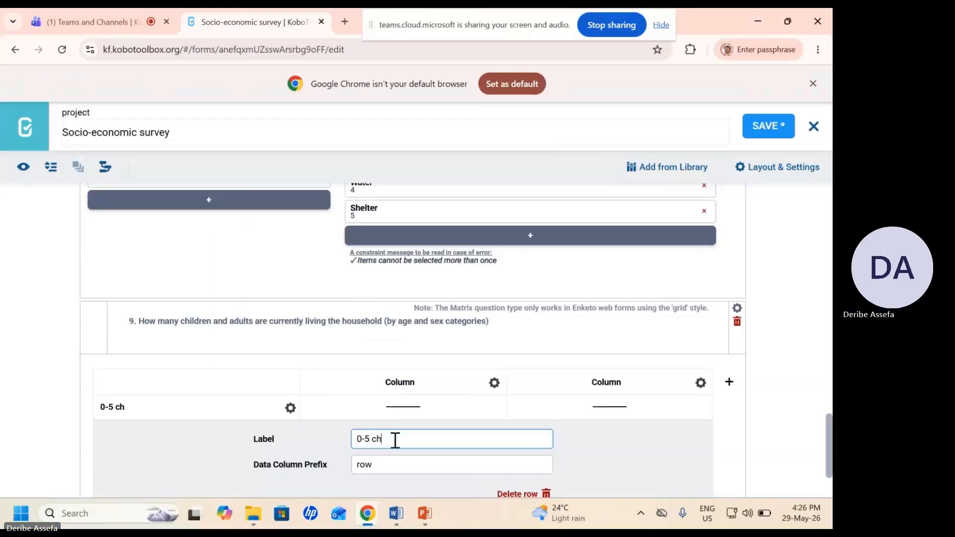
type("ildren")
left_click(290, 409)
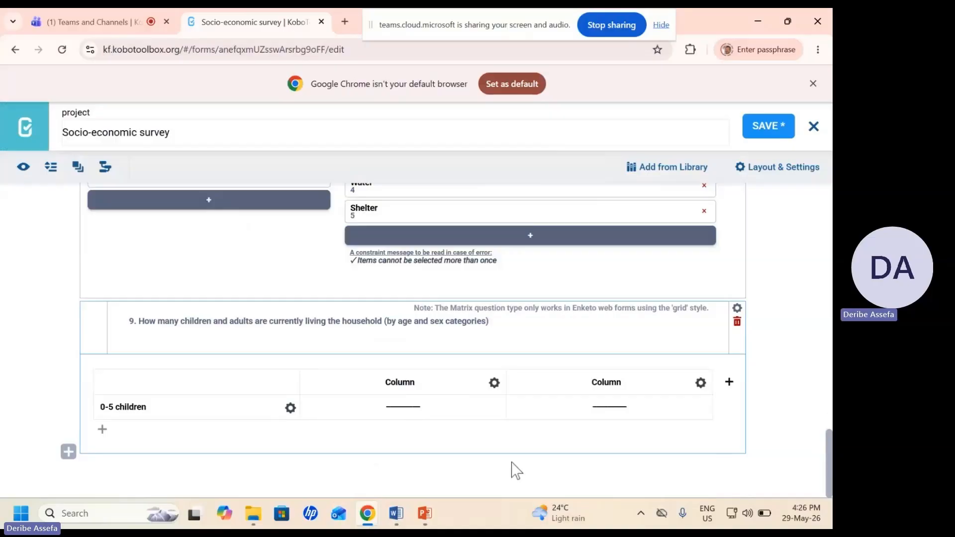
Step: Add a second row to question 9's matrix and copy "6-17 children" from the table in the Word document
left_click(102, 429)
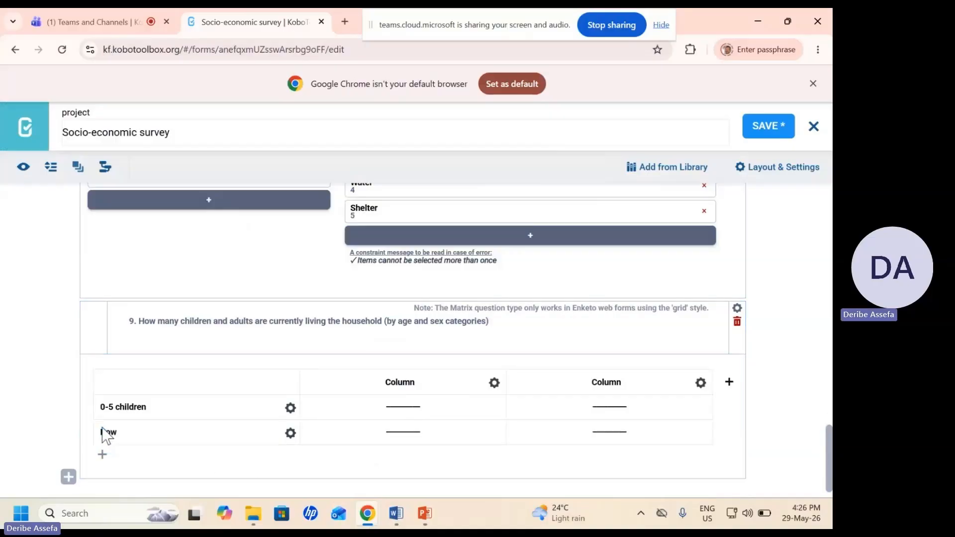
mouse_move(397, 517)
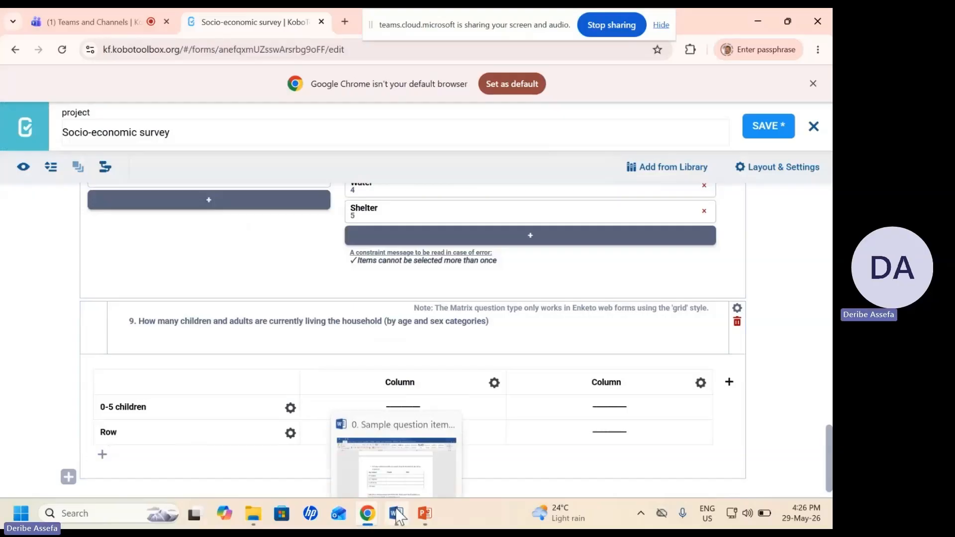
mouse_move(376, 461)
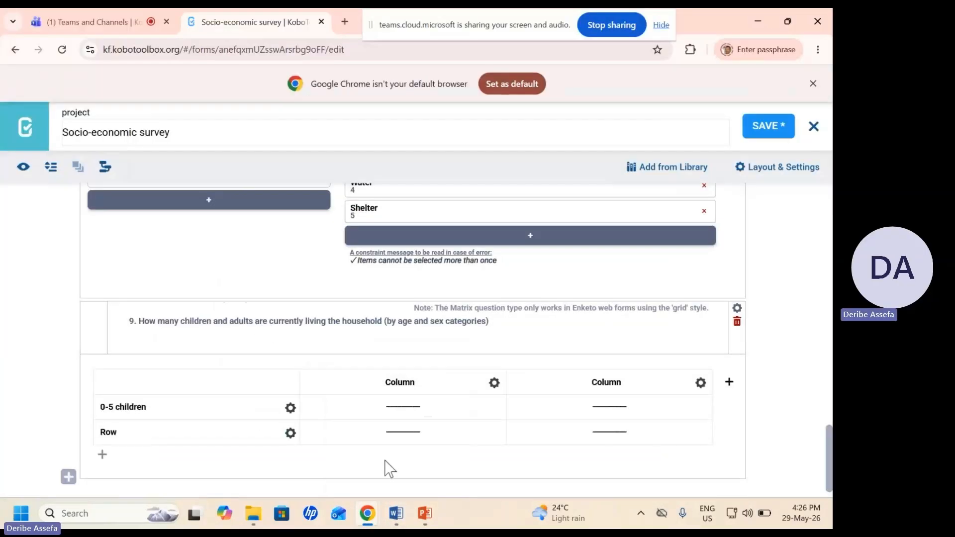
left_click(396, 512)
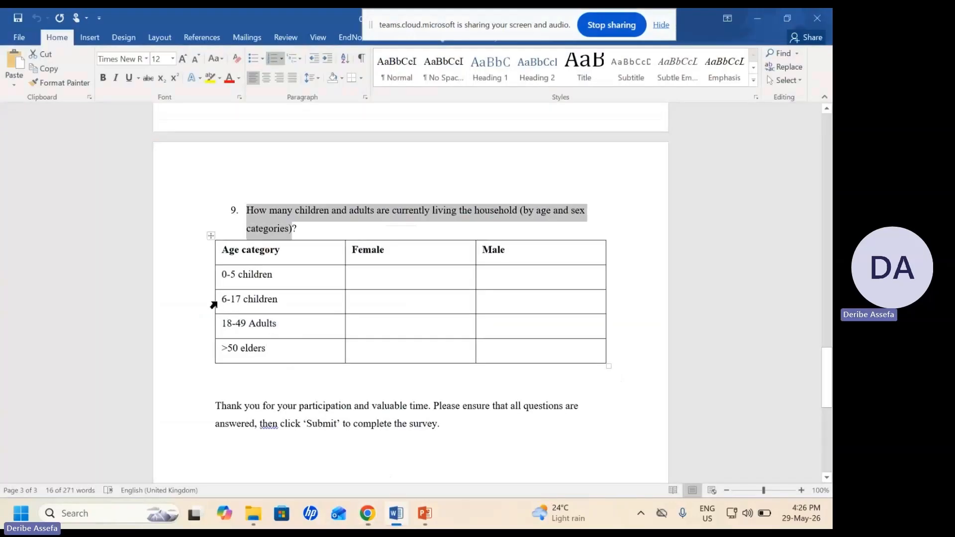
left_click_drag(222, 299, 278, 298)
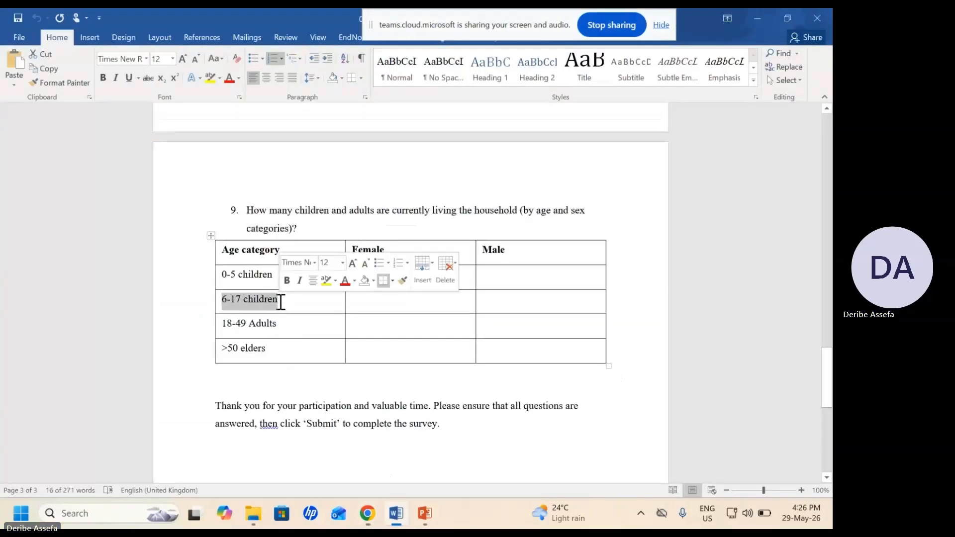
right_click(256, 301)
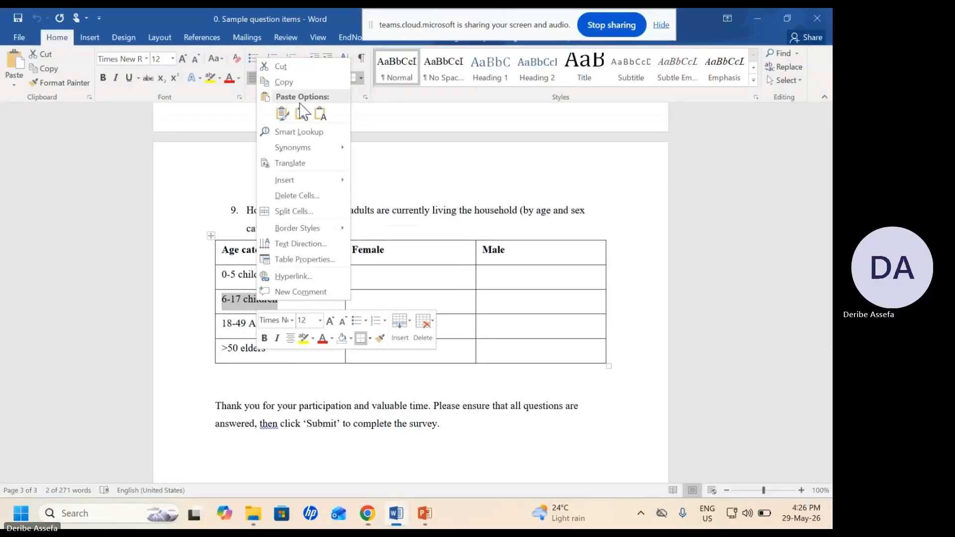
left_click(285, 82)
Step: Return to the KoboToolbox form, label the matrix's second row "6-17 children" and close the row's settings
left_click(367, 514)
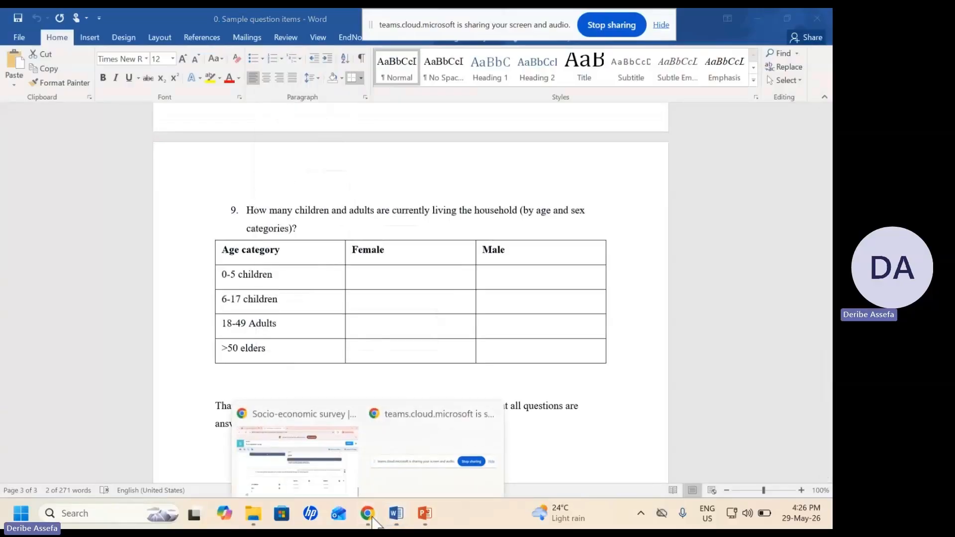
left_click(298, 451)
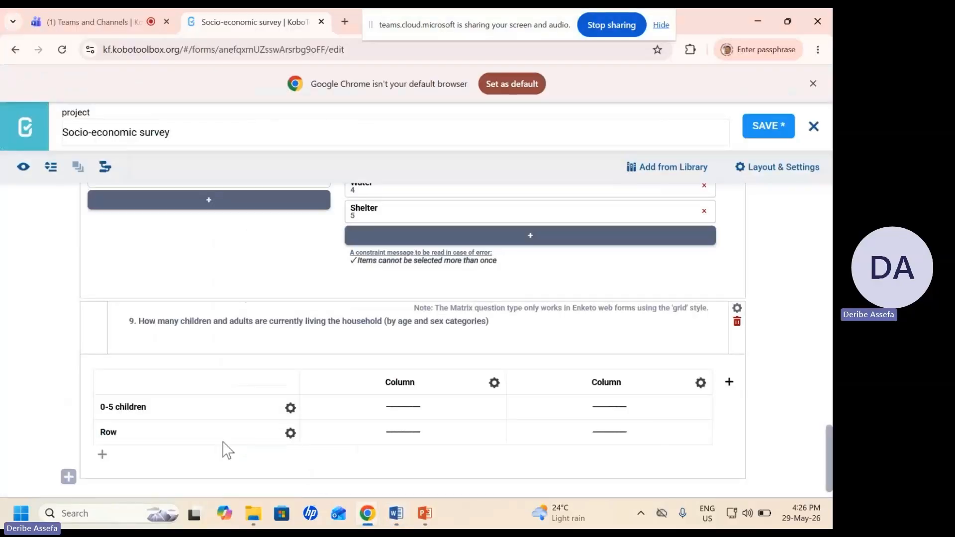
left_click(290, 432)
left_click_drag(388, 468, 349, 467)
type("6-17 children")
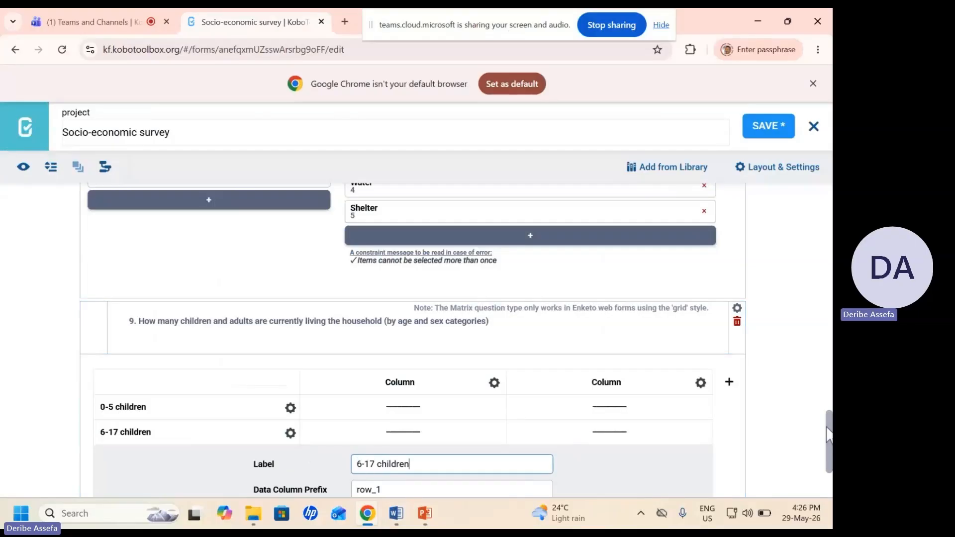
left_click_drag(828, 434, 828, 459)
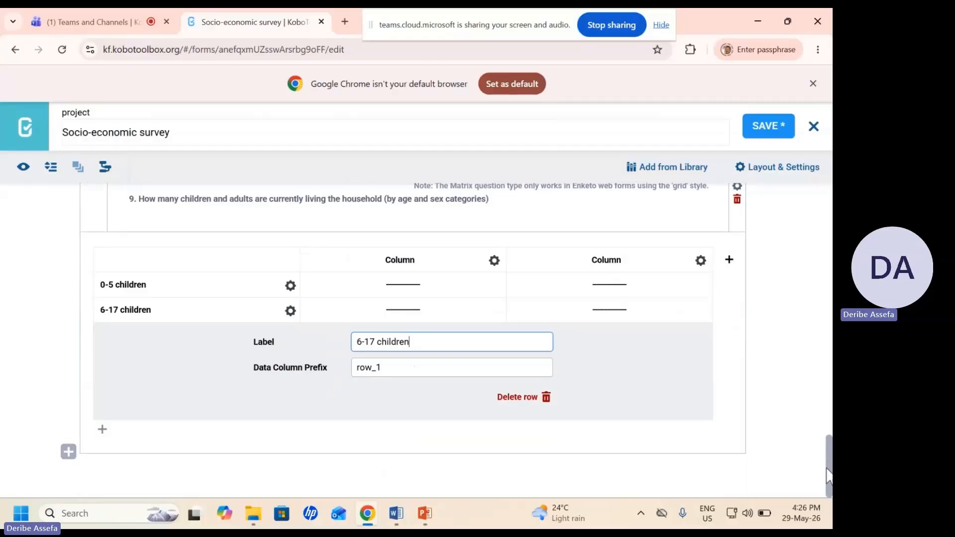
left_click(290, 313)
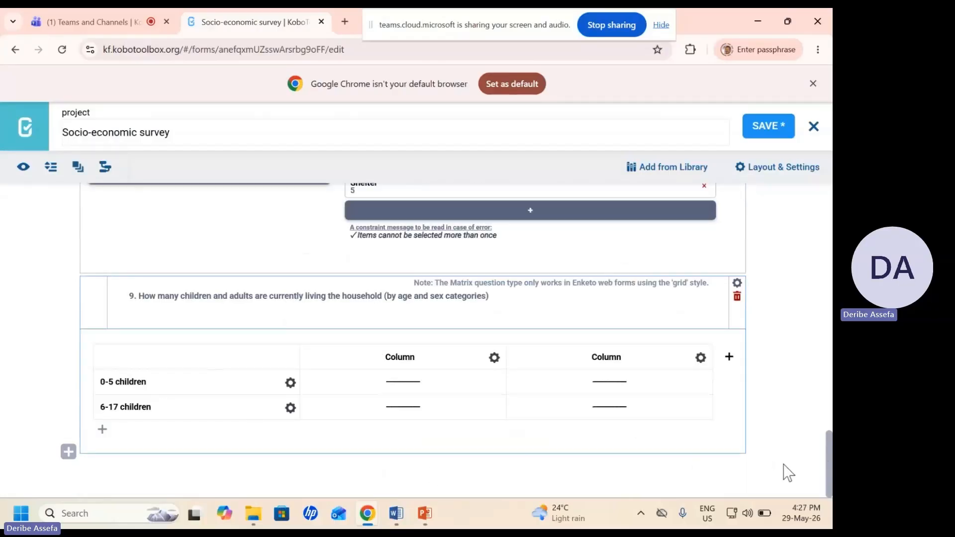
Step: Switch to the Word document and copy "18-49 Adults" from question 9's age category table
left_click(398, 513)
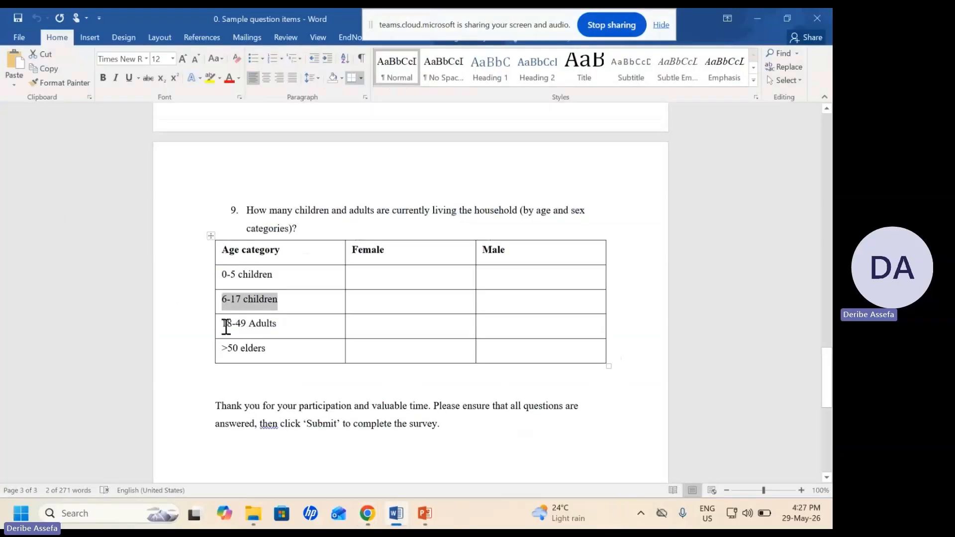
left_click_drag(225, 325, 276, 326)
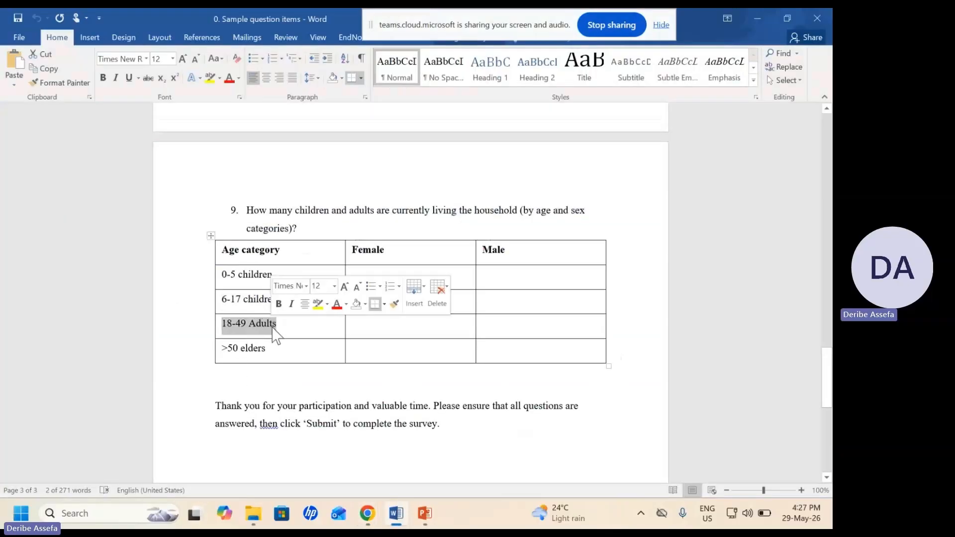
right_click(272, 327)
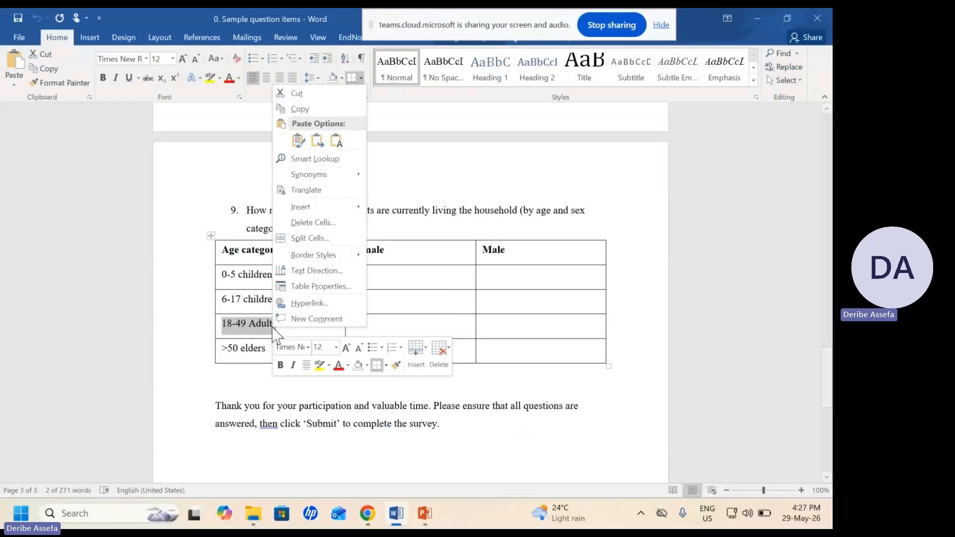
left_click(300, 110)
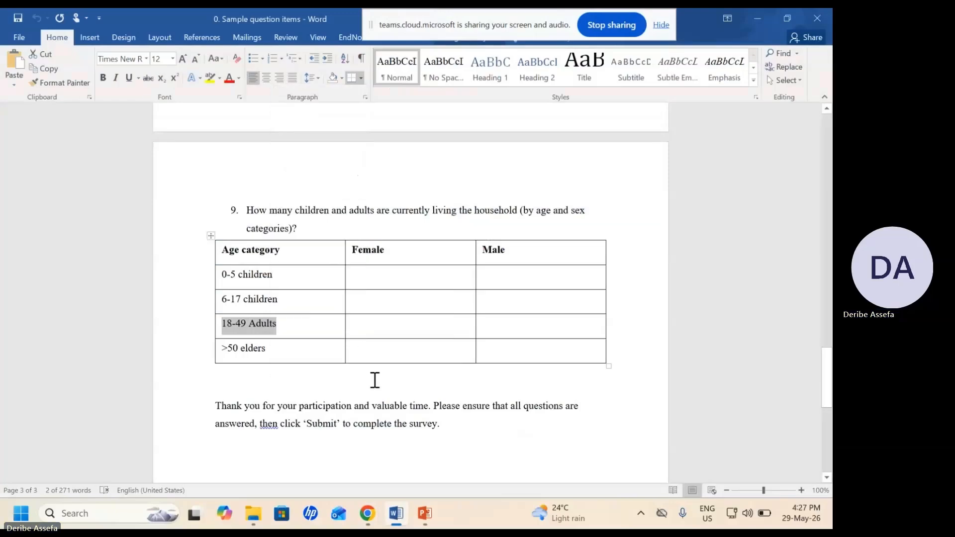
Step: Switch back to the KoboToolbox form and add a third row labelled "18-49 Adults" to question 9's matrix
mouse_move(369, 518)
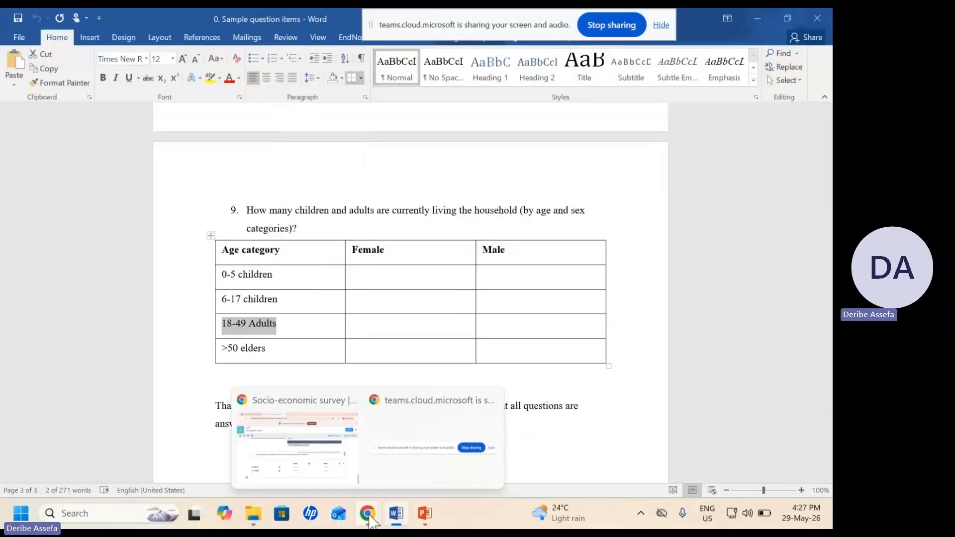
left_click(287, 479)
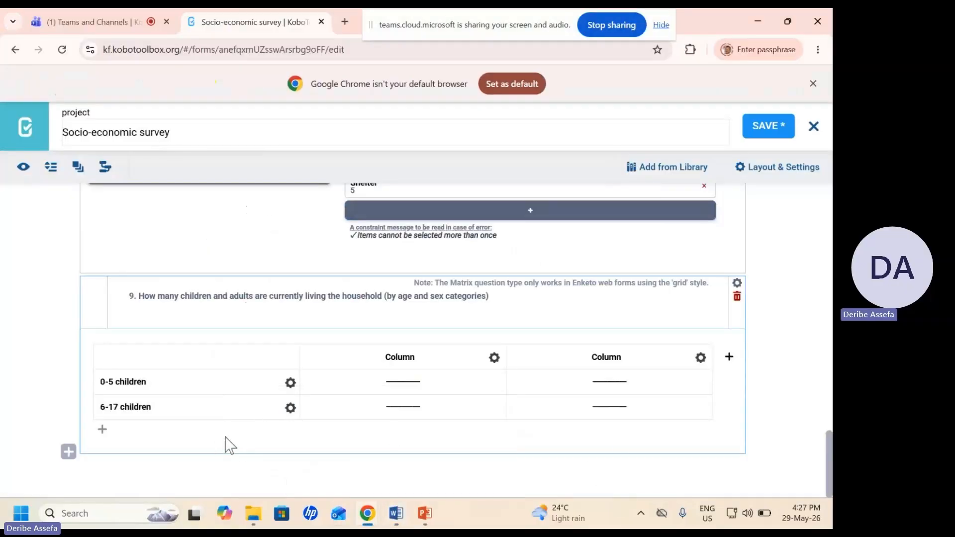
left_click(103, 429)
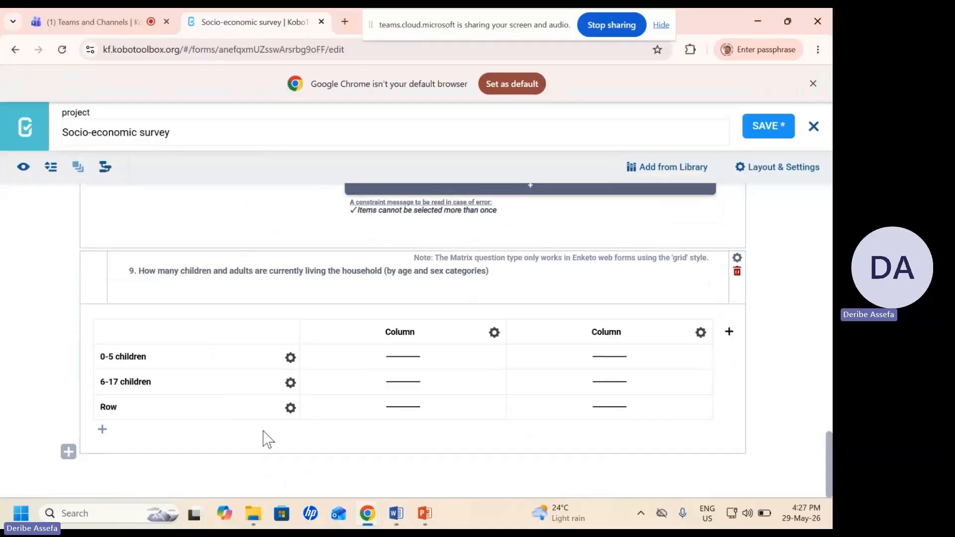
left_click(290, 410)
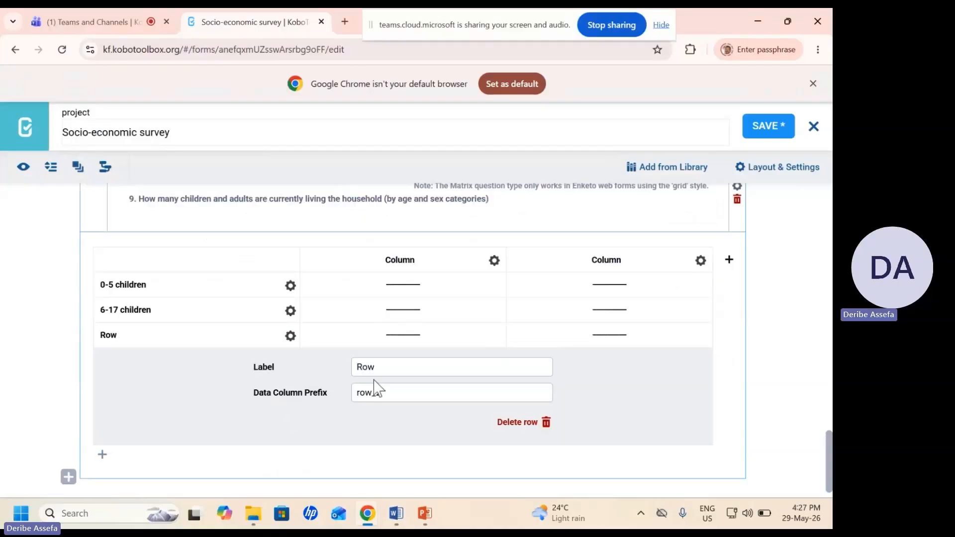
left_click_drag(386, 366, 353, 368)
type("18-49 Adults")
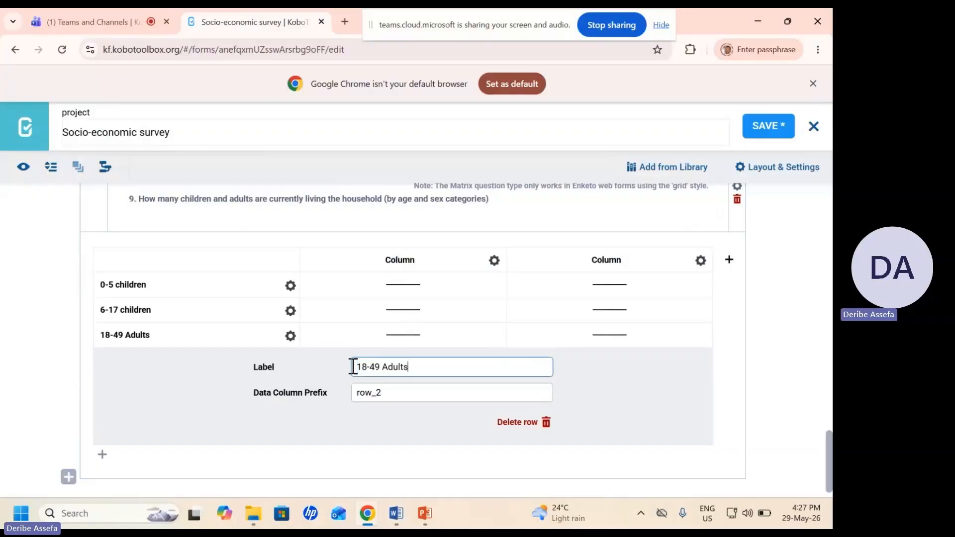
Step: Add a fourth row to question 9's matrix and copy ">50 elders" from the age category table in the Word document
left_click(290, 335)
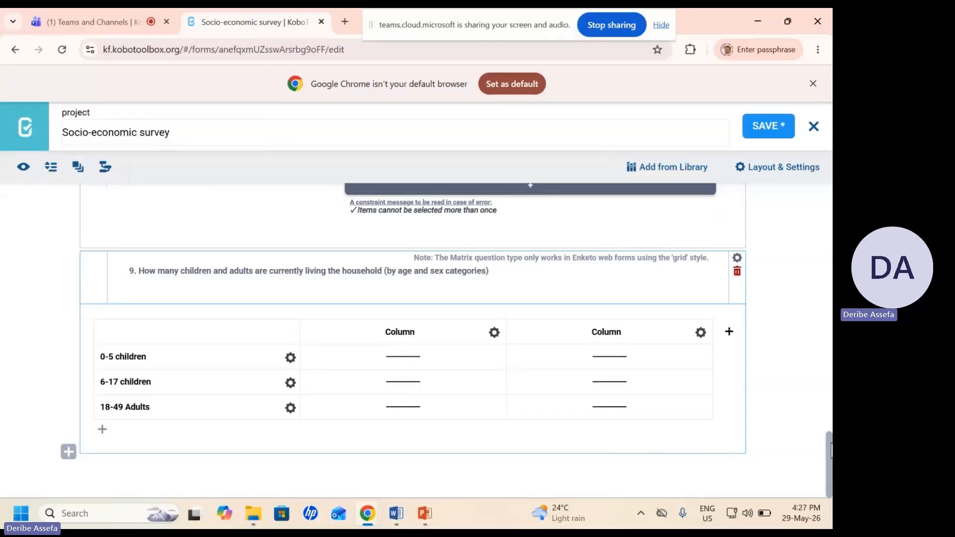
left_click(102, 430)
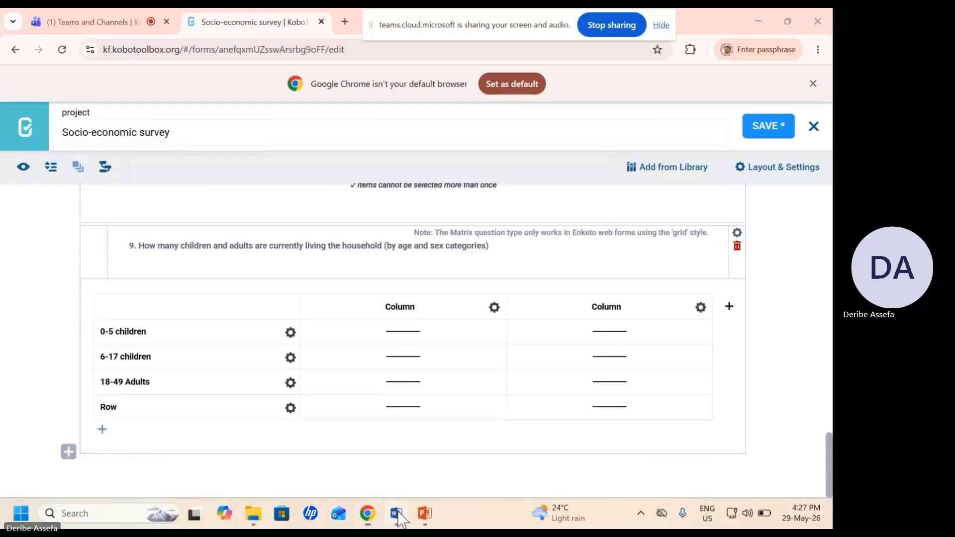
left_click(396, 513)
left_click_drag(222, 348, 271, 354)
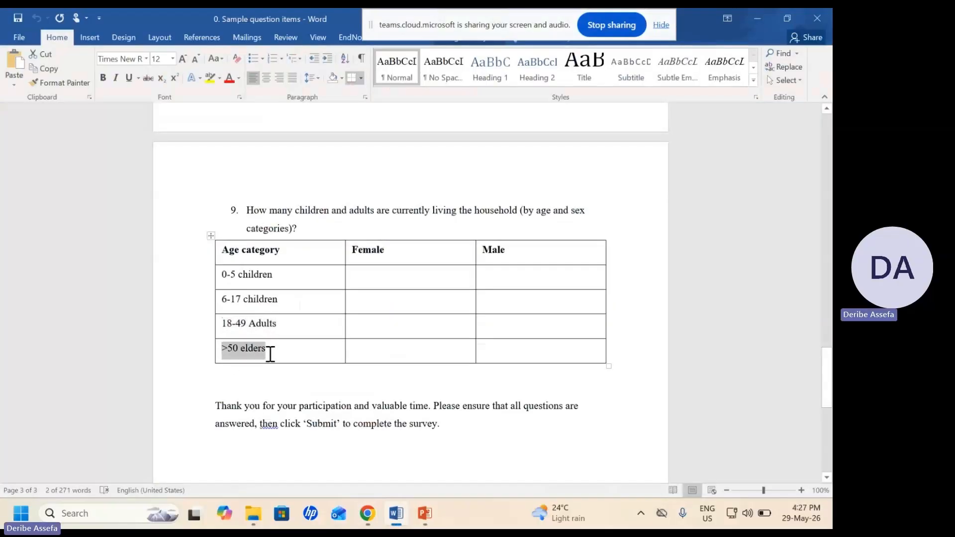
right_click(248, 353)
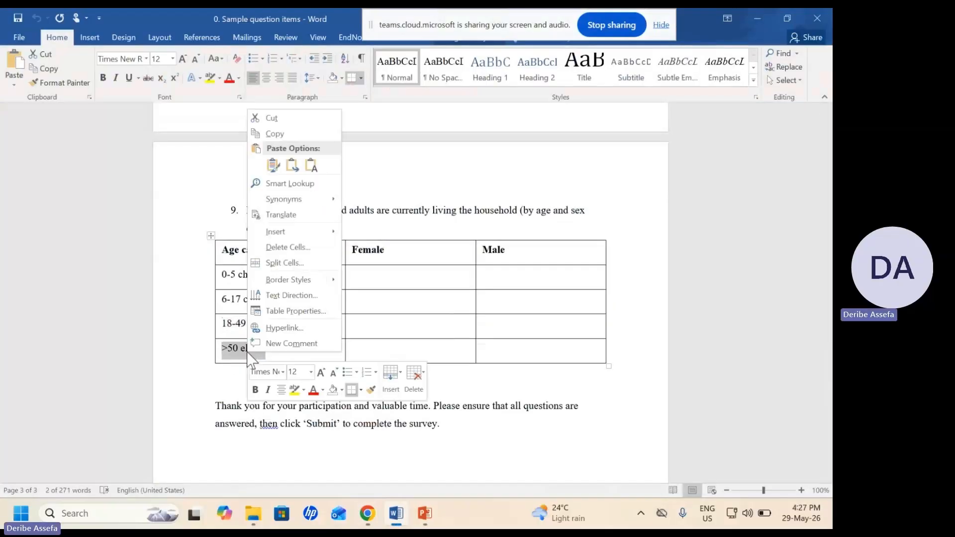
left_click(274, 132)
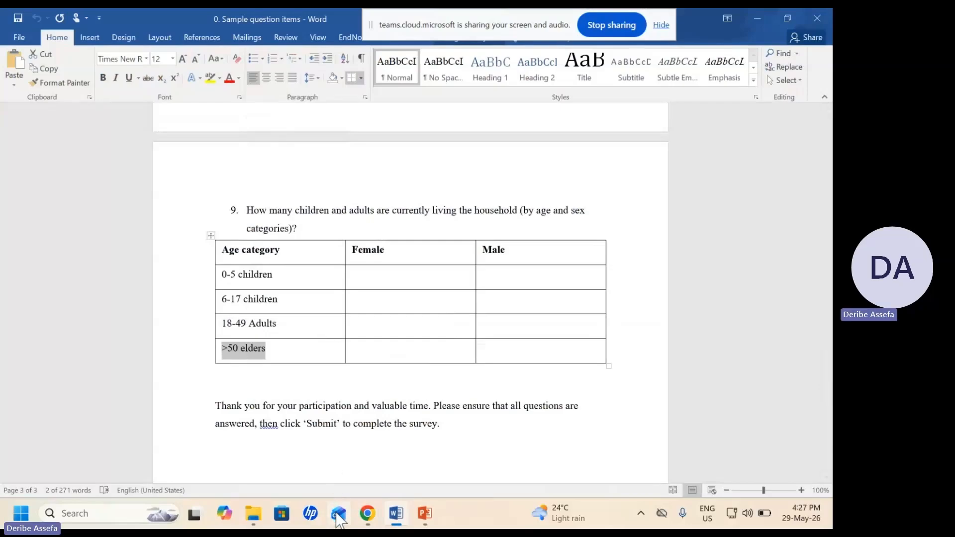
Step: Return to the KoboToolbox form, label the matrix's fourth row ">50 elders" and close the row's settings
mouse_move(366, 521)
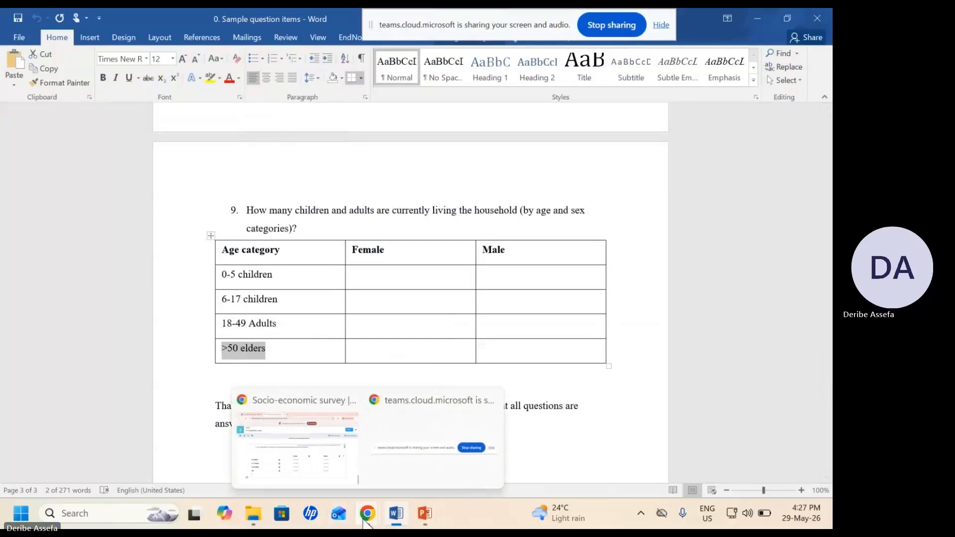
left_click(308, 462)
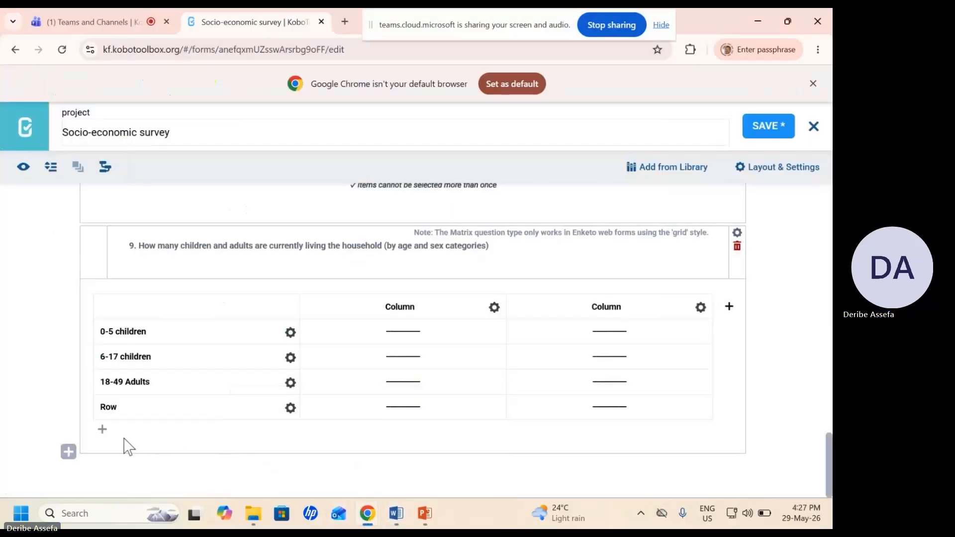
left_click(290, 408)
double_click(390, 393)
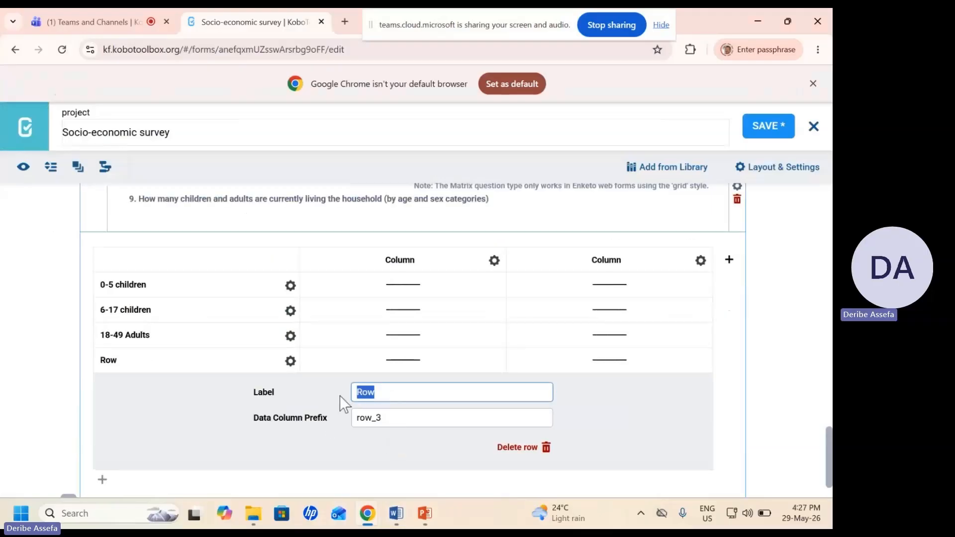
type(">50 elders")
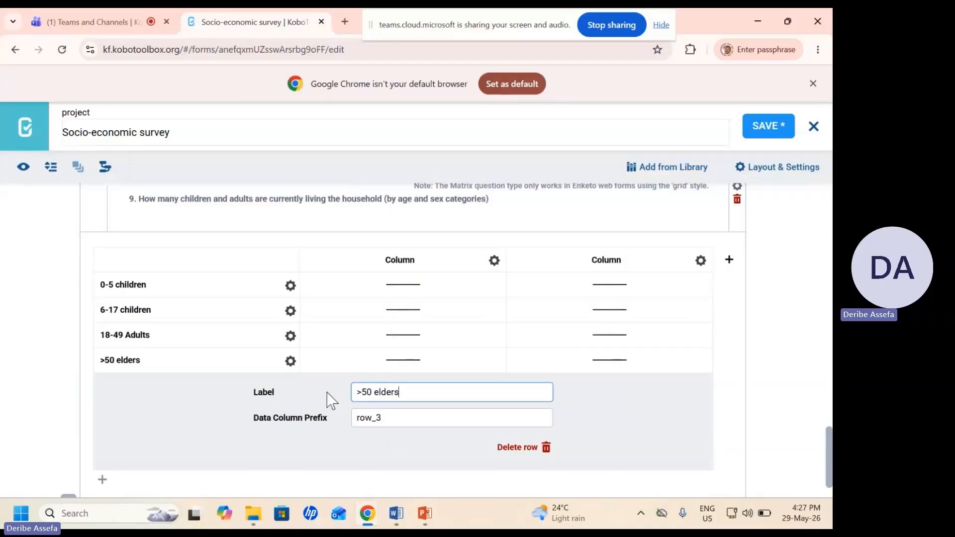
left_click(291, 361)
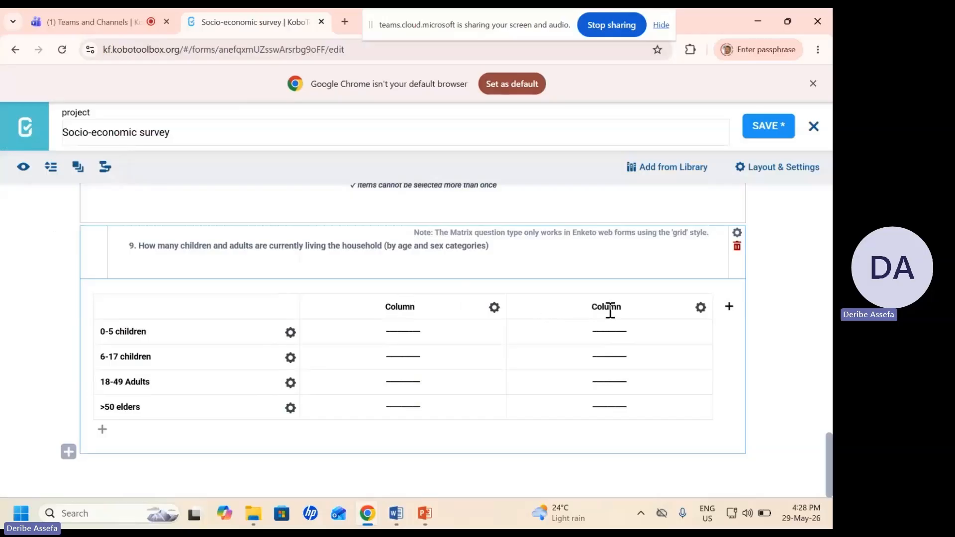
Step: Label the first column of question 9's matrix "Female"
mouse_move(404, 517)
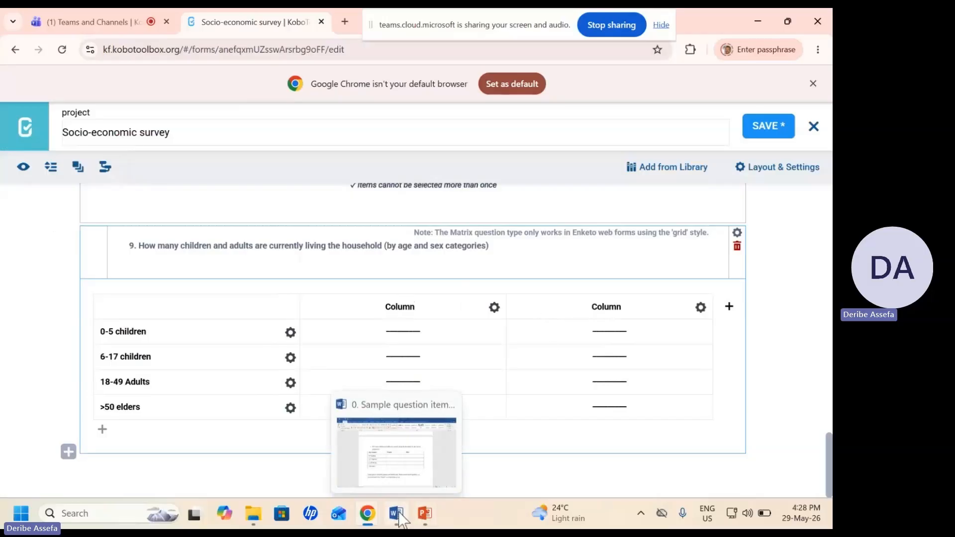
left_click(376, 457)
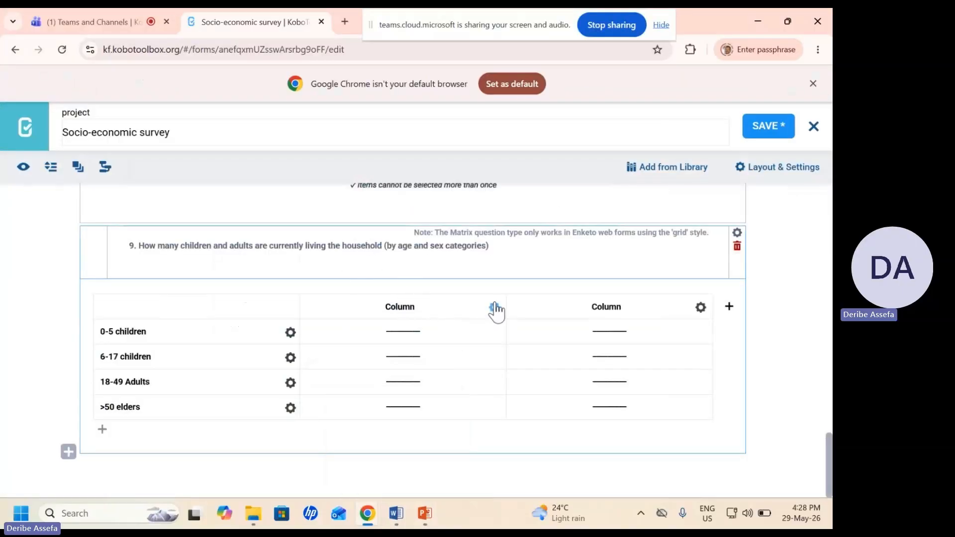
left_click(494, 307)
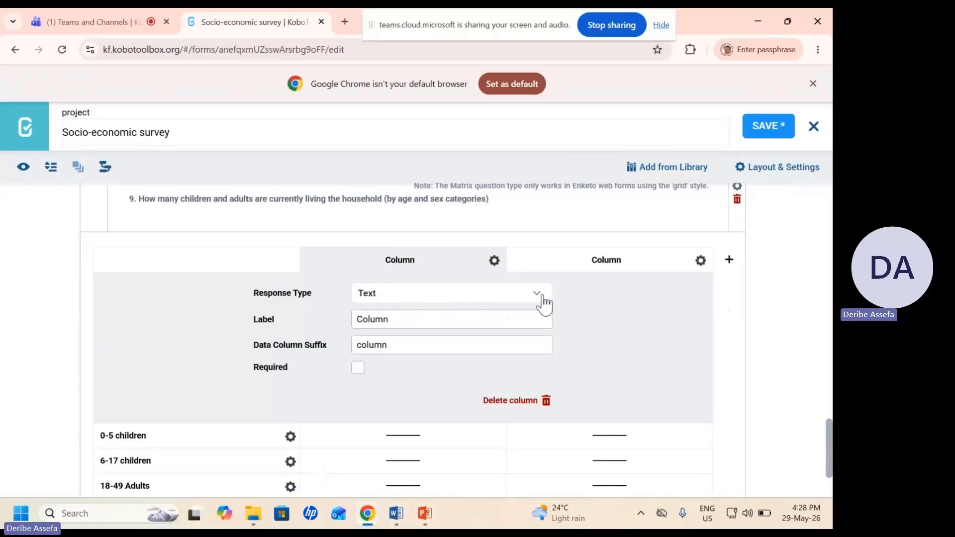
left_click(389, 318)
left_click_drag(388, 318, 352, 322)
type("Femnale")
key("BackSpace")
key("BackSpace")
key("BackSpace")
key("BackSpace")
type("ale")
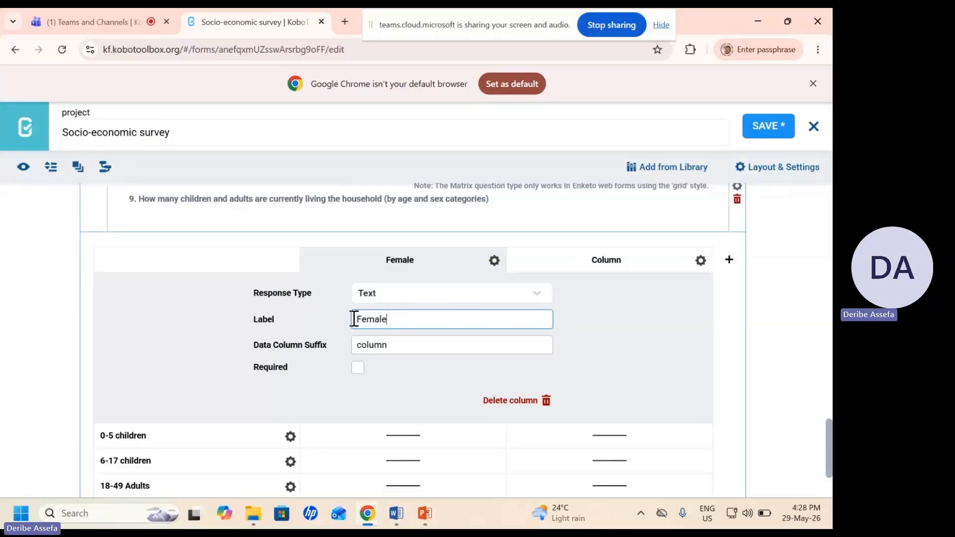
Step: Set the Female column's response type to Number and close the column's settings
left_click(408, 297)
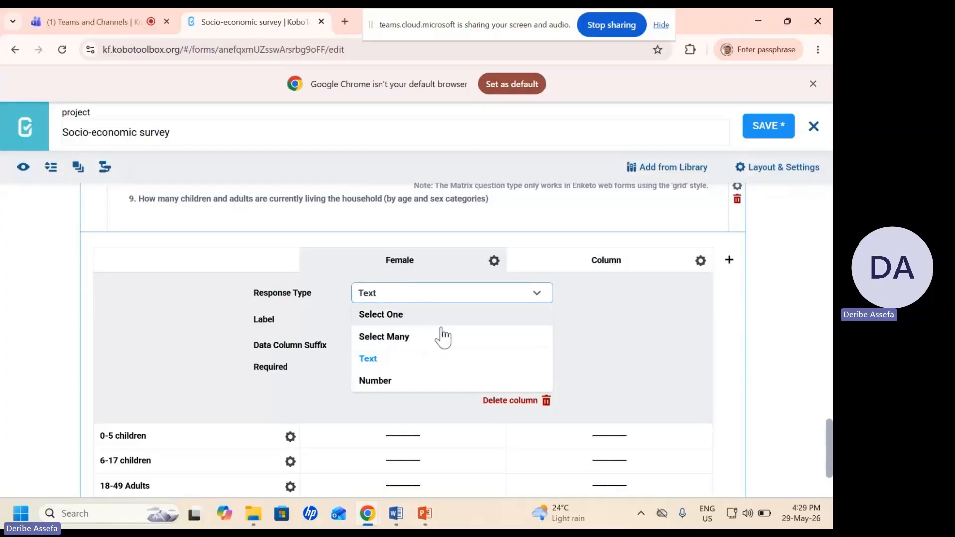
left_click(382, 383)
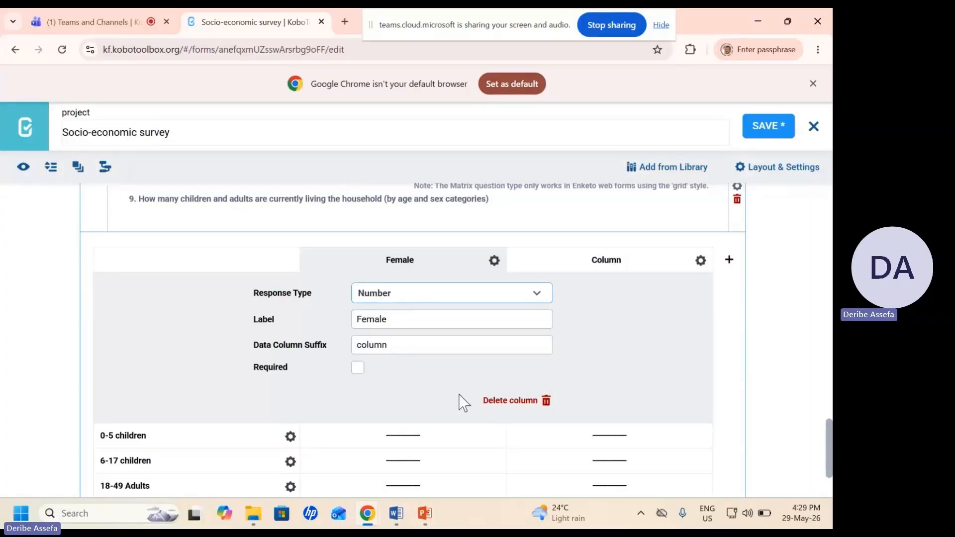
left_click(493, 262)
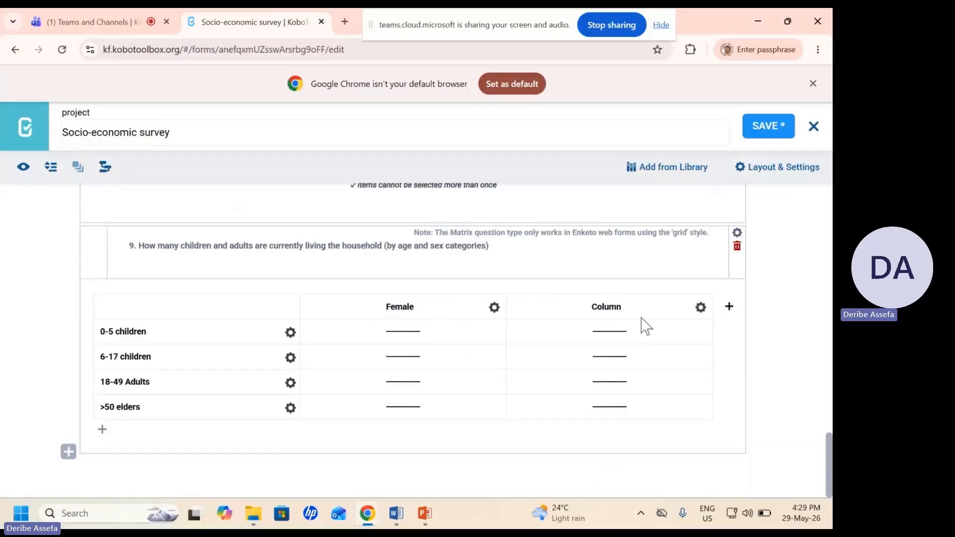
Step: Label the matrix's second column "Male", set its response type to Number and close its settings
left_click(701, 308)
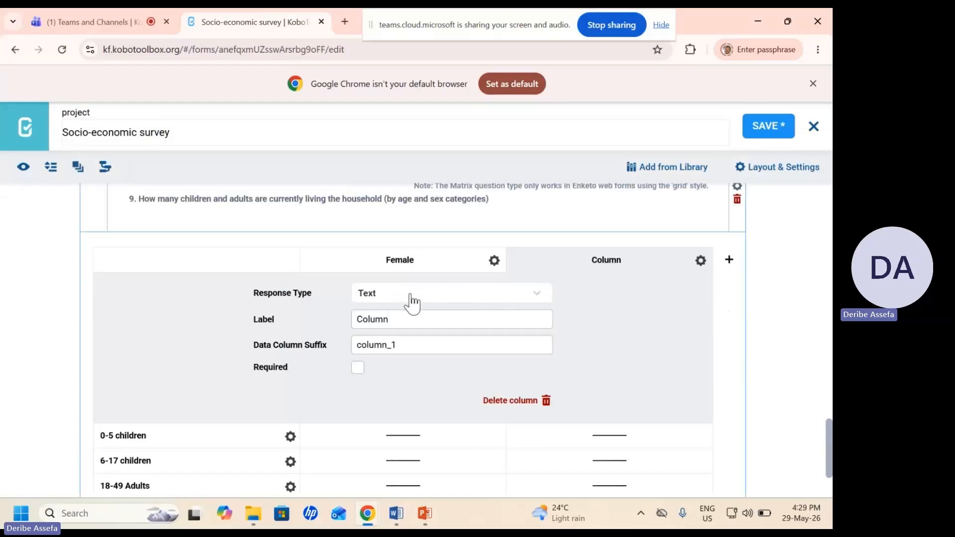
left_click_drag(398, 319, 354, 320)
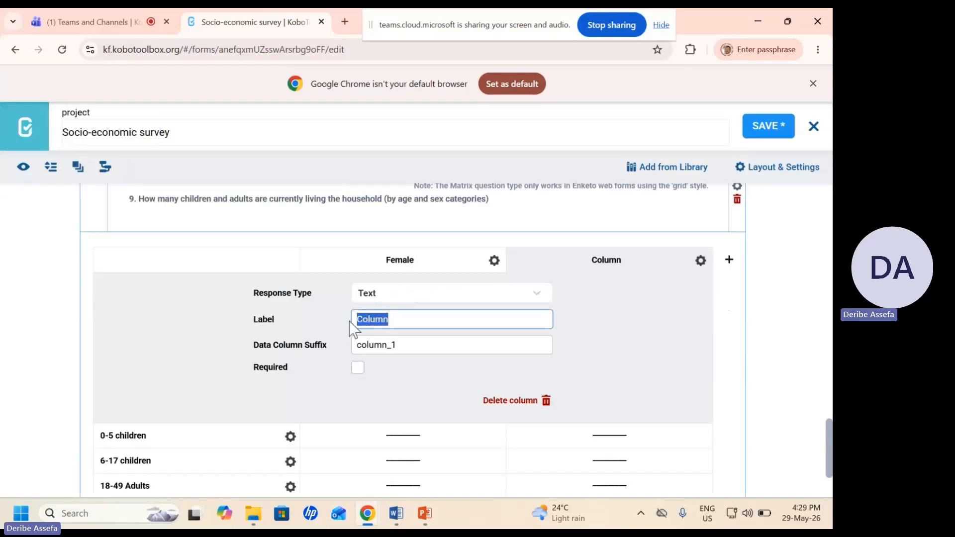
type("Male")
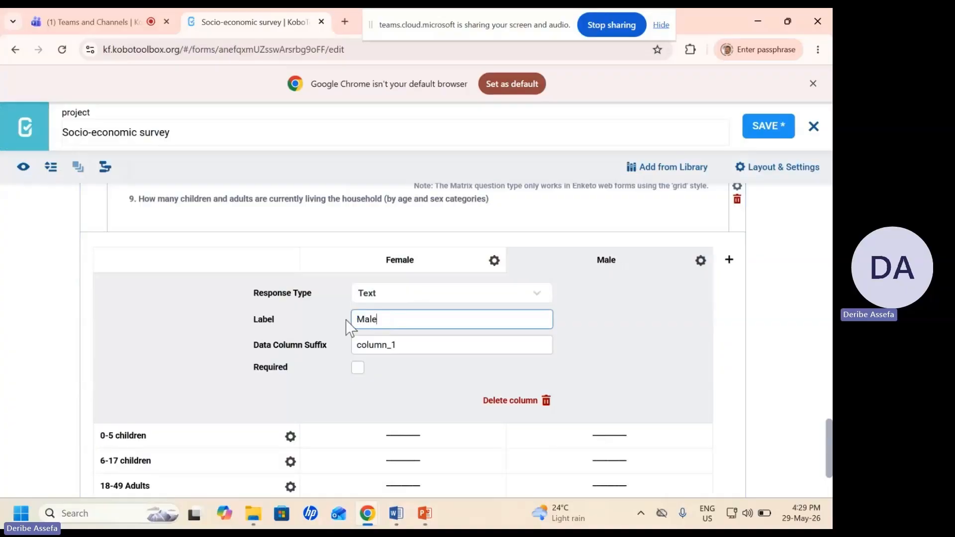
left_click(425, 298)
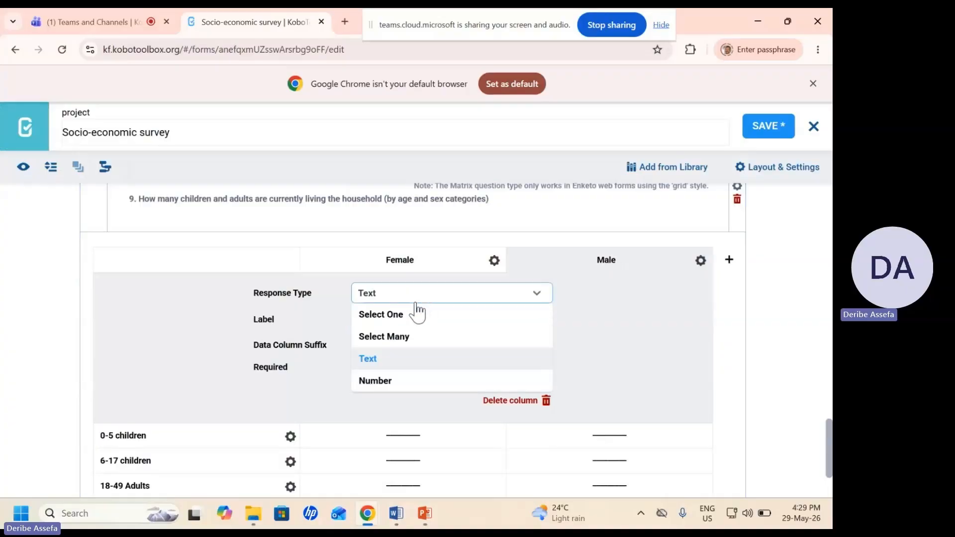
left_click(373, 382)
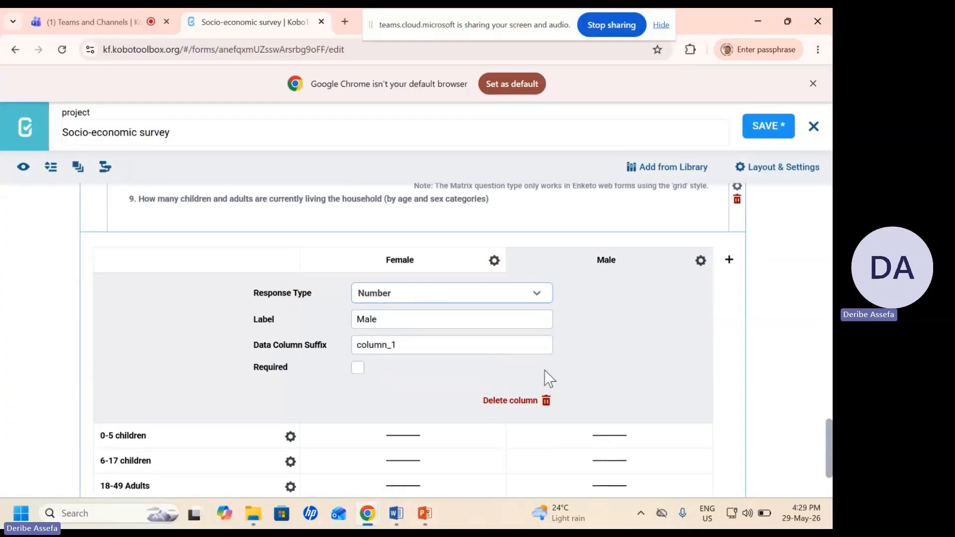
left_click(699, 260)
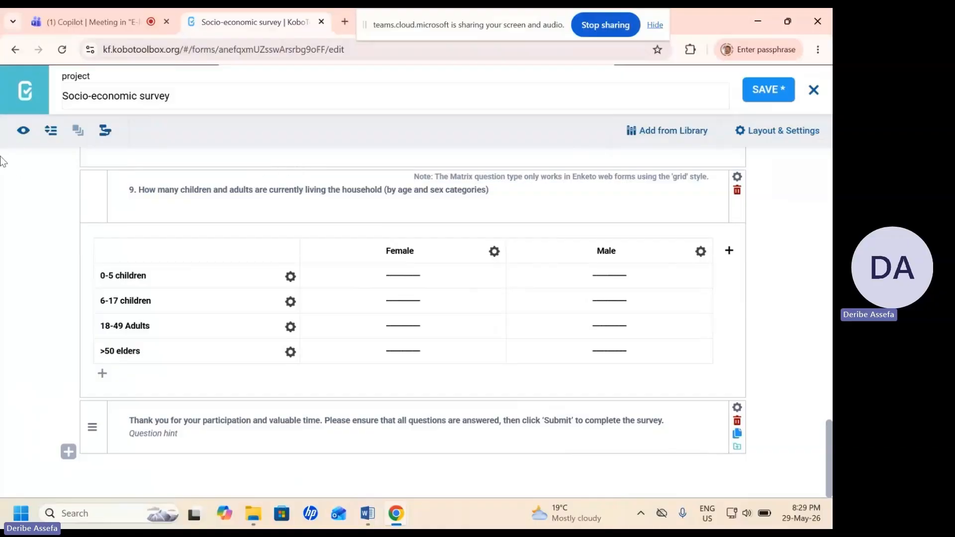
Step: Preview the form, check how question 7's satisfaction ratings are laid out, and close the preview
left_click(22, 132)
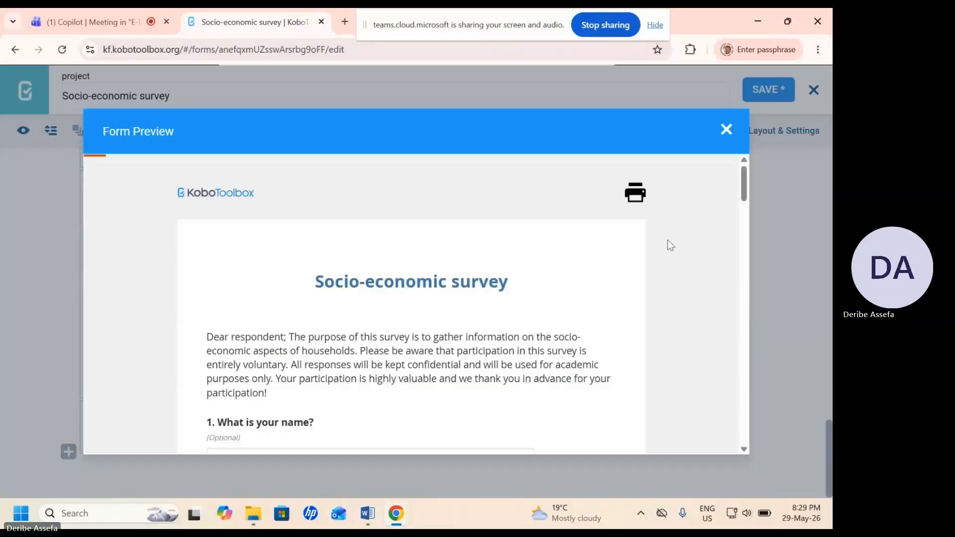
left_click_drag(745, 186, 739, 276)
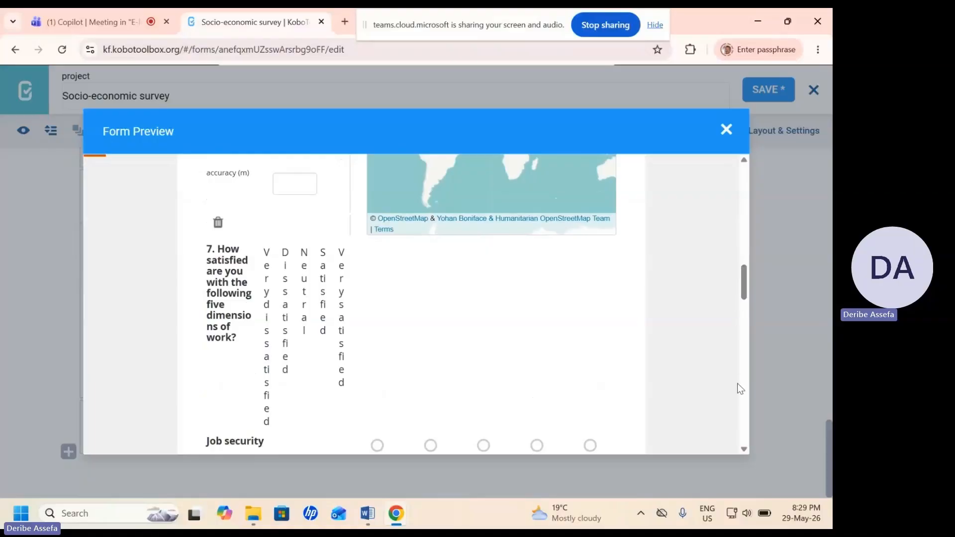
left_click(743, 451)
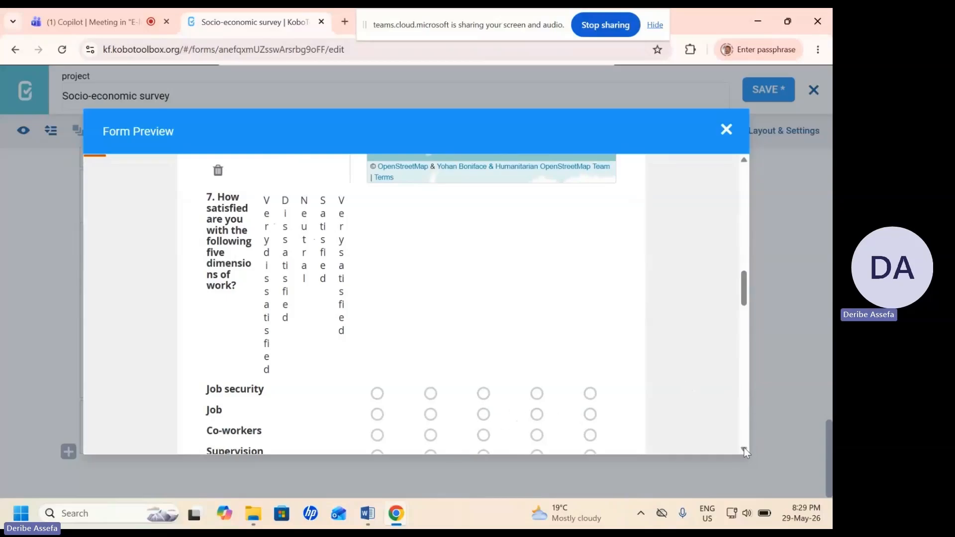
left_click(725, 131)
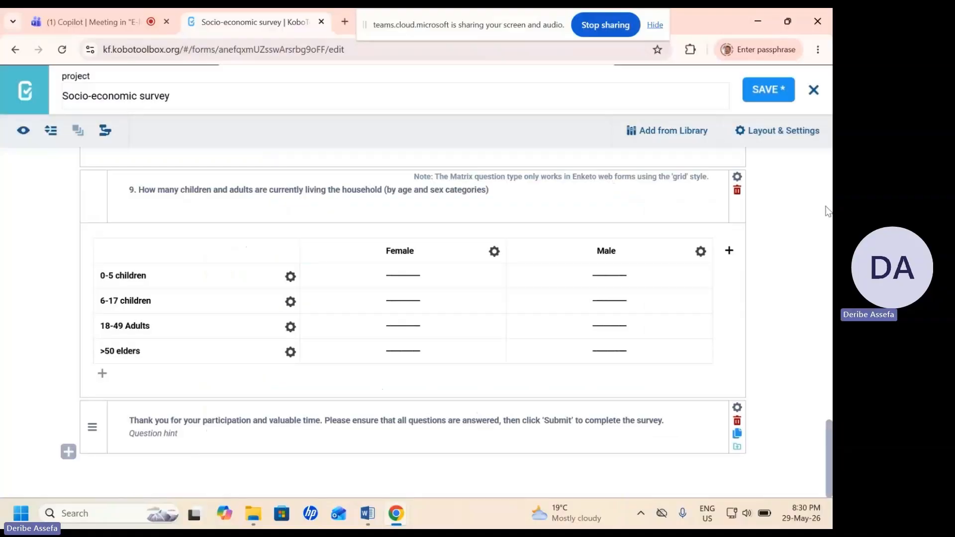
Step: Set the form style to Grid theme and save the form
left_click(780, 133)
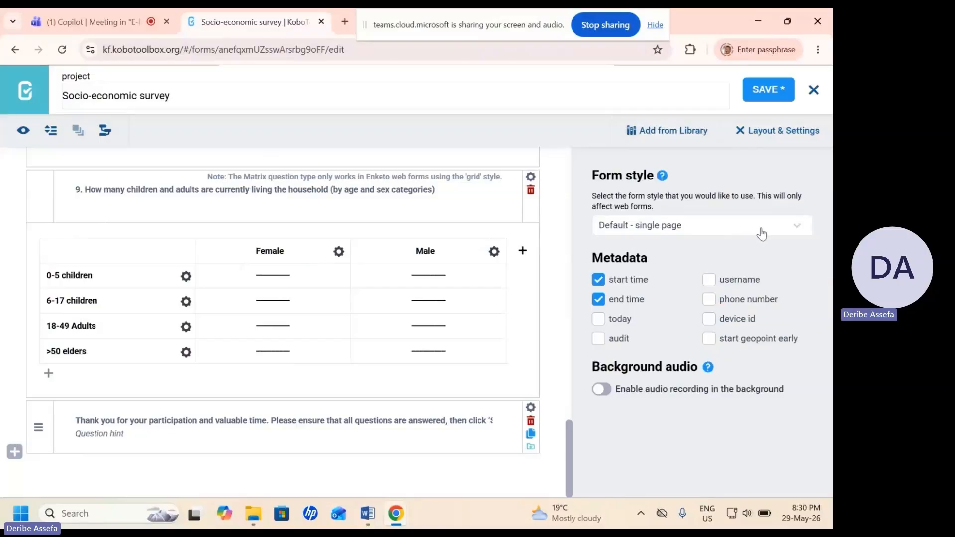
left_click(796, 227)
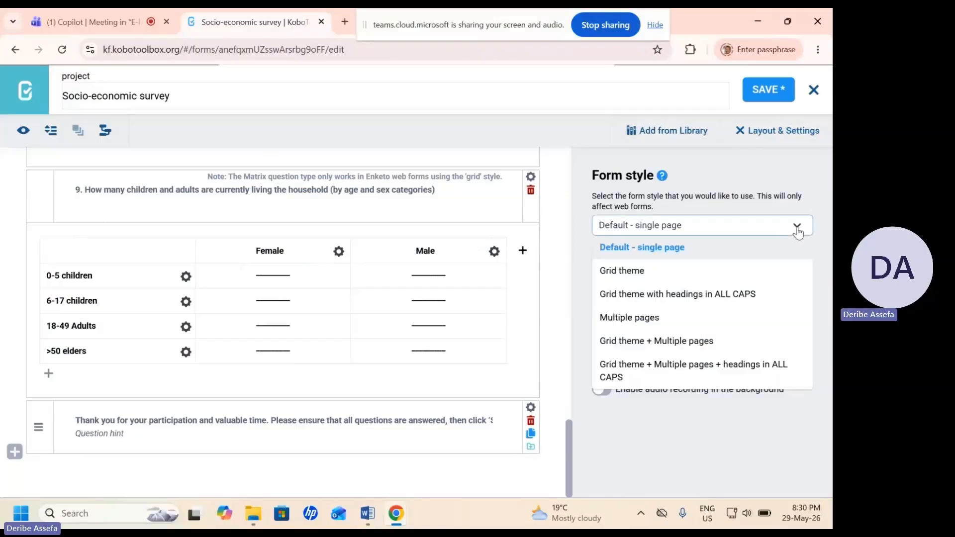
left_click(622, 282)
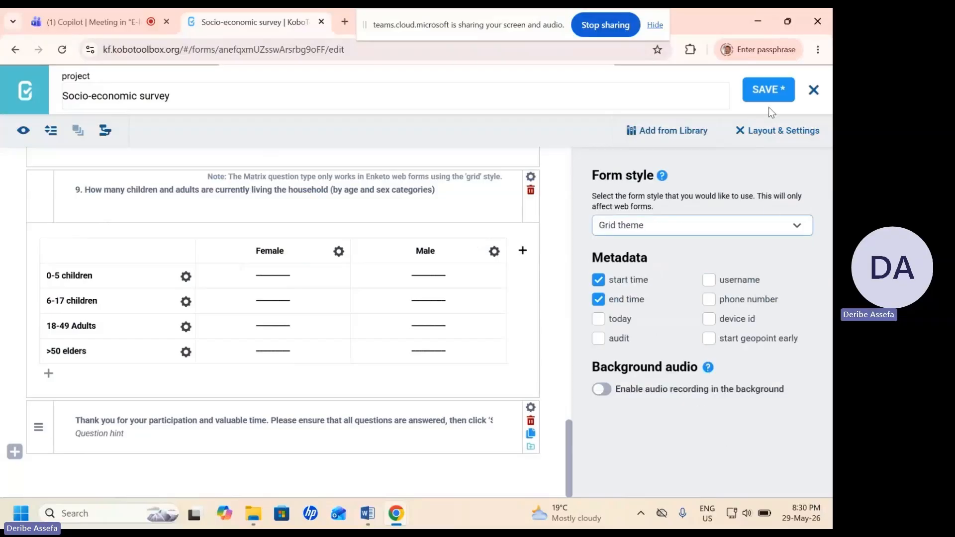
left_click(768, 91)
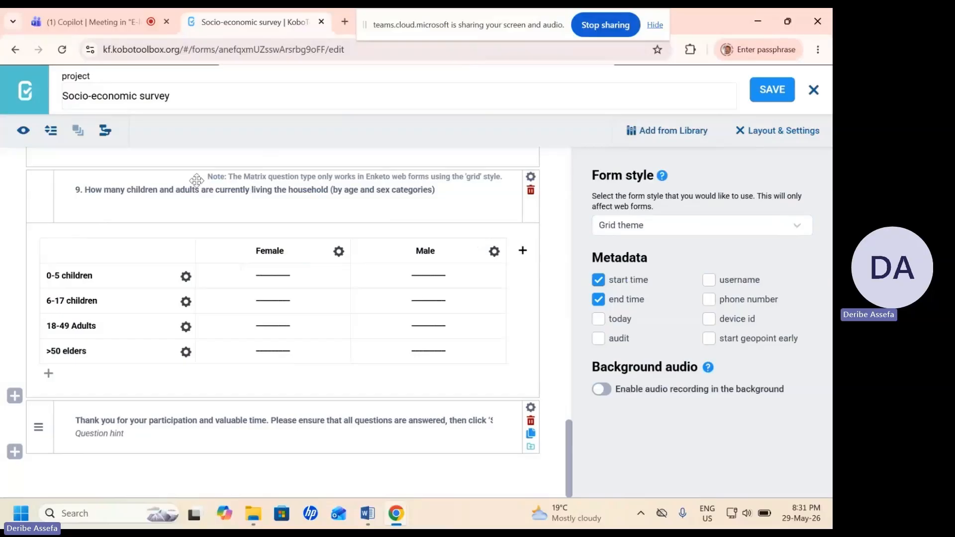
Step: Preview the form again to examine the questions in the Grid theme layout
left_click(24, 130)
left_click_drag(743, 193, 745, 170)
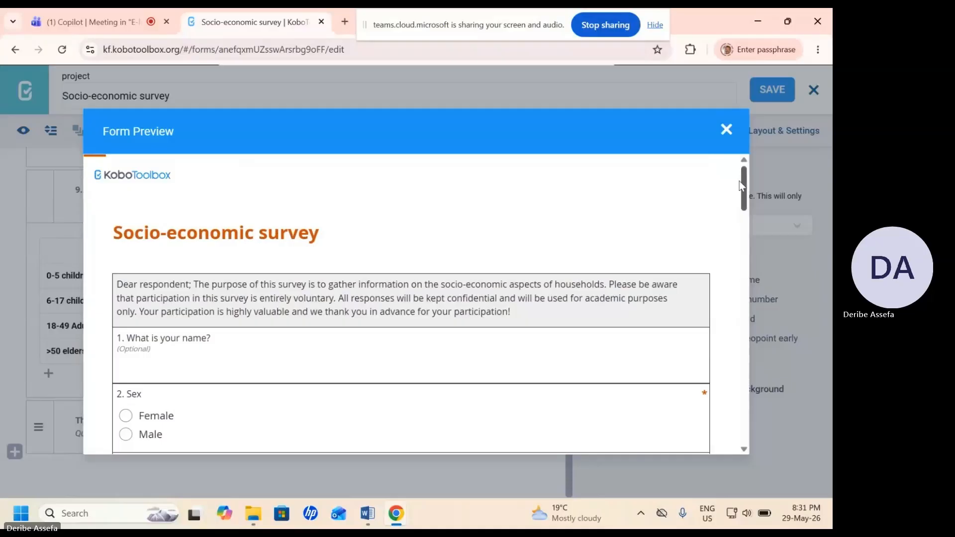